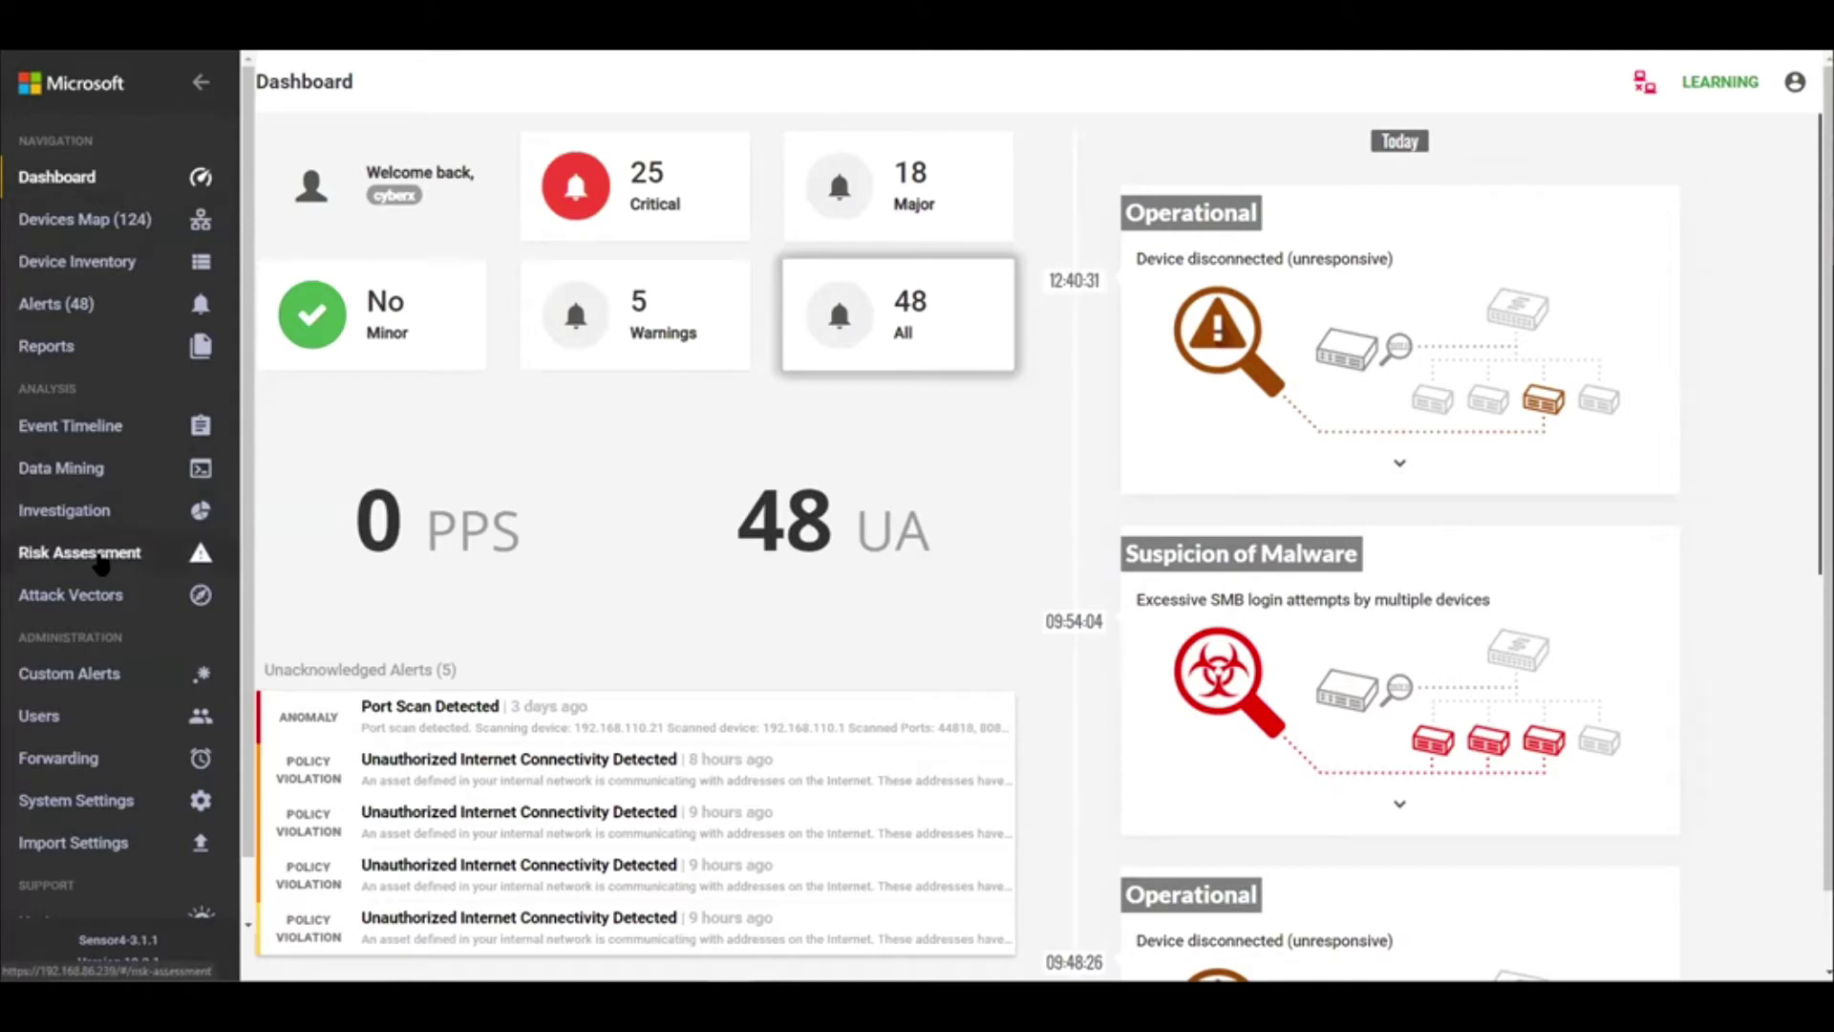
Step: Generate a new risk assessment report on the Risk Assessment page, alongside the two archived reports
{"action": "left_click", "coordinate": [101, 564]}
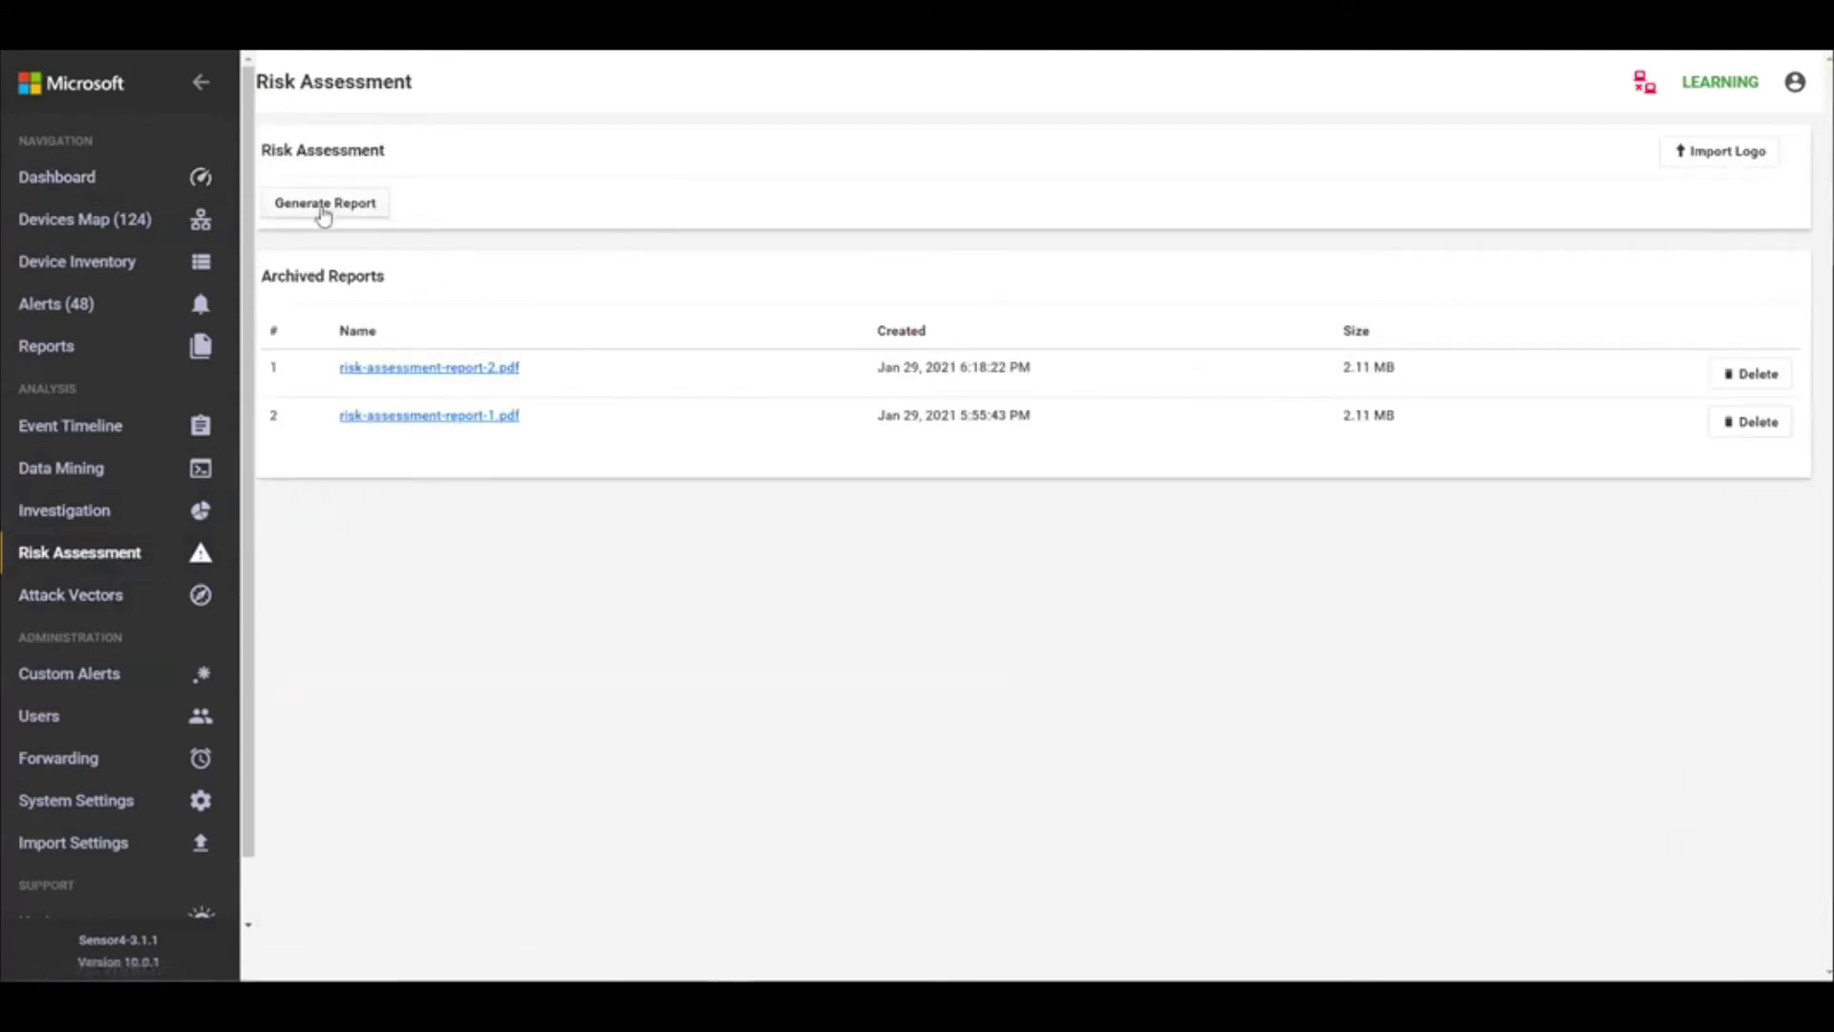
{"action": "left_click", "coordinate": [322, 215]}
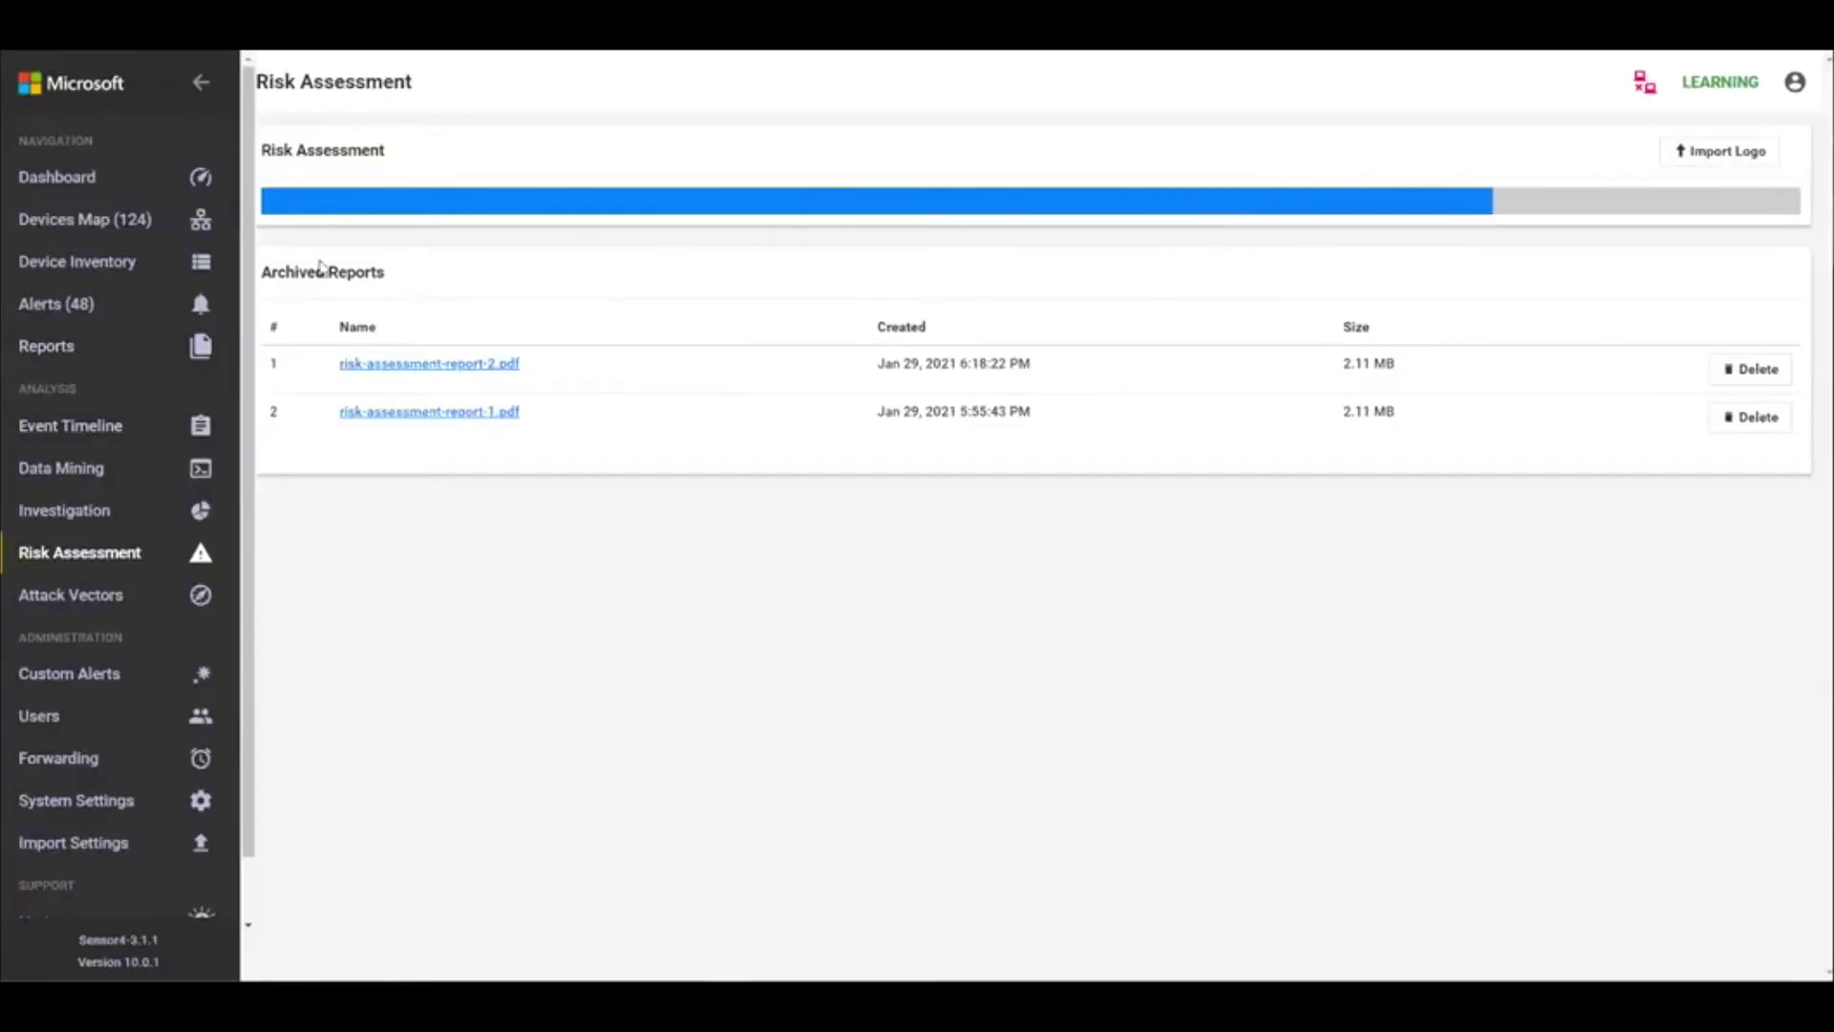
Step: Toggle the Operational and Security filters on the 48 alerts and read the Honeywell Firmware Version Changed alert
{"action": "left_click", "coordinate": [63, 313]}
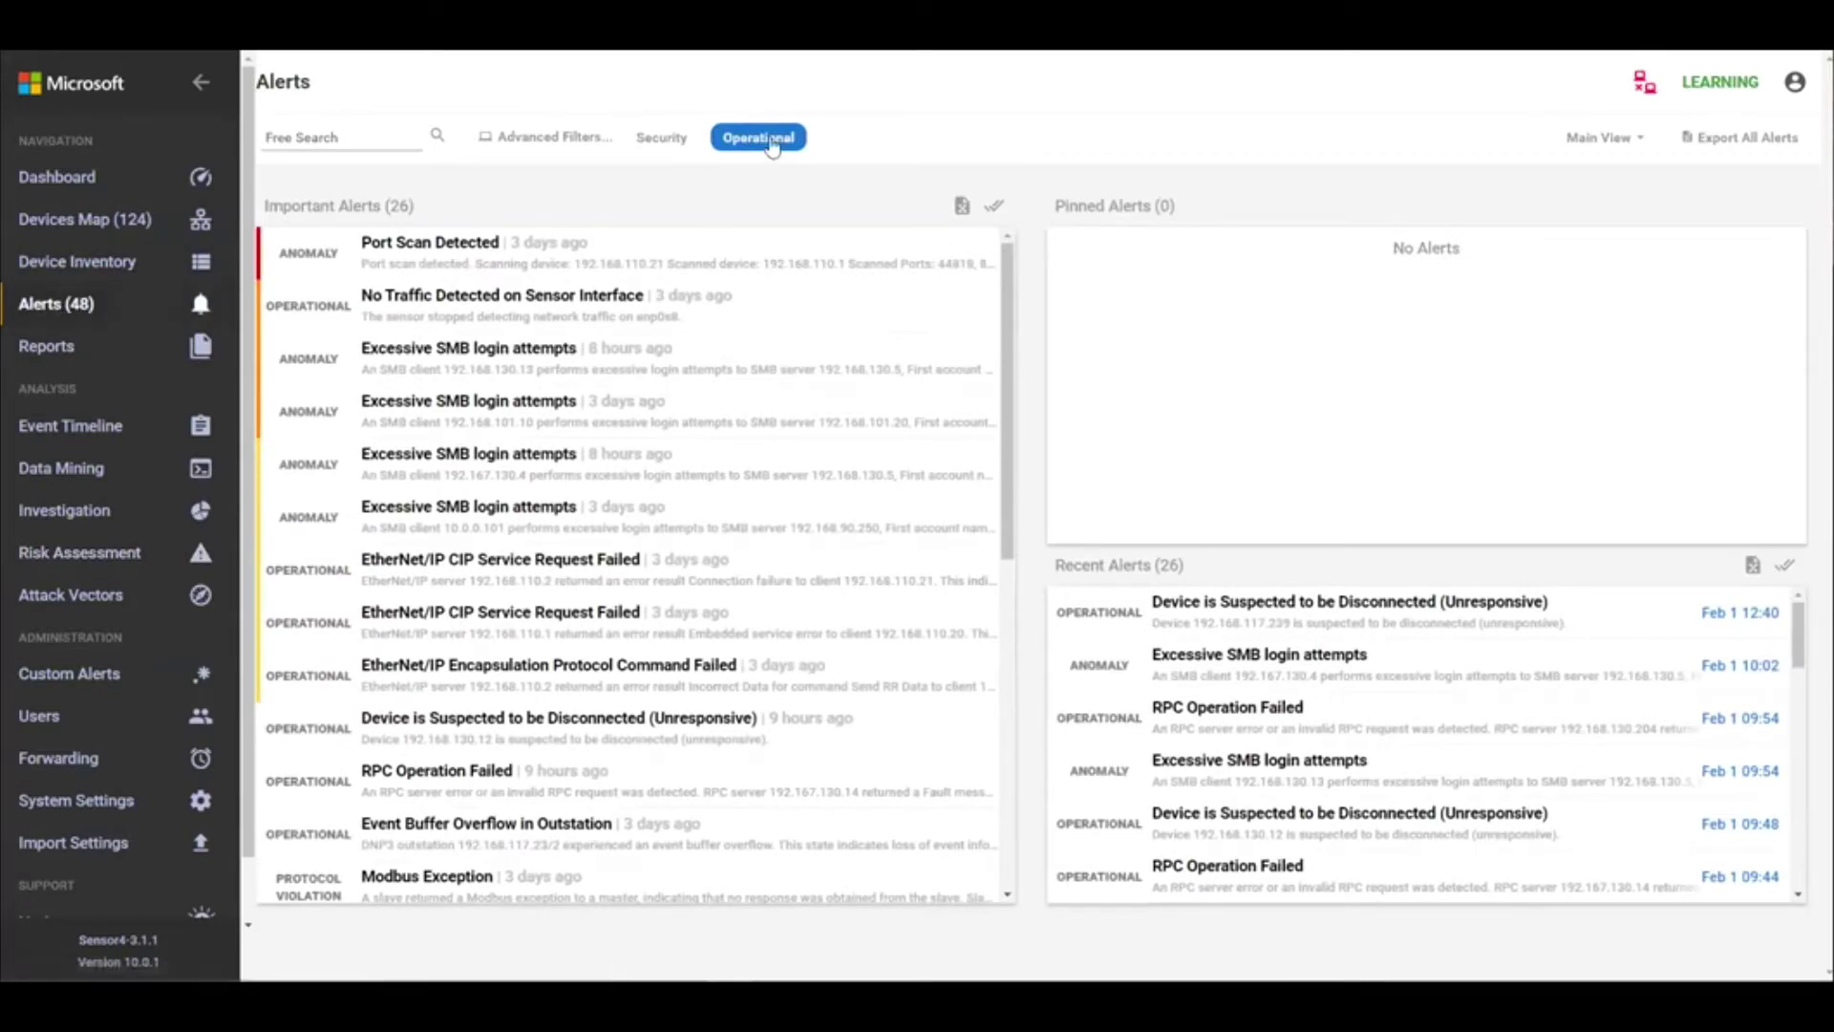
{"action": "left_click", "coordinate": [770, 143]}
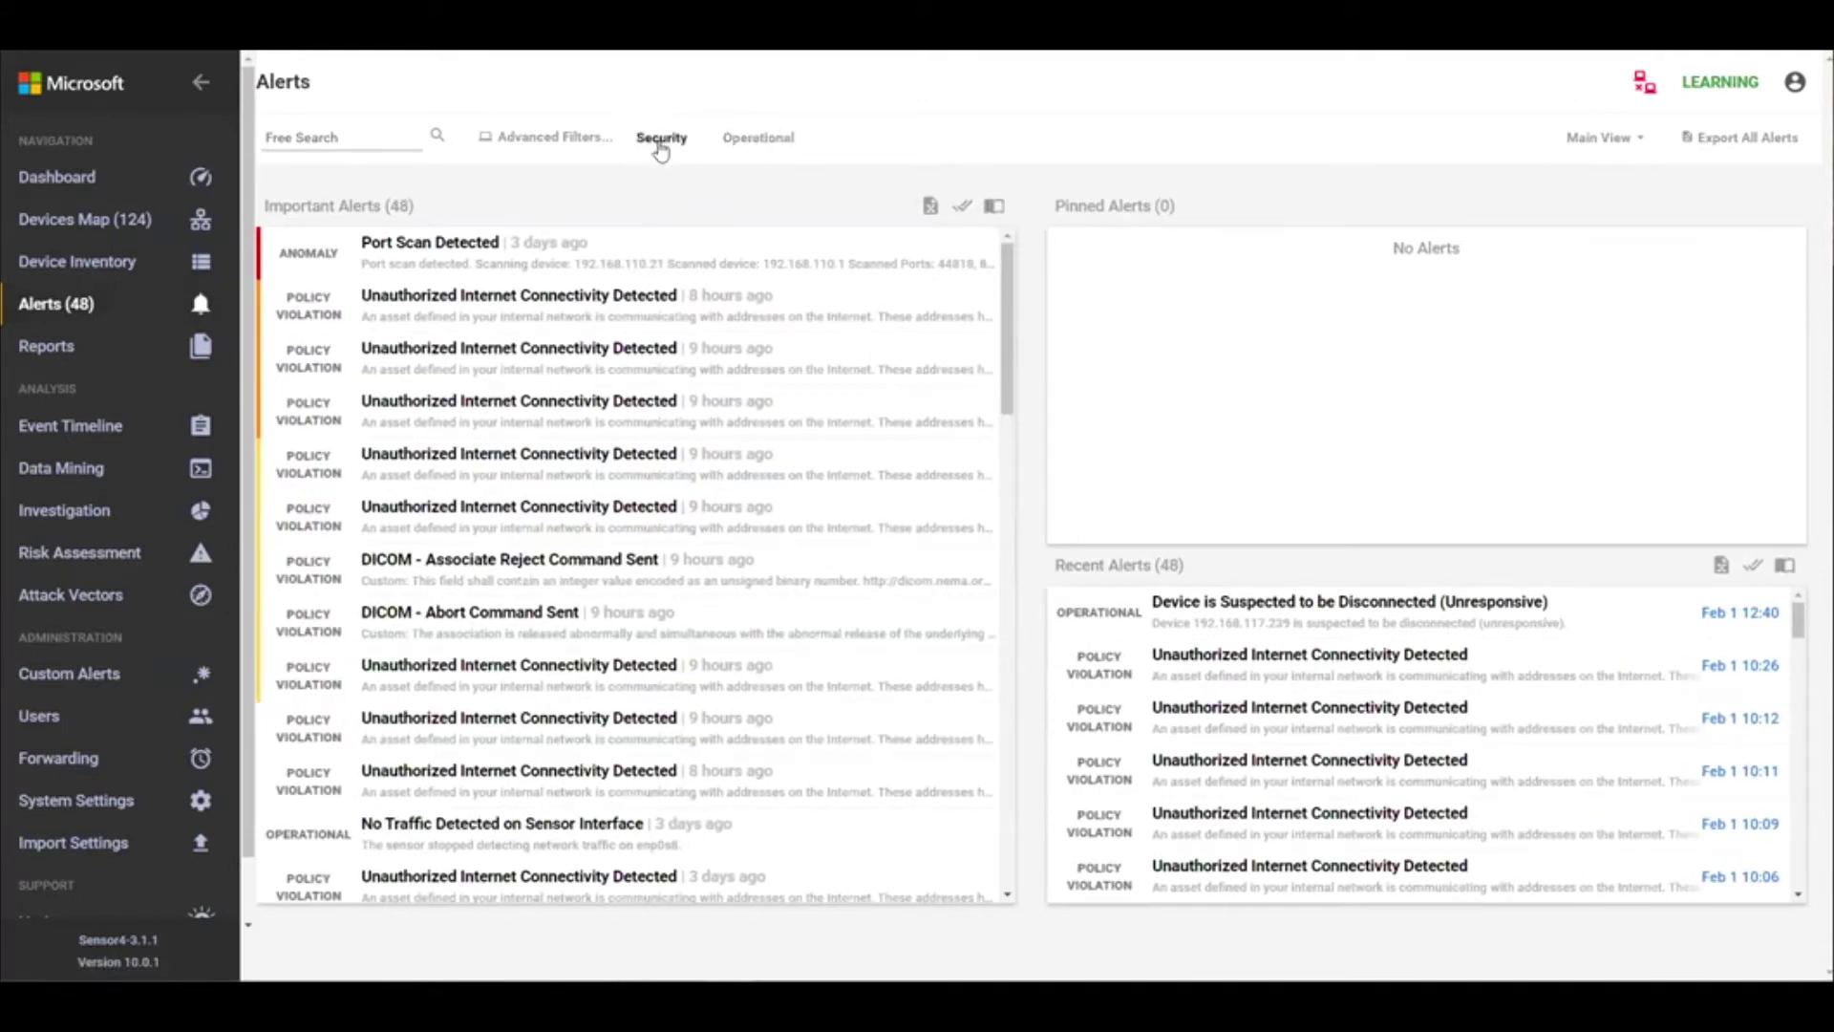
{"action": "left_click", "coordinate": [660, 144]}
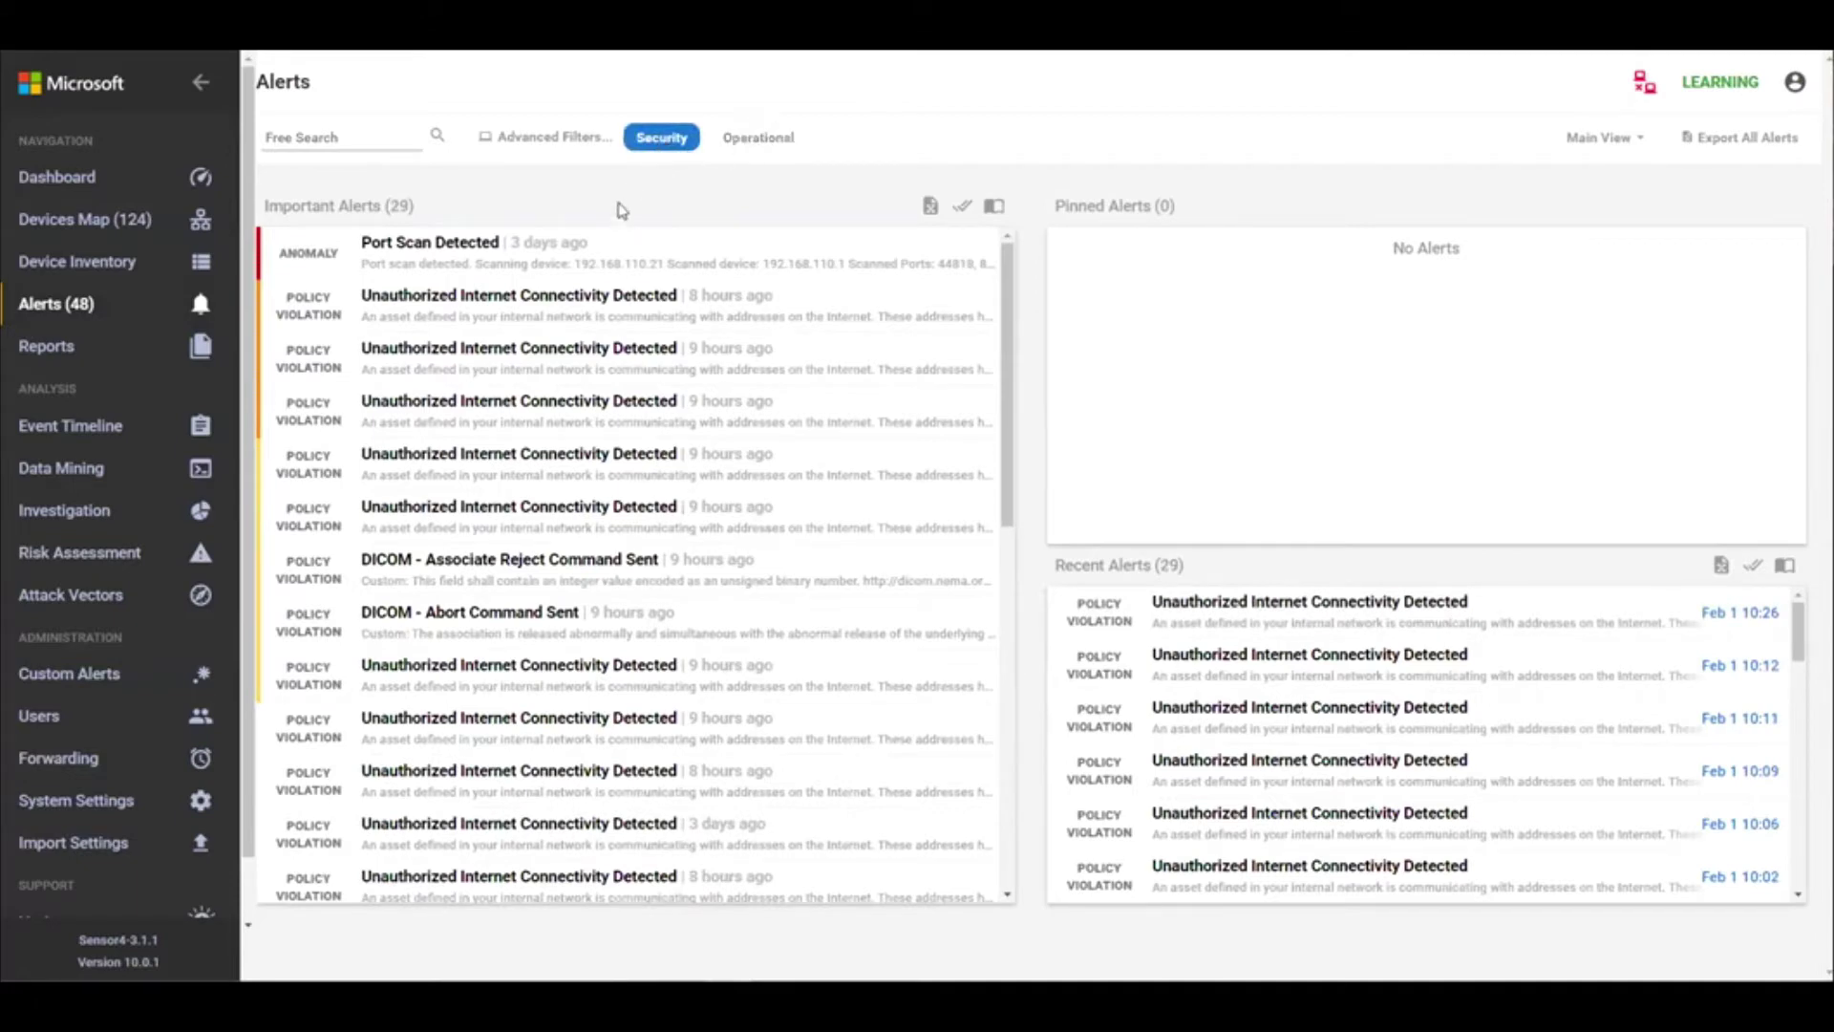
{"action": "mouse_move", "coordinate": [573, 411]}
{"action": "scroll", "coordinate": [462, 576], "scroll_direction": "down", "scroll_amount": 2}
{"action": "scroll", "coordinate": [461, 576], "scroll_direction": "down", "scroll_amount": 3}
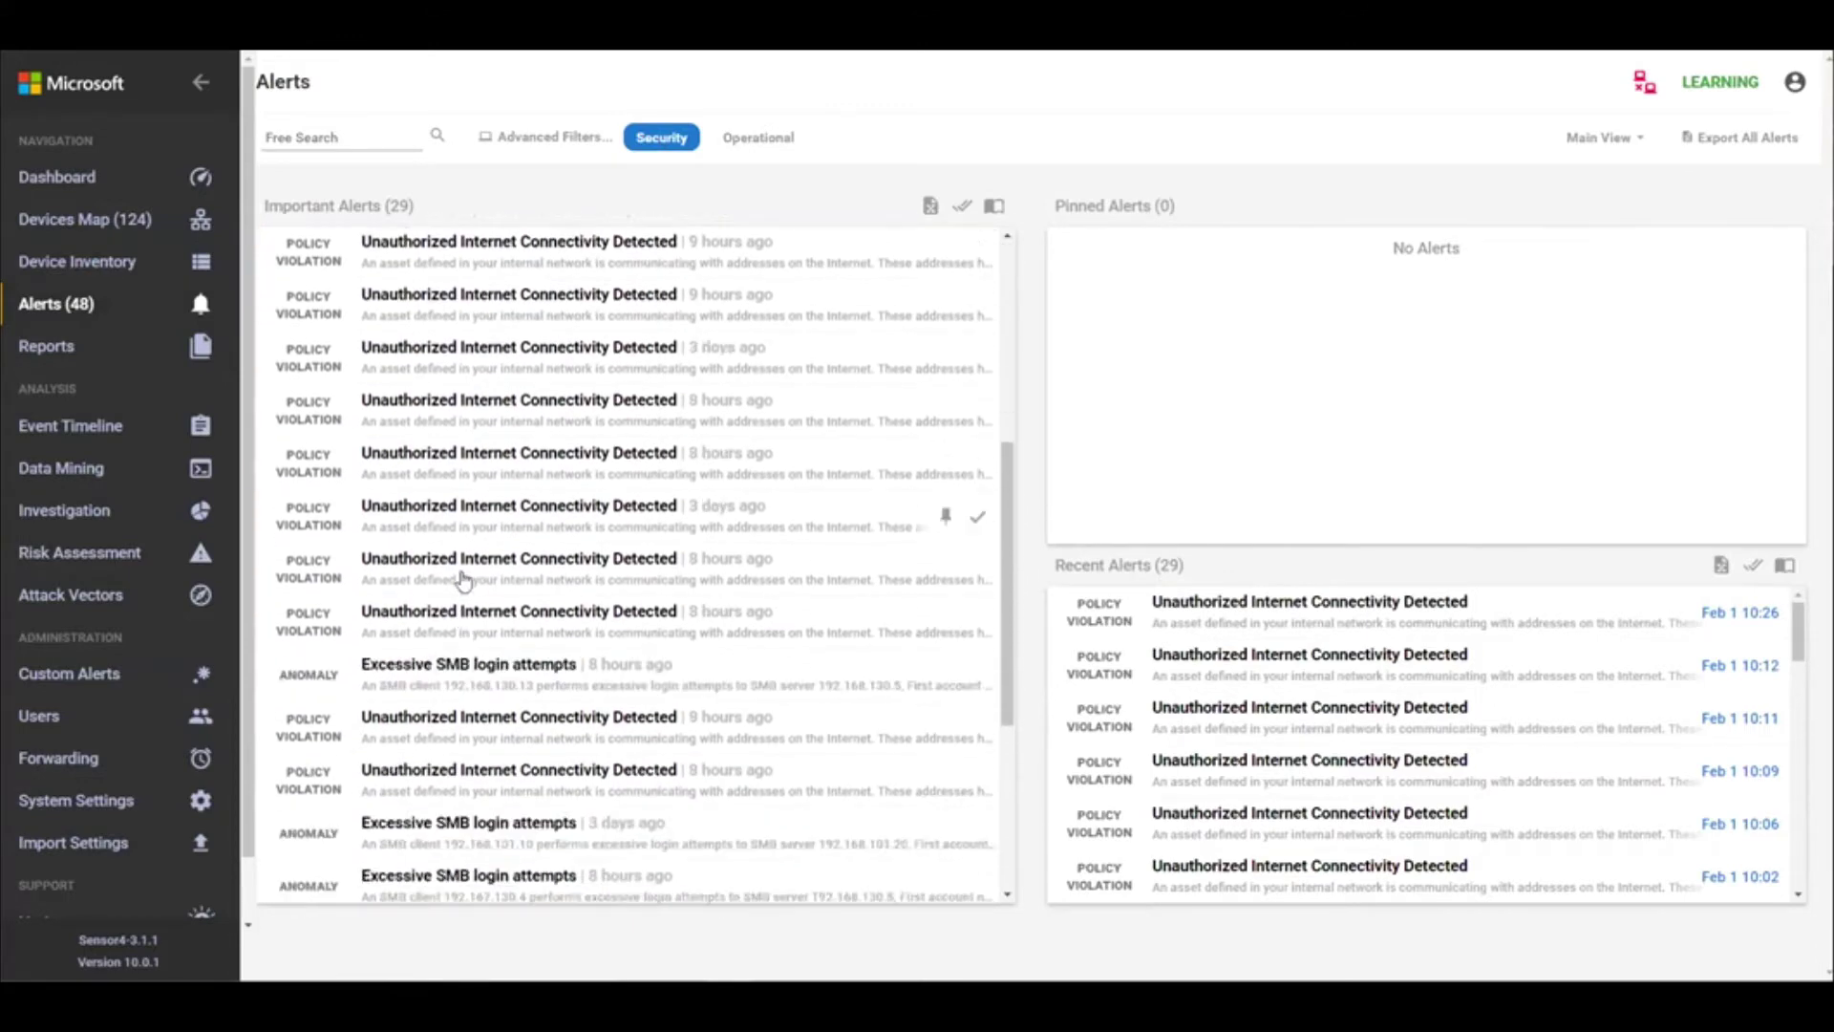
{"action": "scroll", "coordinate": [462, 576], "scroll_direction": "down", "scroll_amount": 2}
{"action": "scroll", "coordinate": [461, 573], "scroll_direction": "down", "scroll_amount": 1}
{"action": "scroll", "coordinate": [487, 532], "scroll_direction": "down", "scroll_amount": 1}
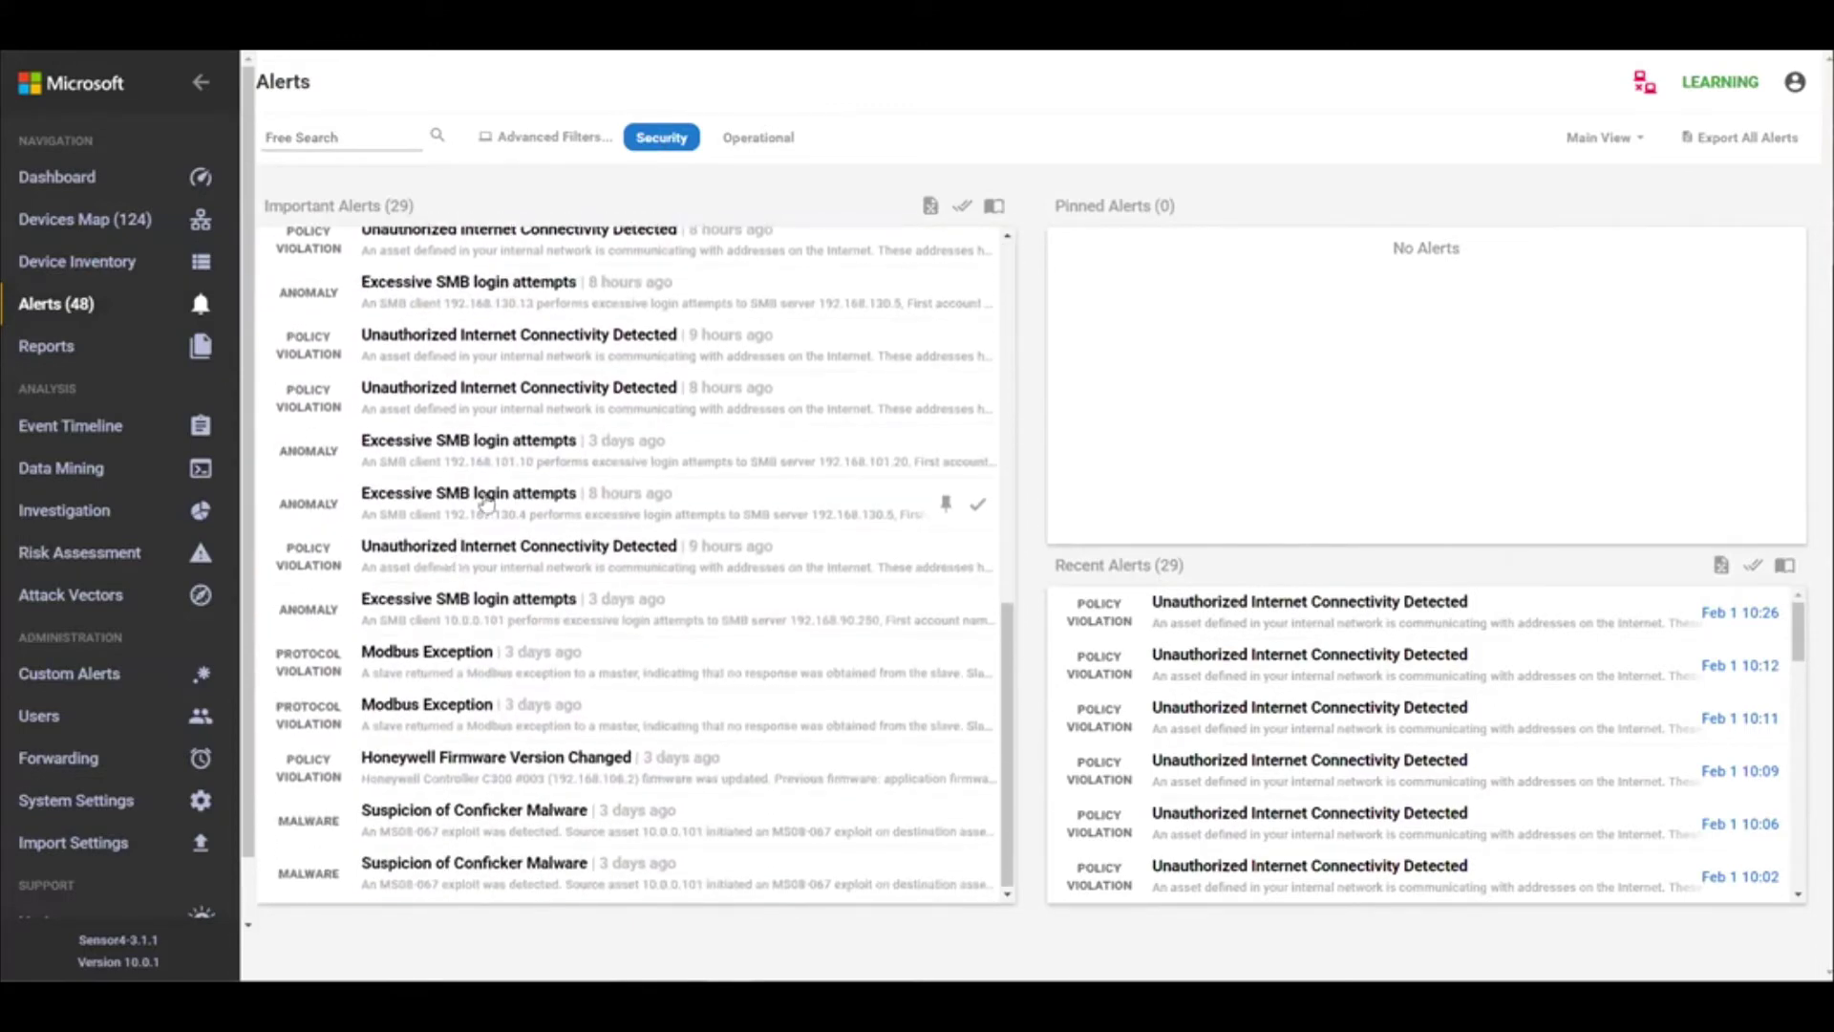
{"action": "mouse_move", "coordinate": [495, 768]}
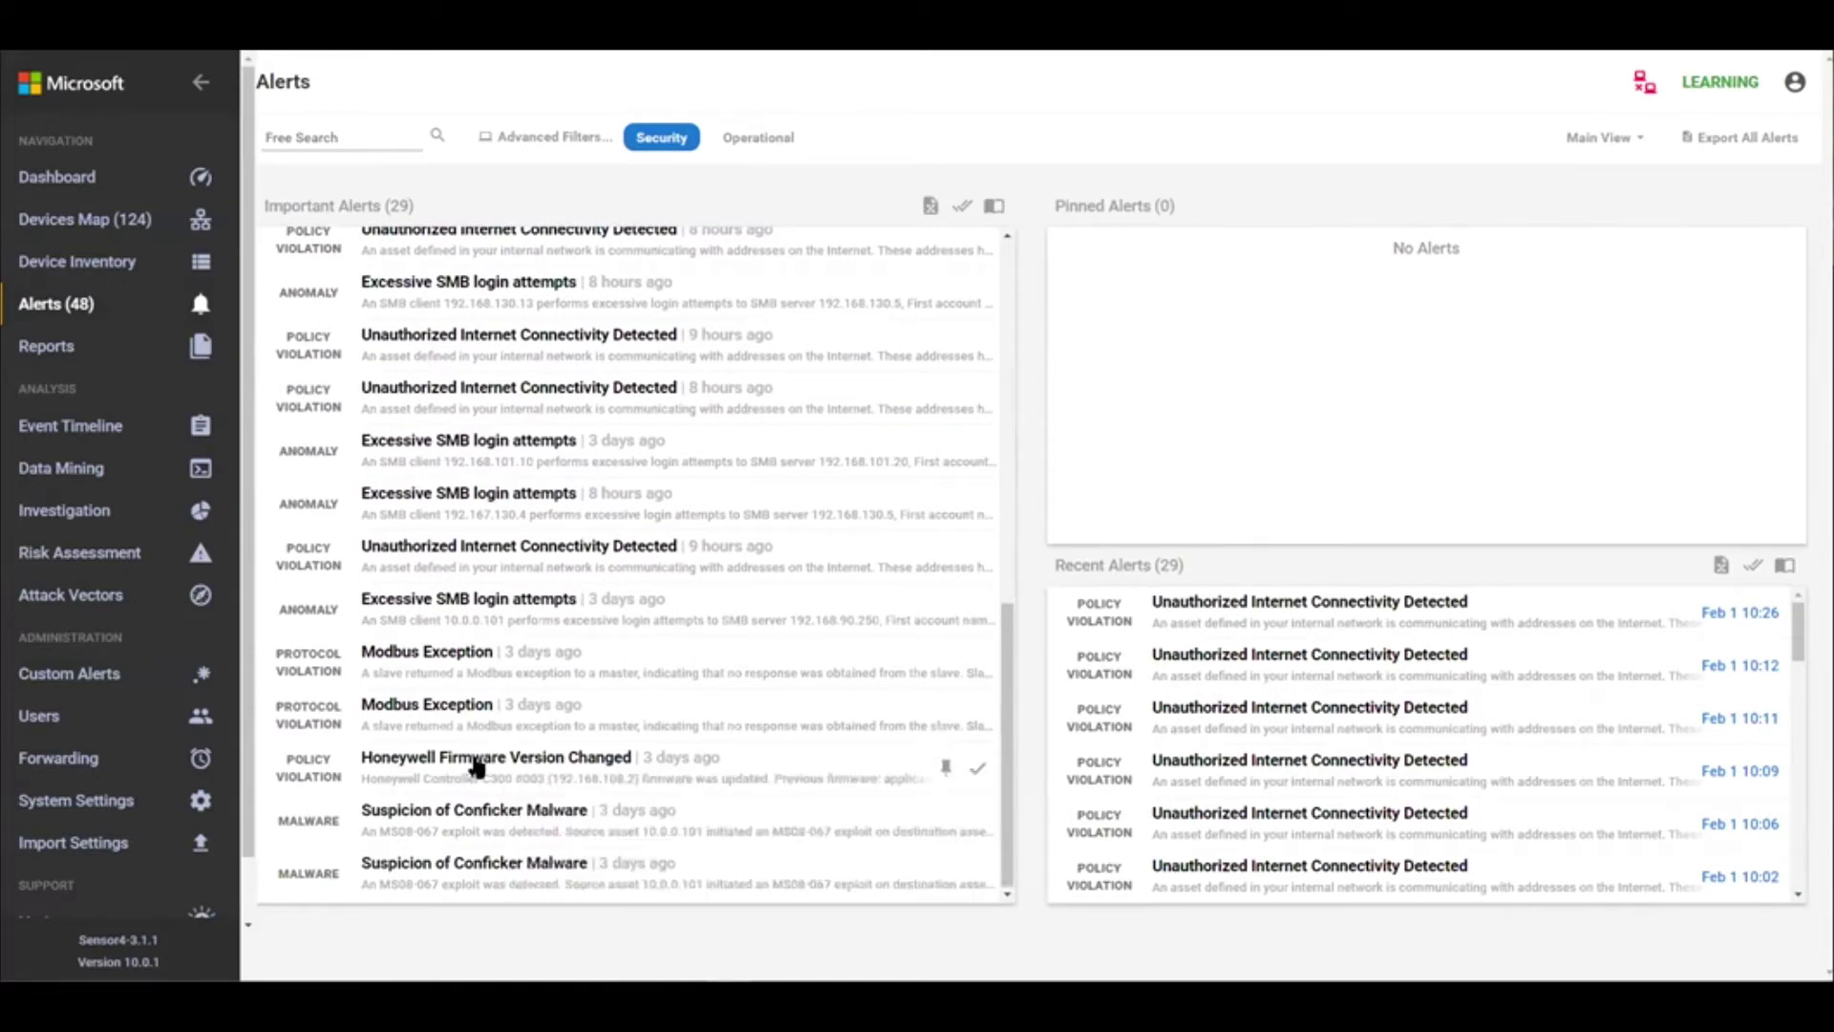
{"action": "left_click", "coordinate": [473, 769]}
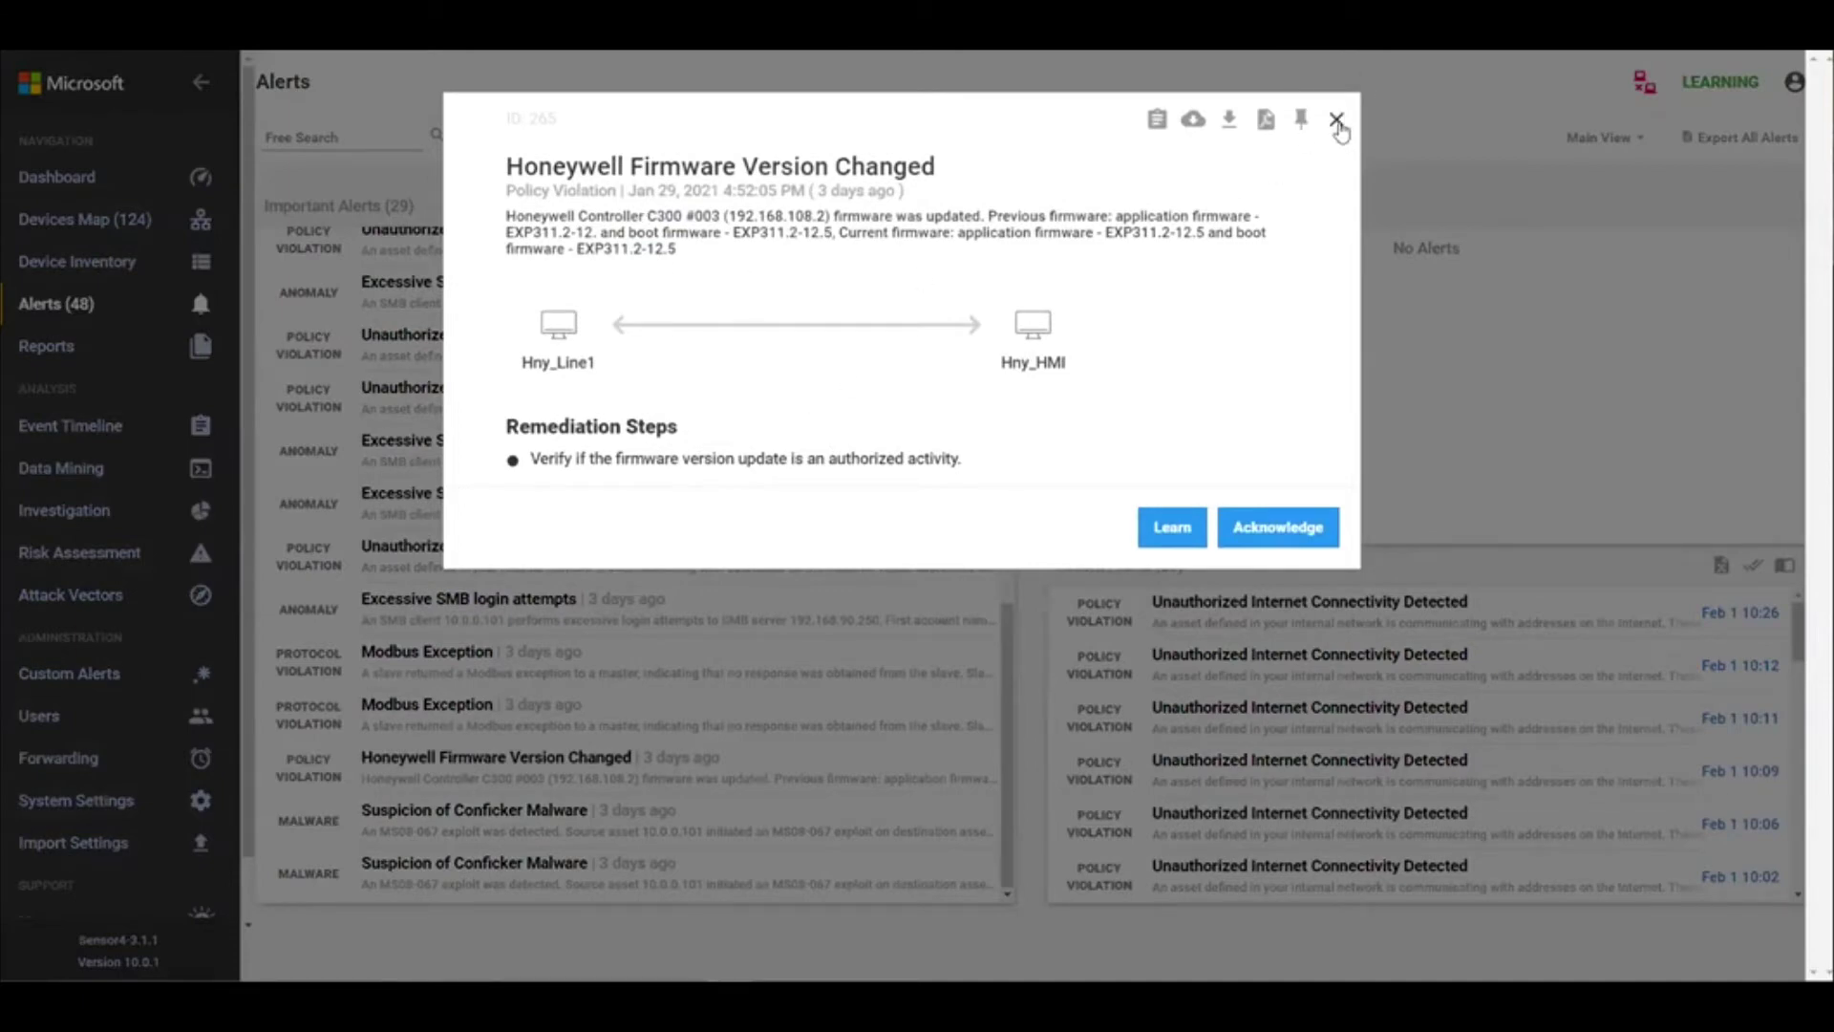
{"action": "left_click", "coordinate": [1340, 129]}
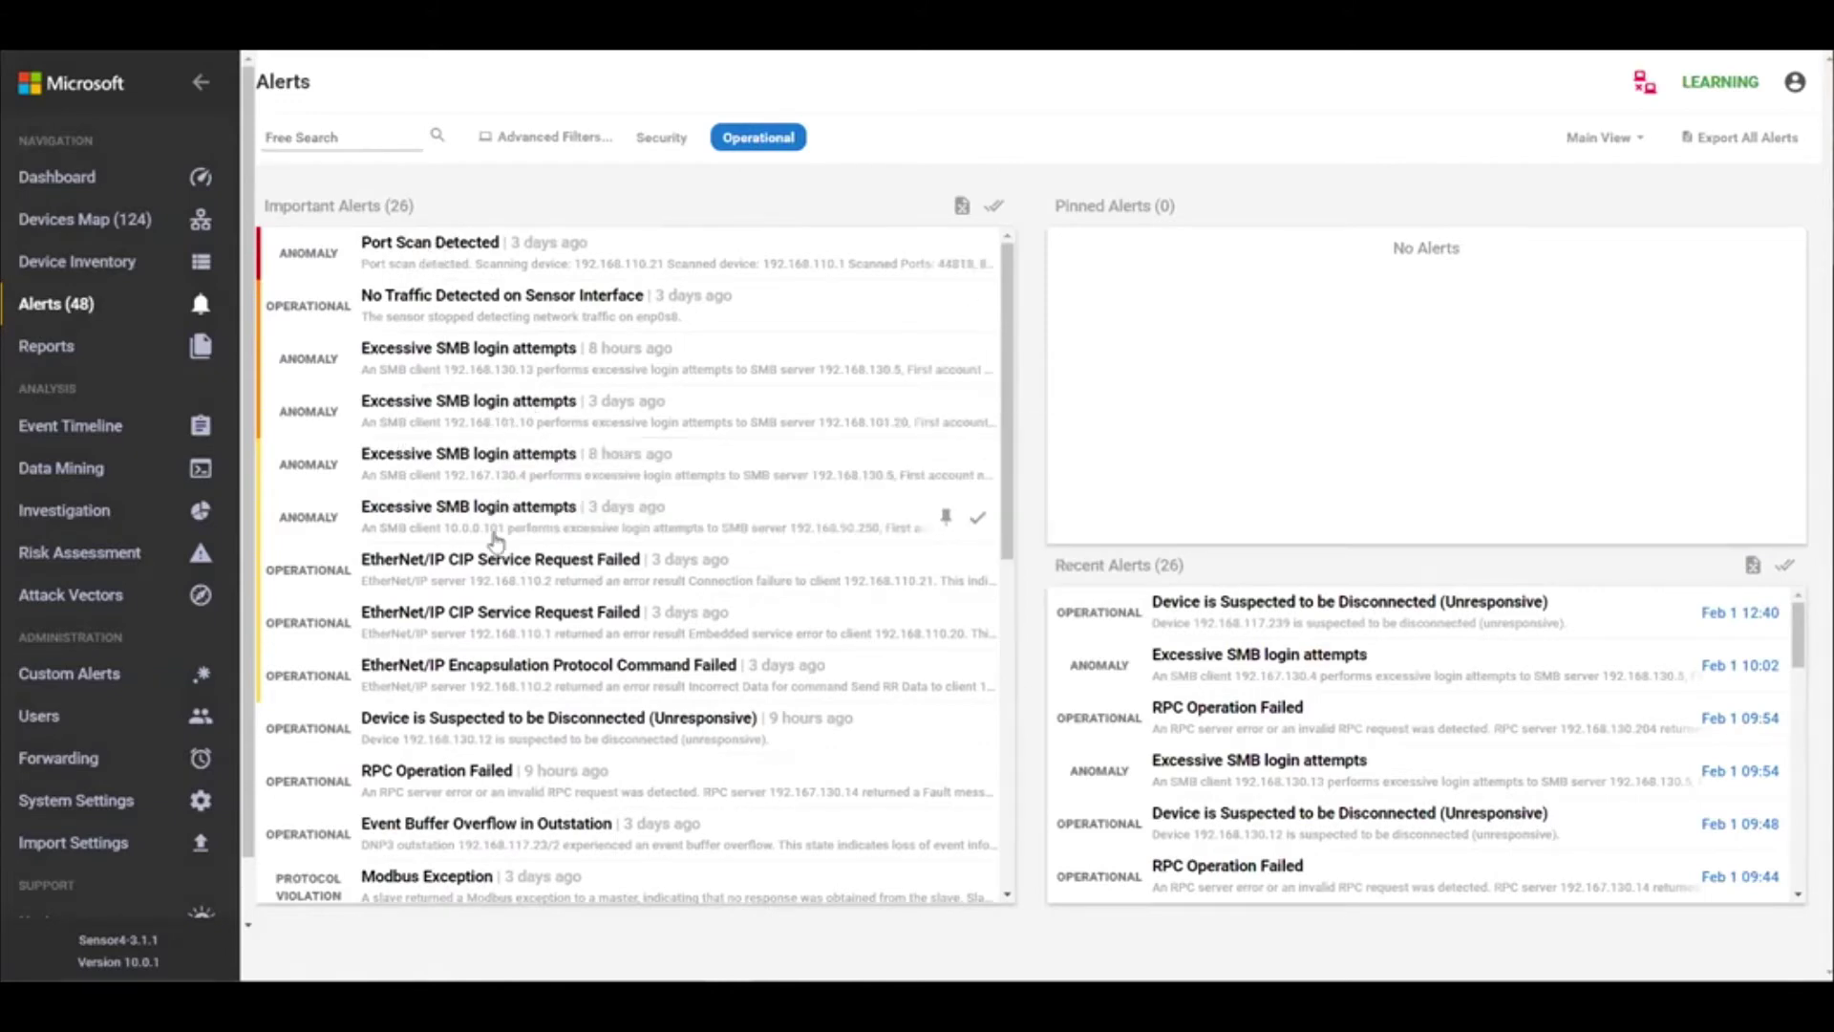
{"action": "scroll", "coordinate": [495, 538], "scroll_direction": "down", "scroll_amount": 2}
{"action": "scroll", "coordinate": [495, 538], "scroll_direction": "down", "scroll_amount": 1}
{"action": "scroll", "coordinate": [499, 534], "scroll_direction": "down", "scroll_amount": 2}
{"action": "scroll", "coordinate": [502, 530], "scroll_direction": "down", "scroll_amount": 1}
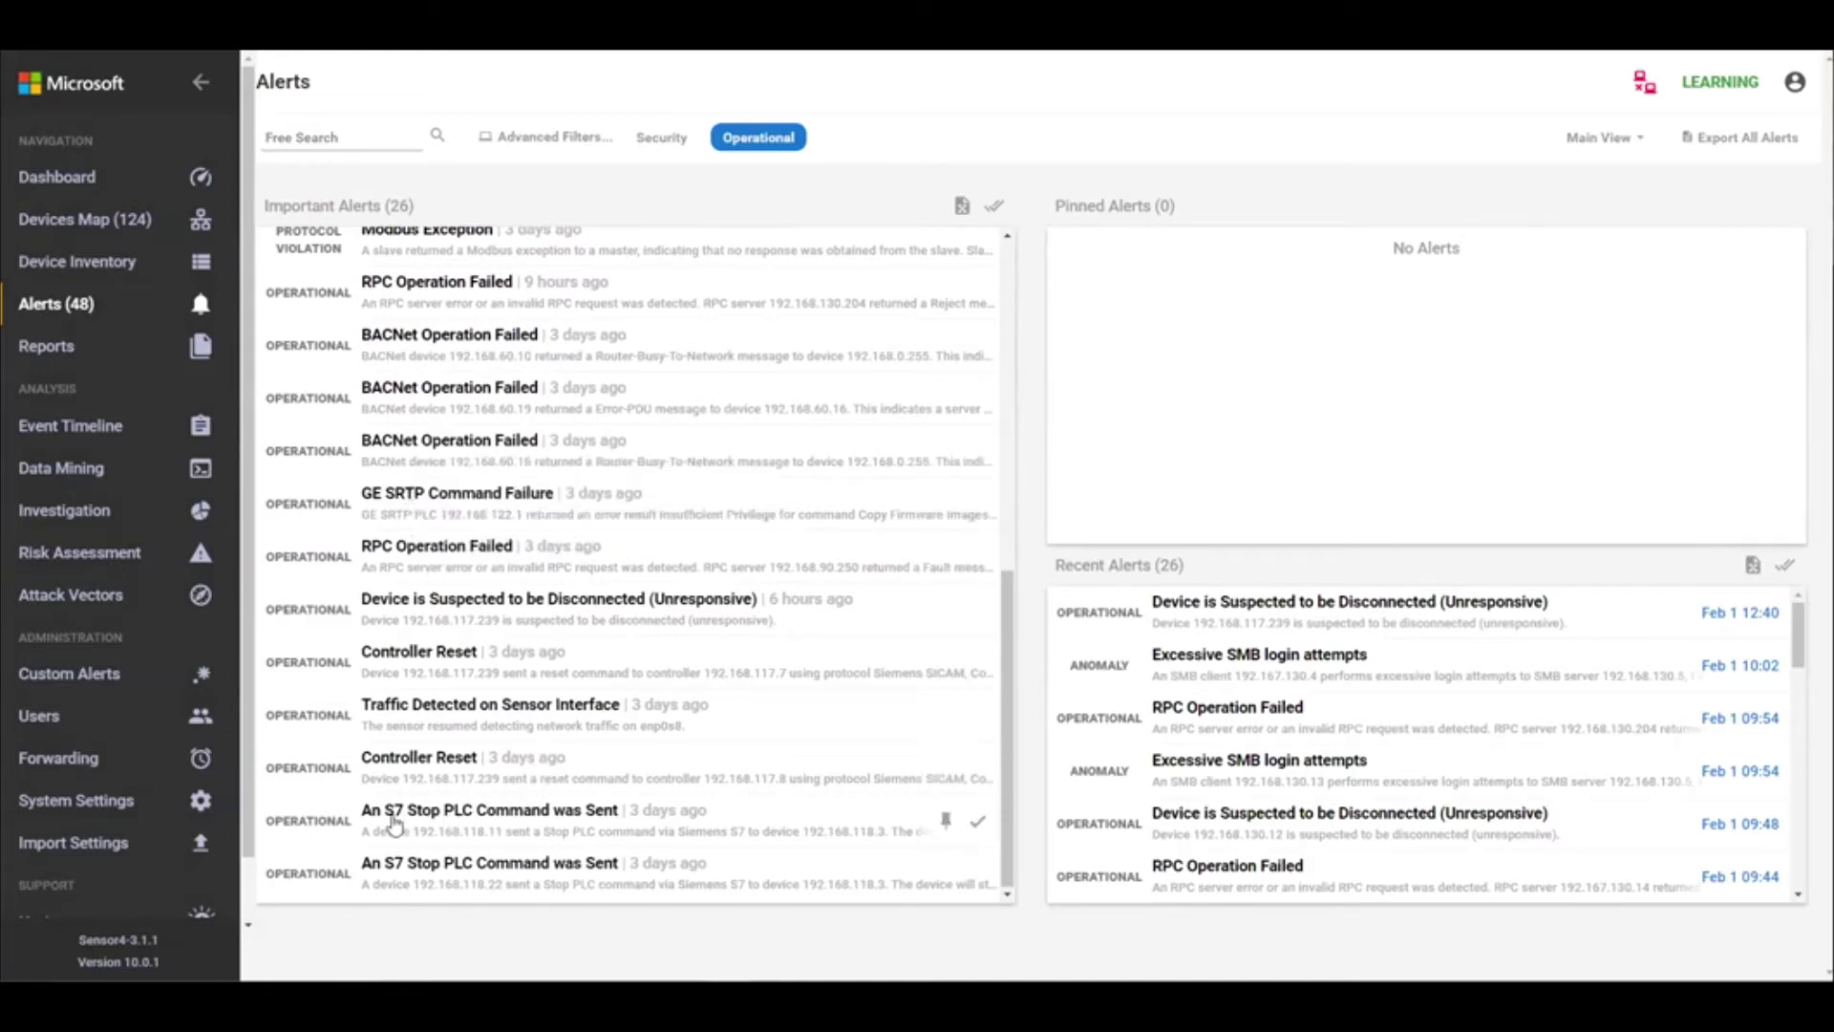
{"action": "left_click", "coordinate": [485, 825]}
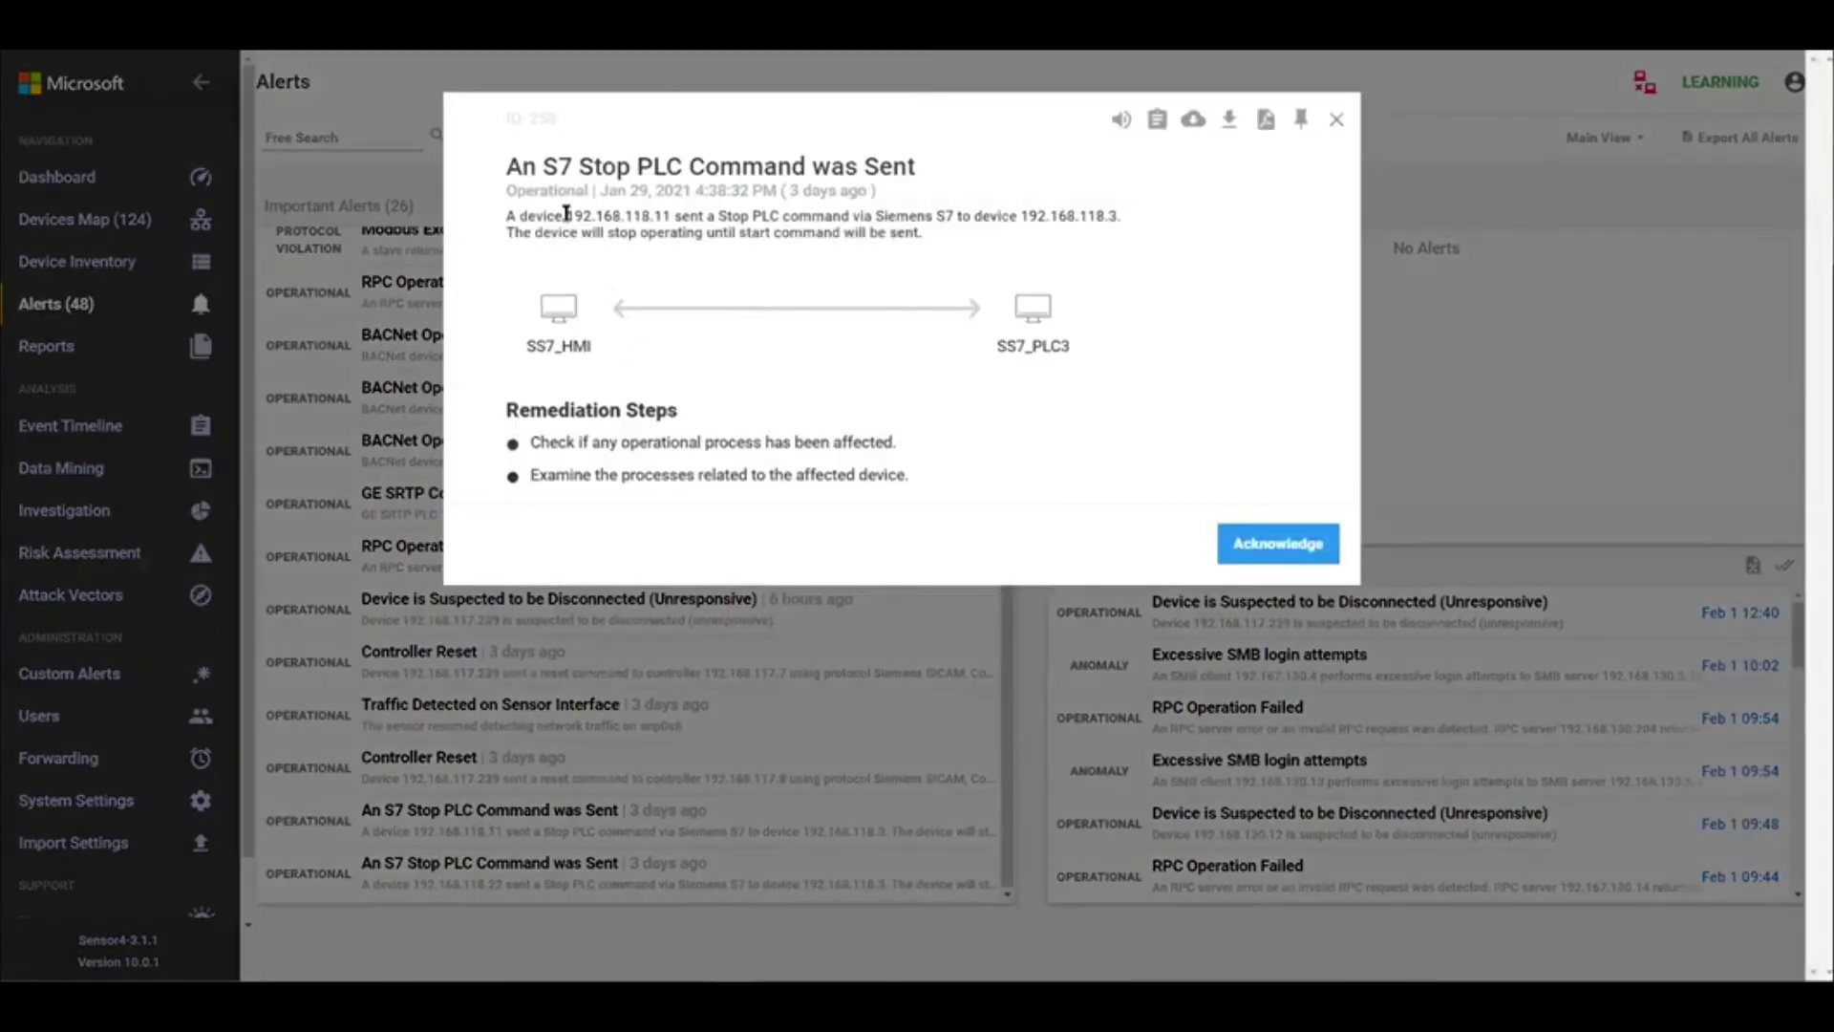
{"action": "left_click", "coordinate": [1336, 121]}
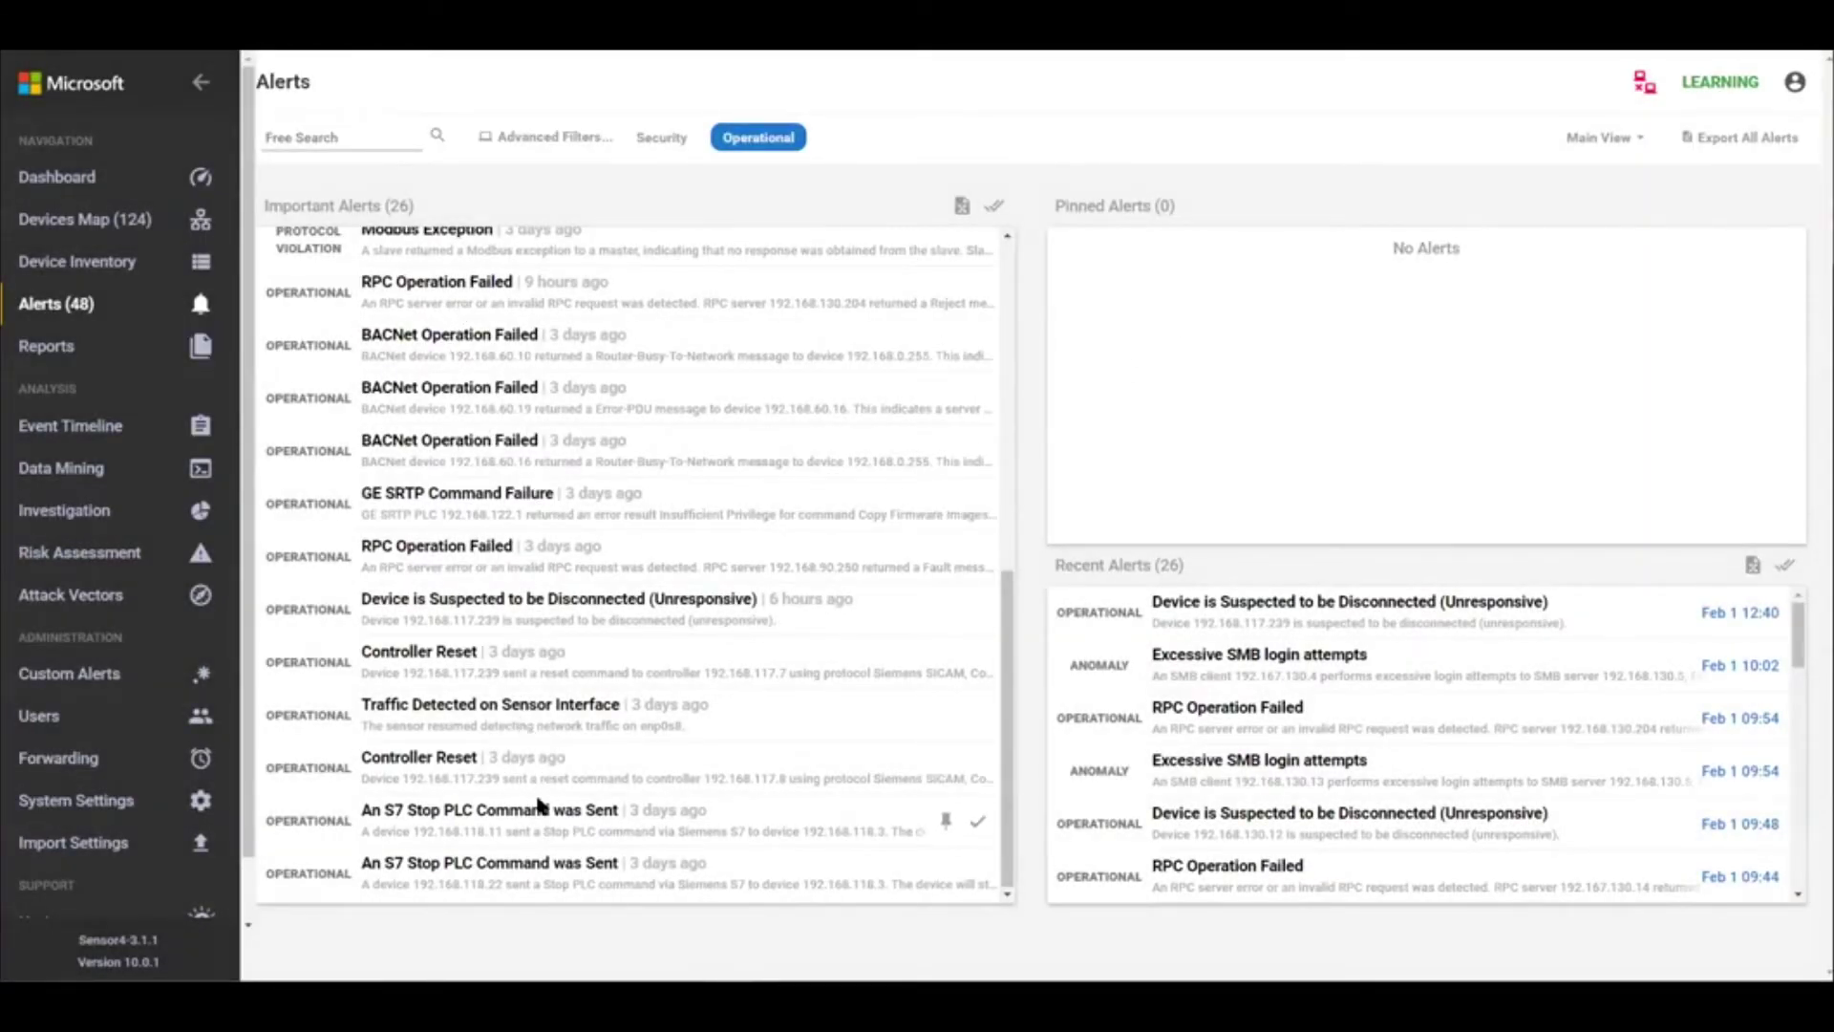
{"action": "left_click", "coordinate": [492, 811]}
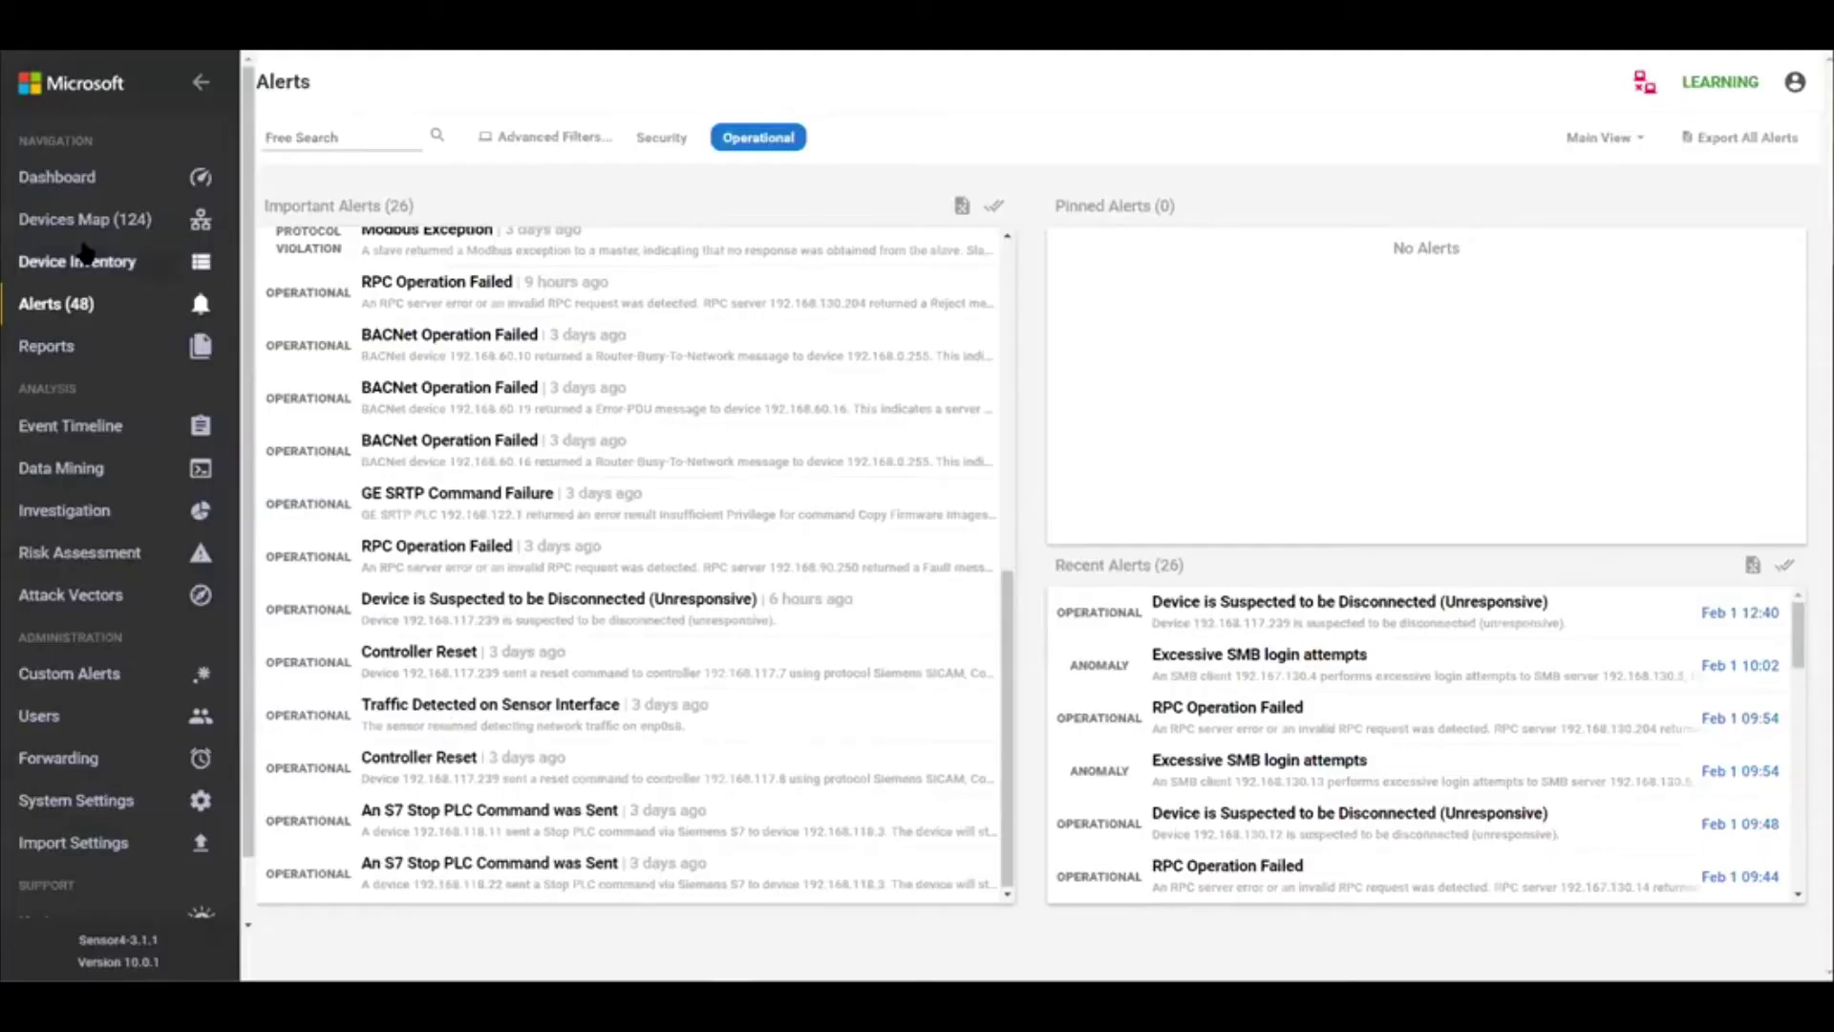
Step: Export the Internet node's 24 IP addresses from the Devices Map into a spreadsheet
{"action": "left_click", "coordinate": [79, 224]}
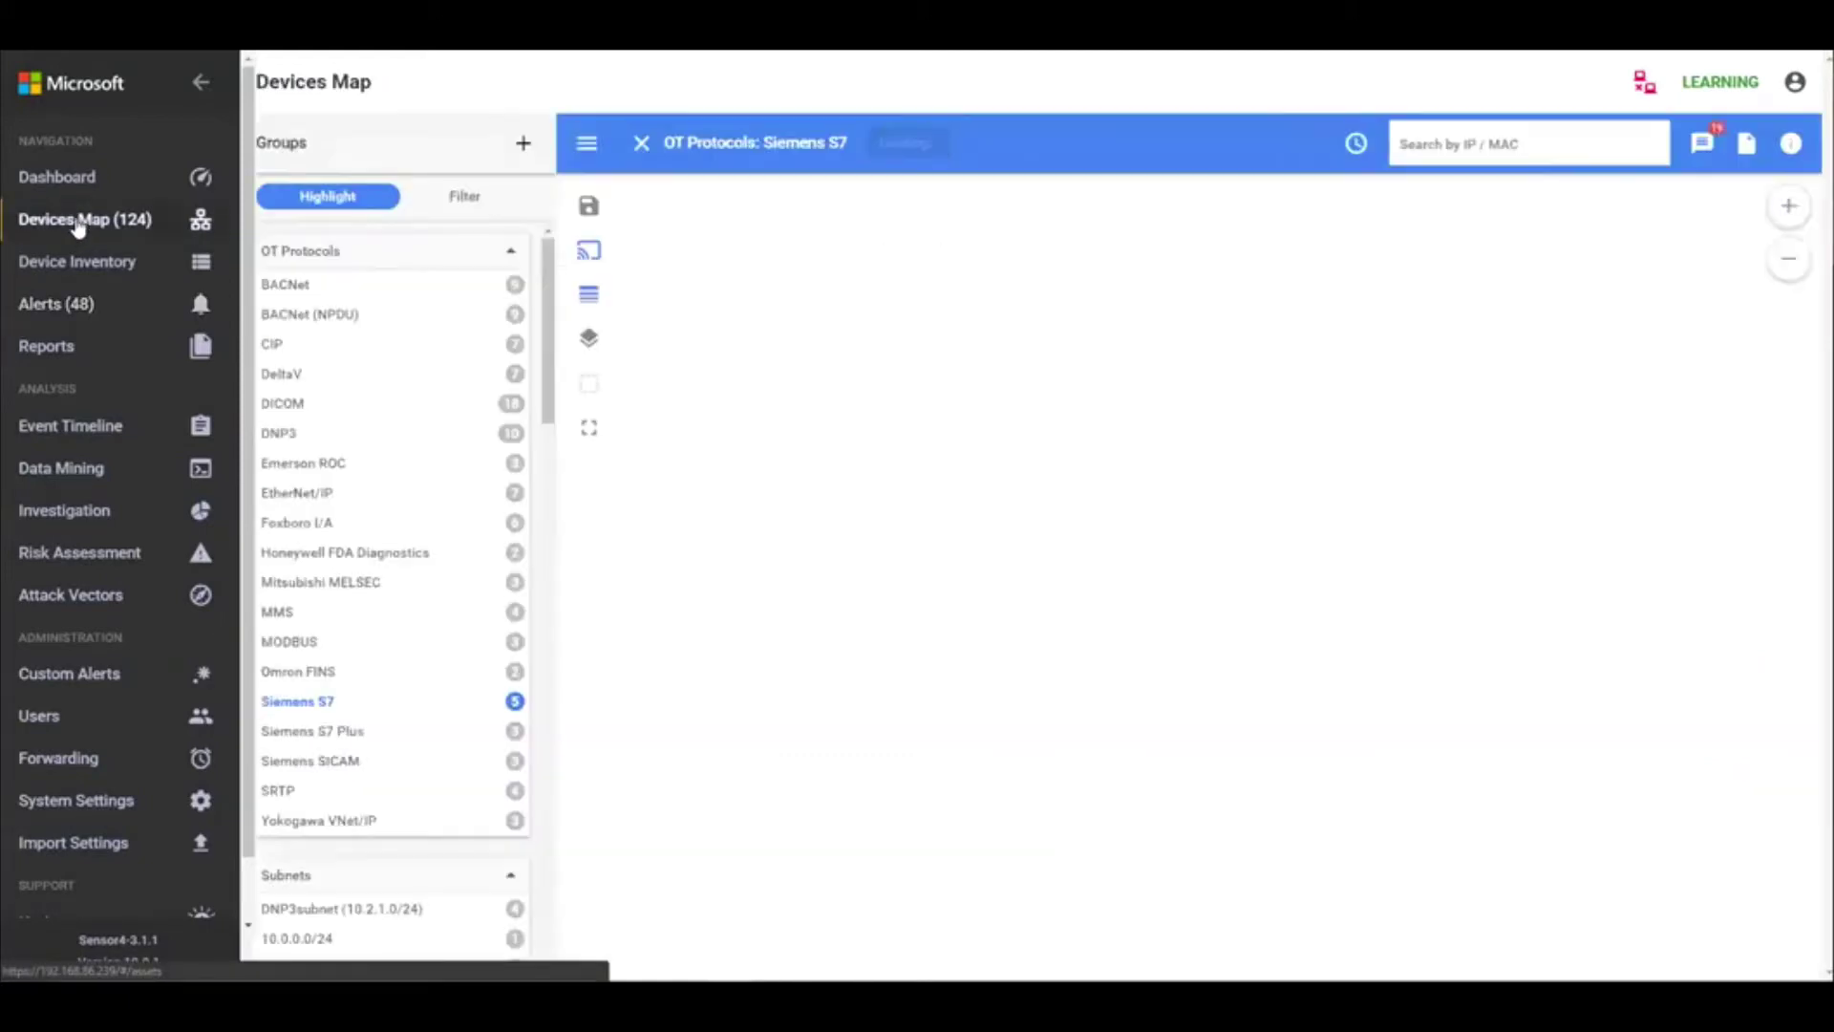
{"action": "left_click", "coordinate": [587, 339]}
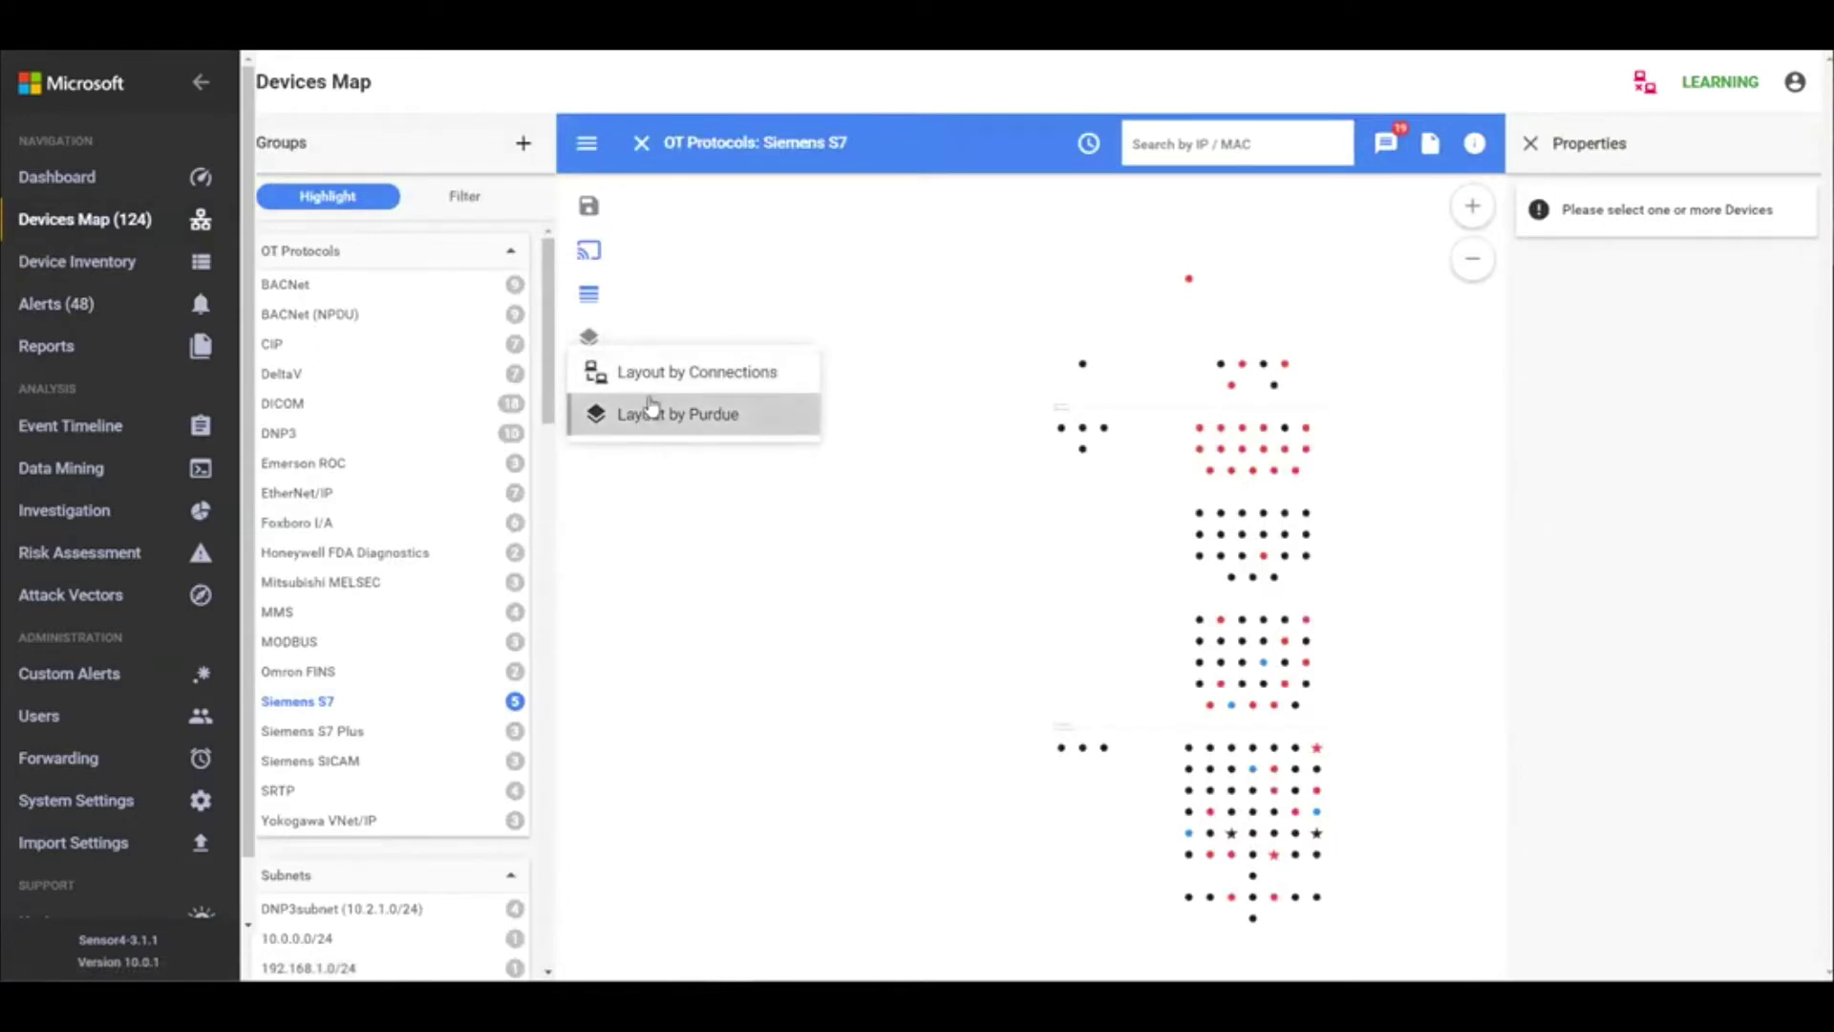
{"action": "scroll", "coordinate": [1249, 484], "scroll_direction": "up", "scroll_amount": 2}
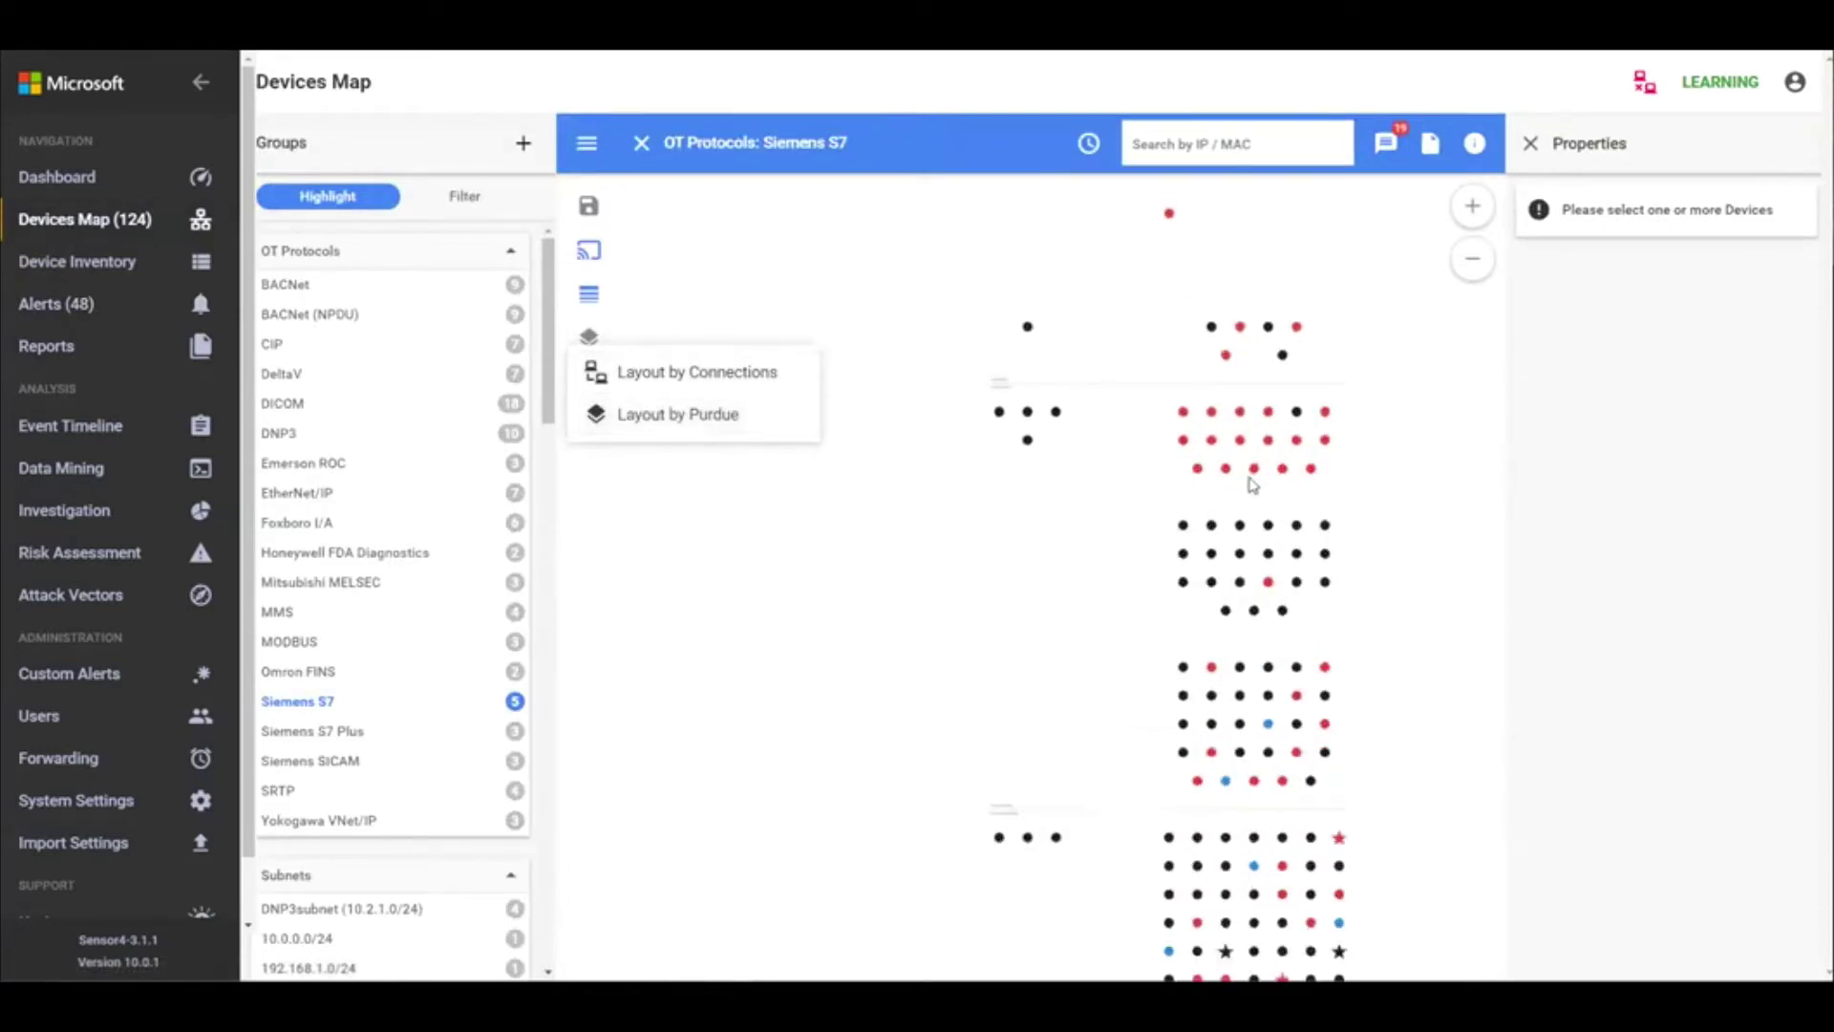
{"action": "scroll", "coordinate": [1249, 485], "scroll_direction": "up", "scroll_amount": 2}
{"action": "scroll", "coordinate": [1243, 490], "scroll_direction": "up", "scroll_amount": 2}
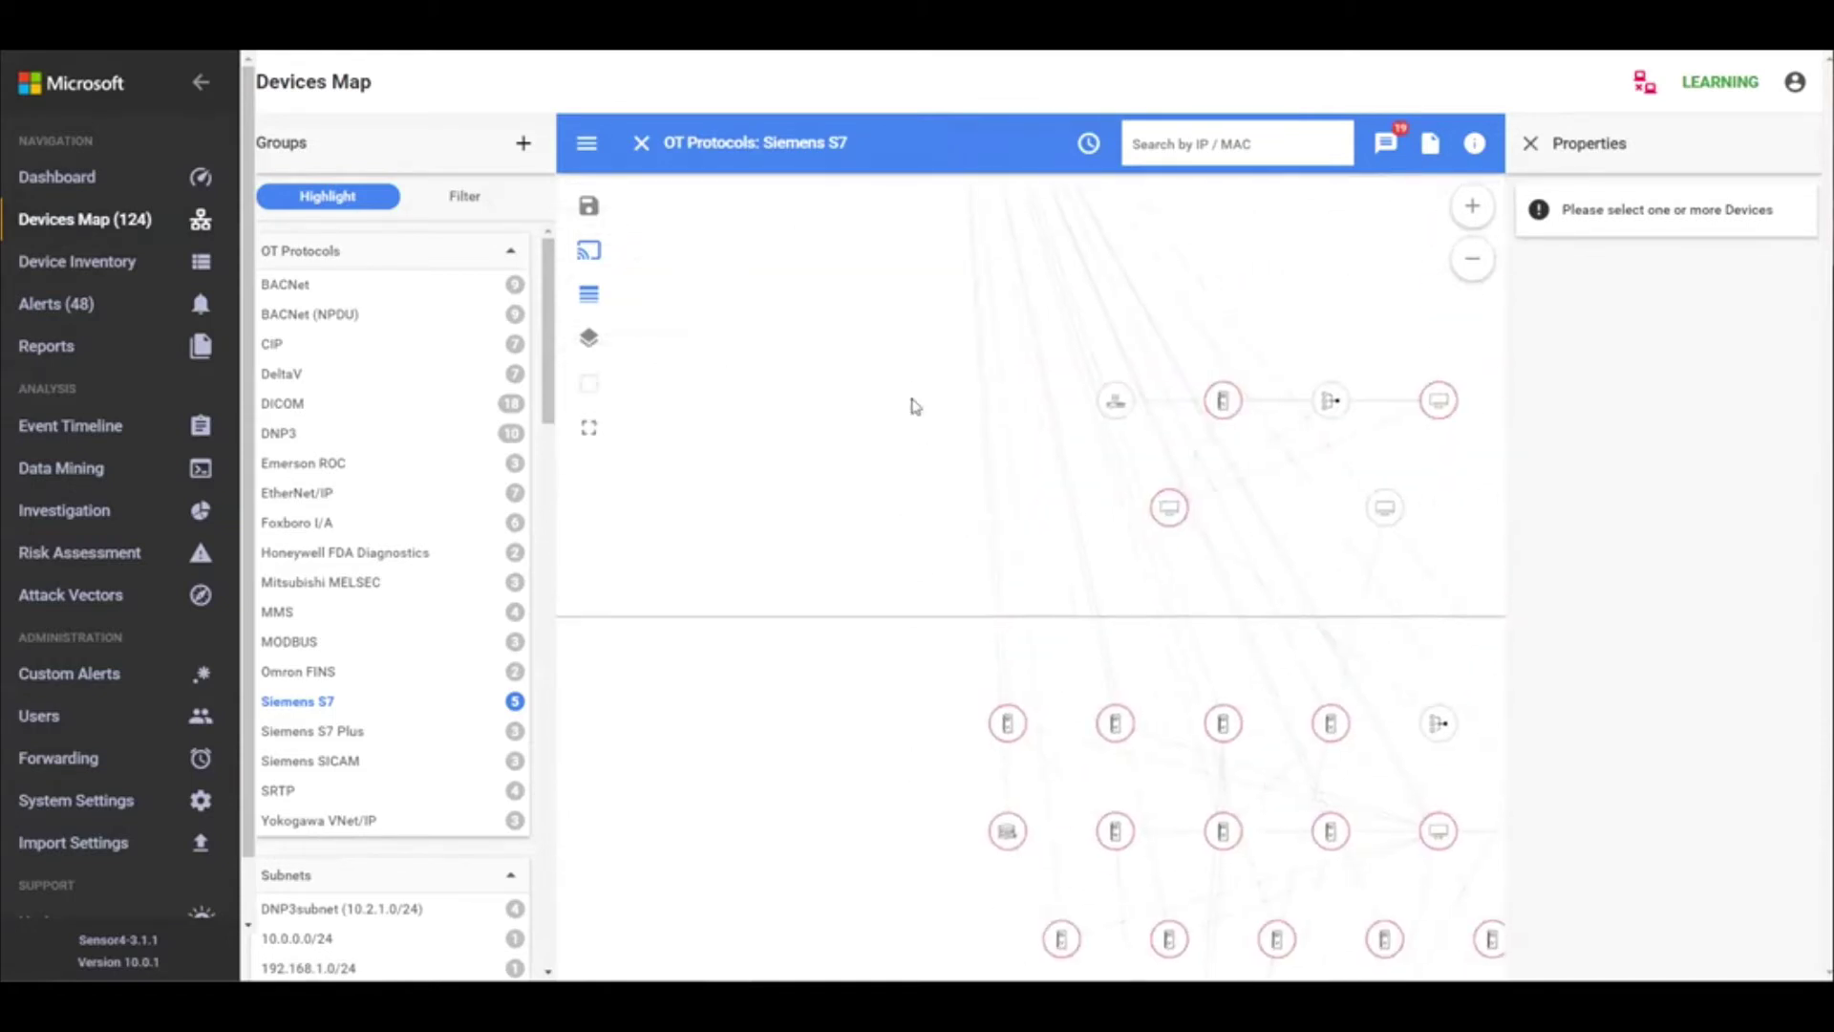
{"action": "left_click", "coordinate": [942, 371]}
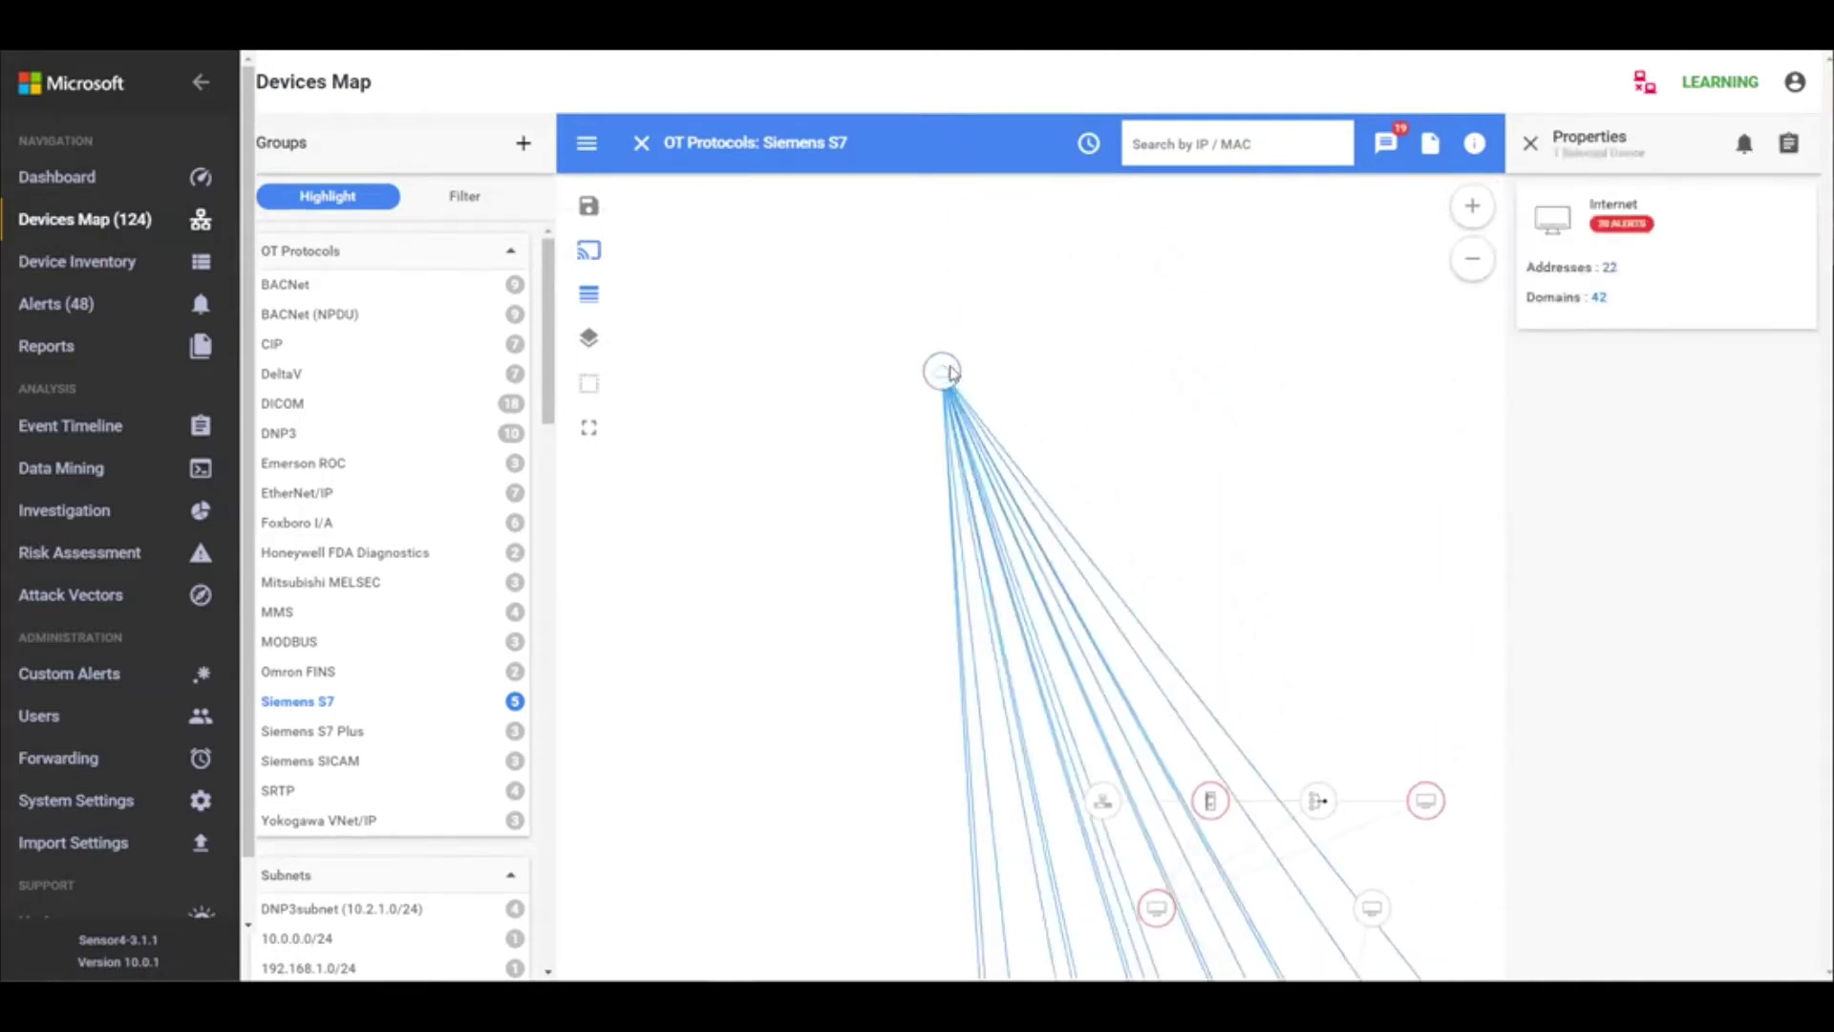
{"action": "right_click", "coordinate": [948, 373]}
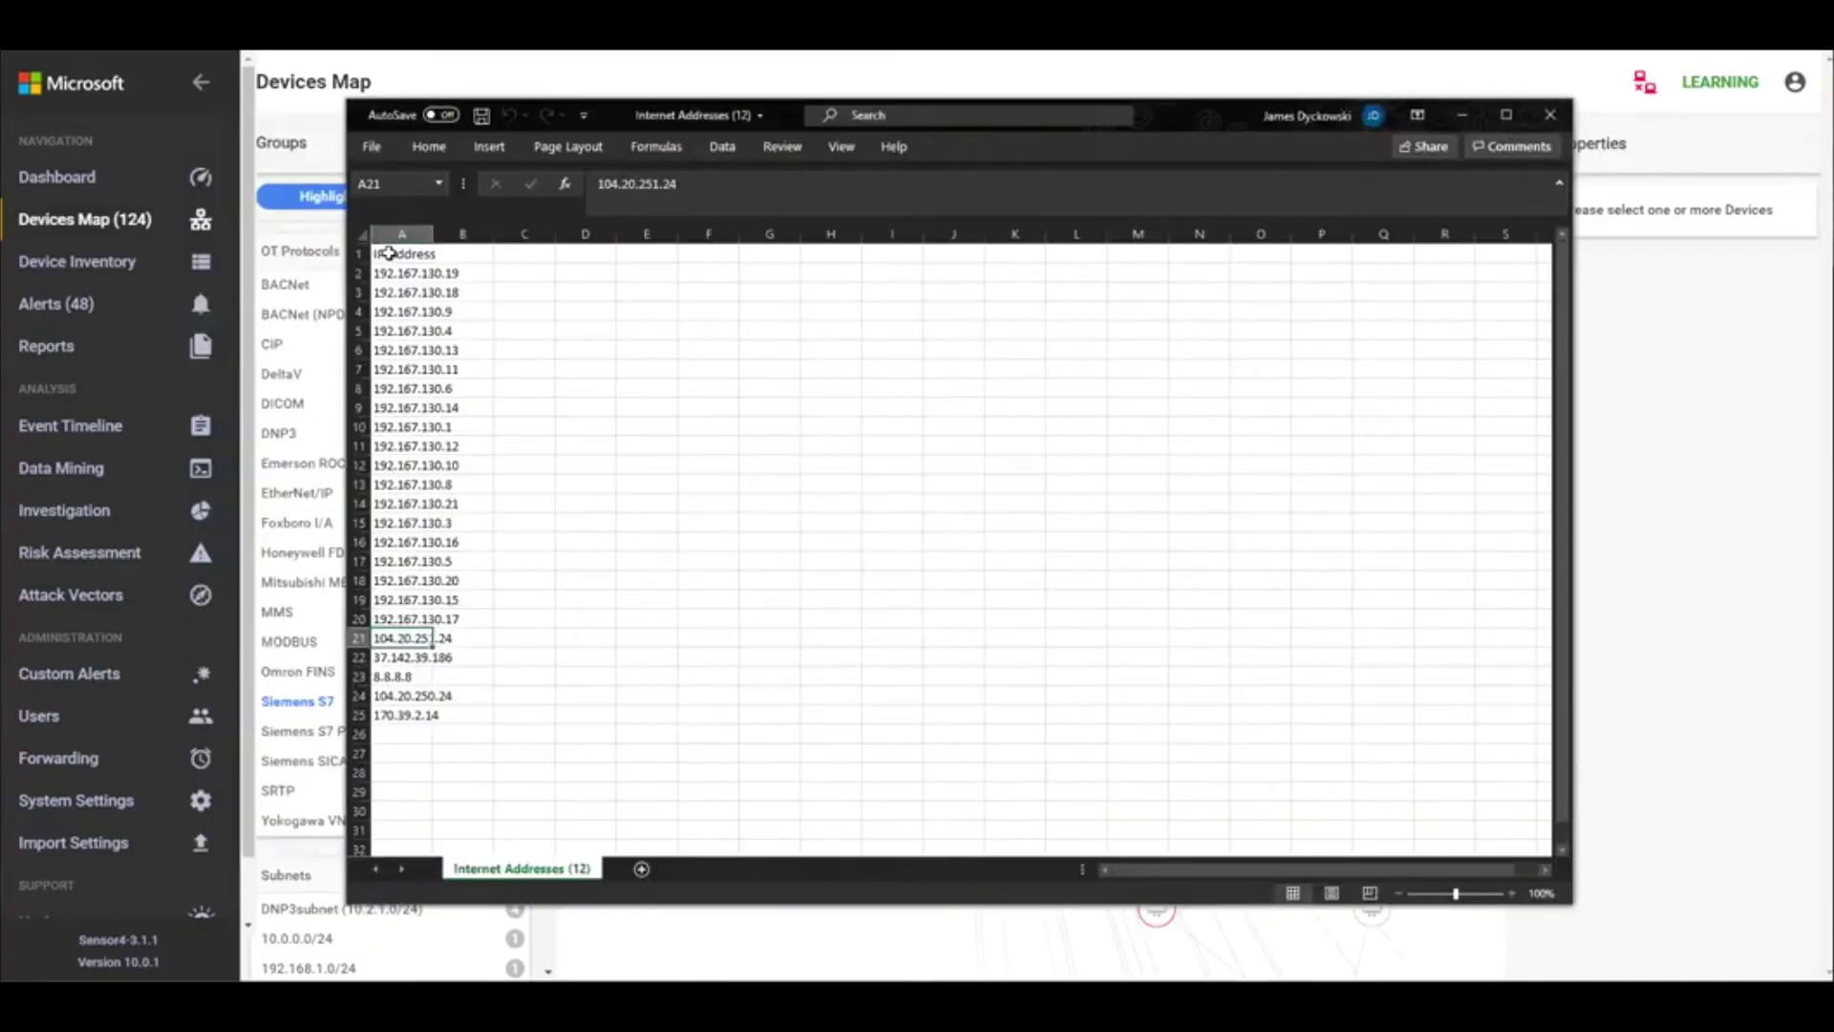
{"action": "left_click", "coordinate": [388, 253]}
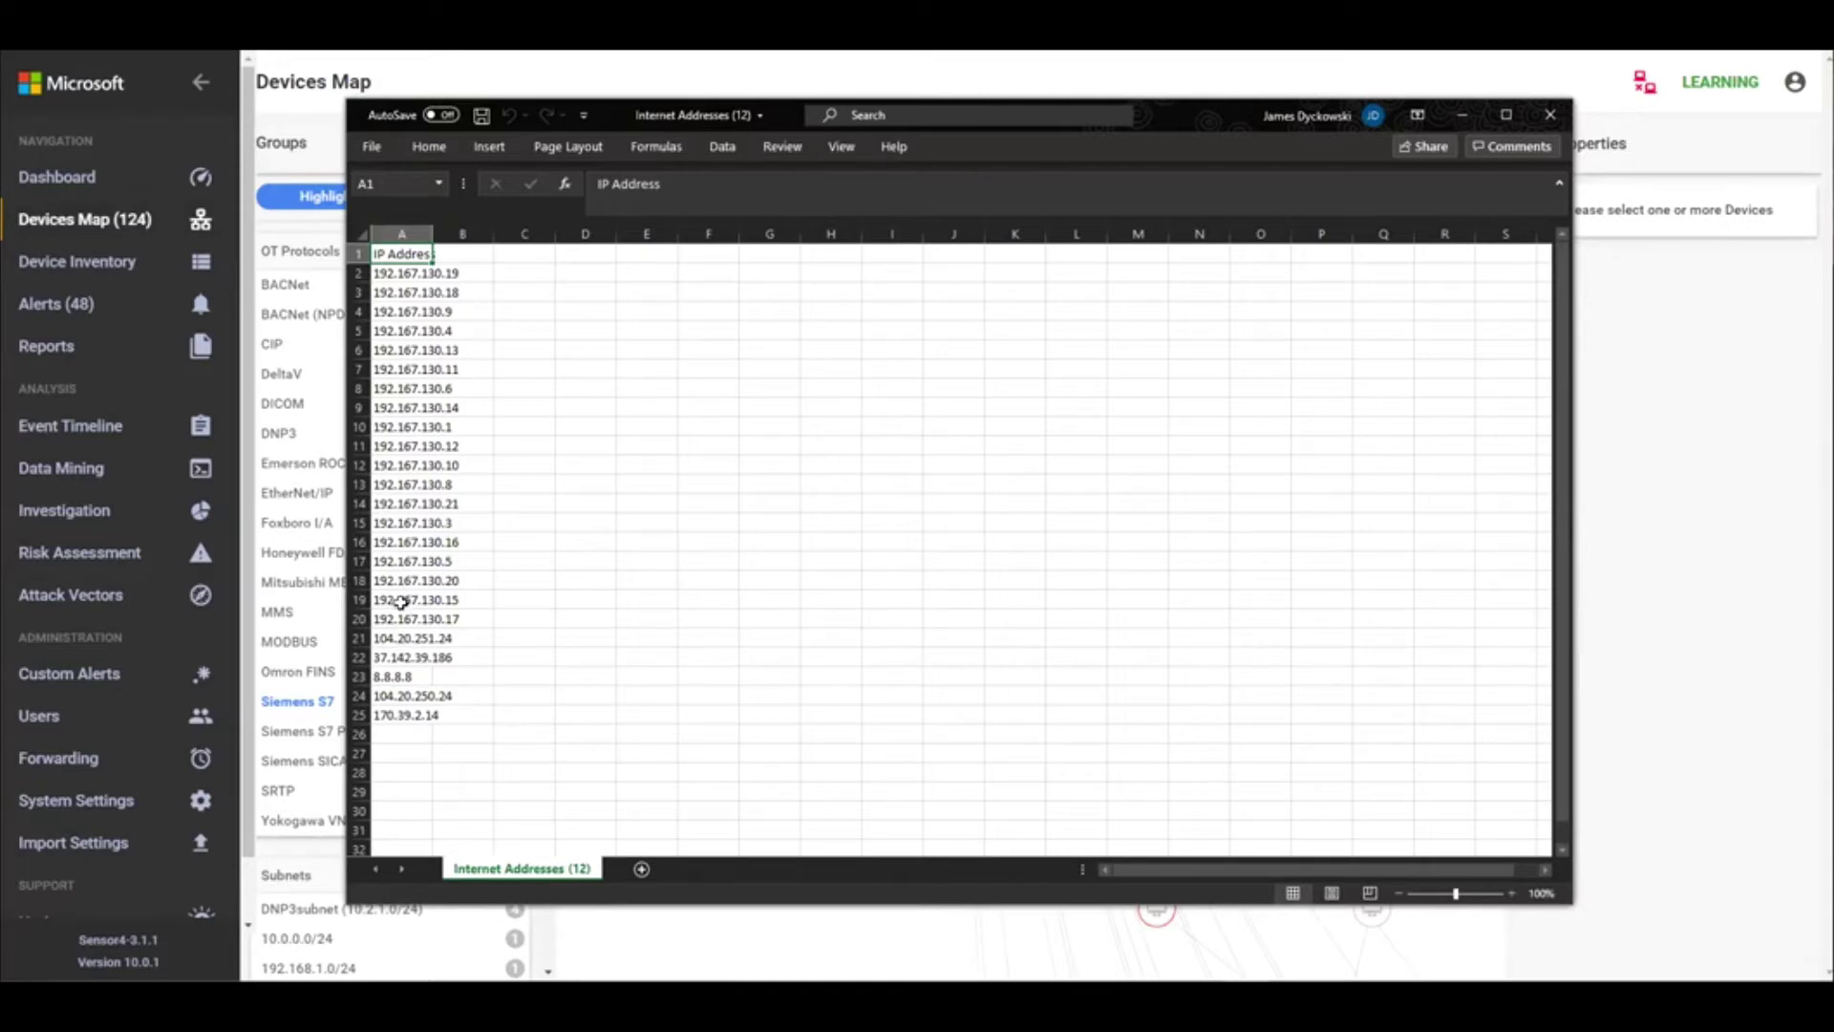
{"action": "left_click", "coordinate": [396, 638]}
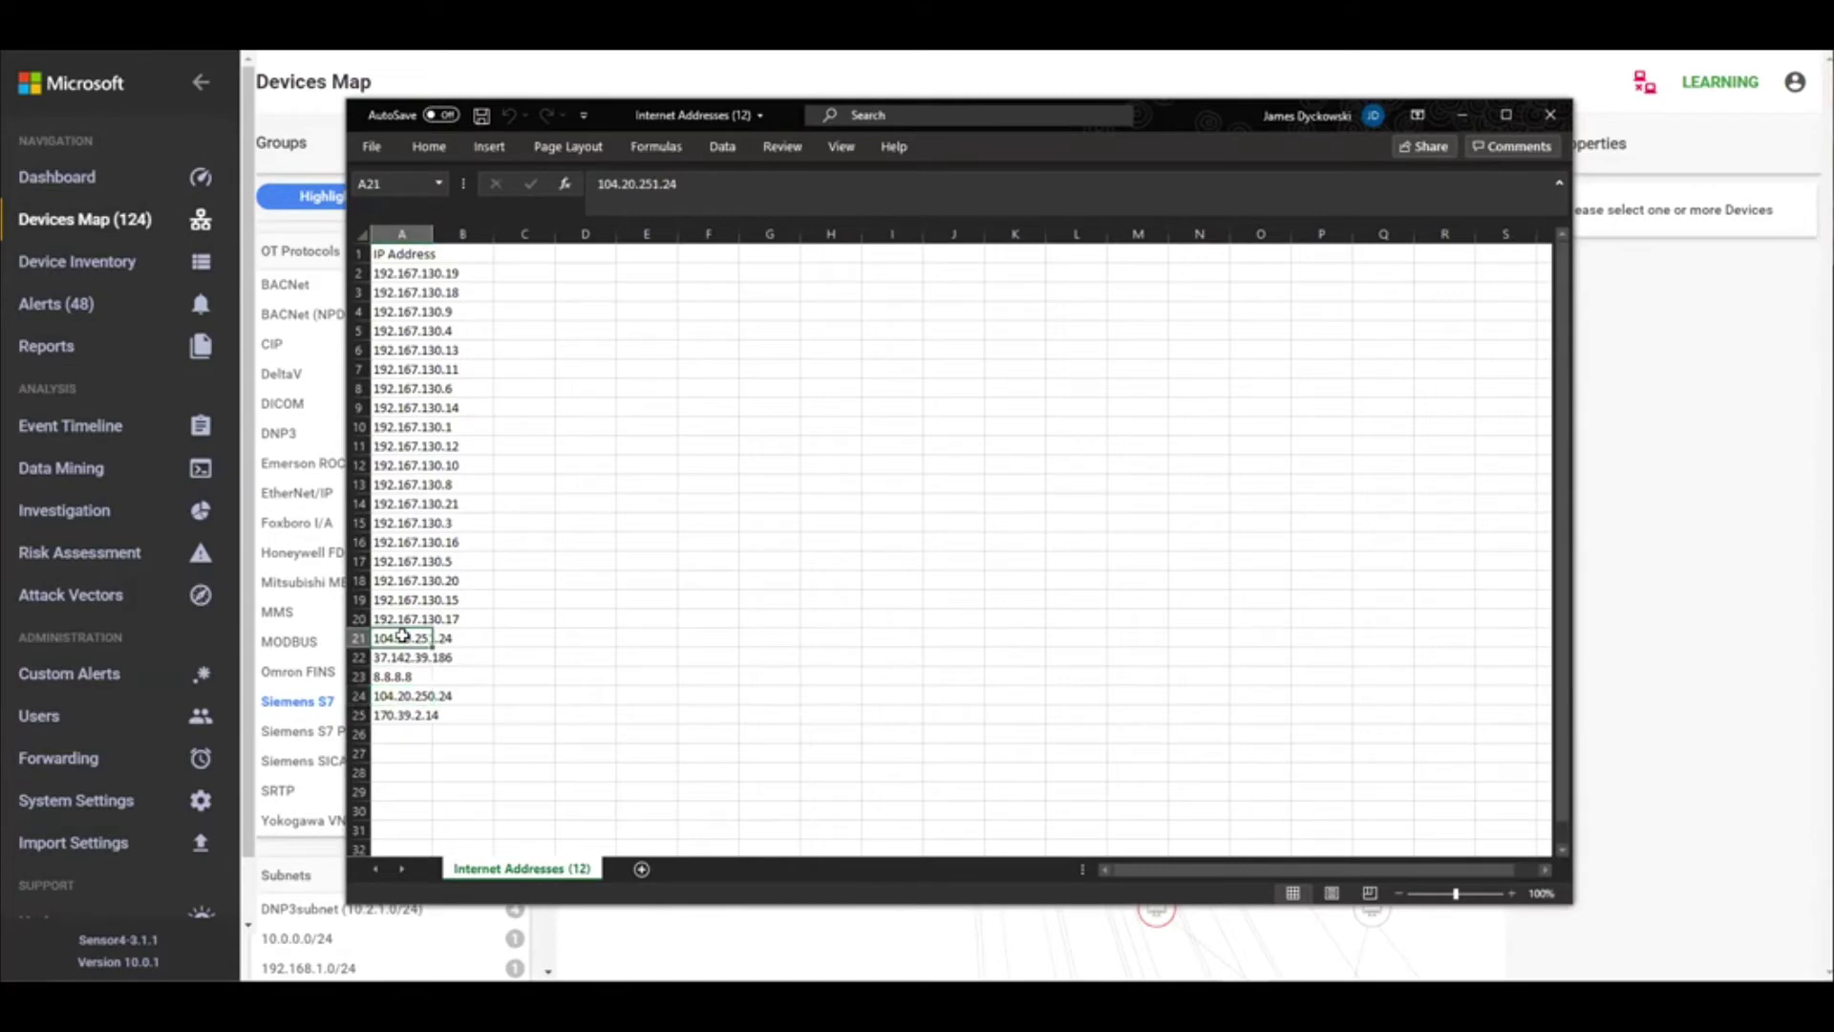
{"action": "left_click", "coordinate": [404, 697]}
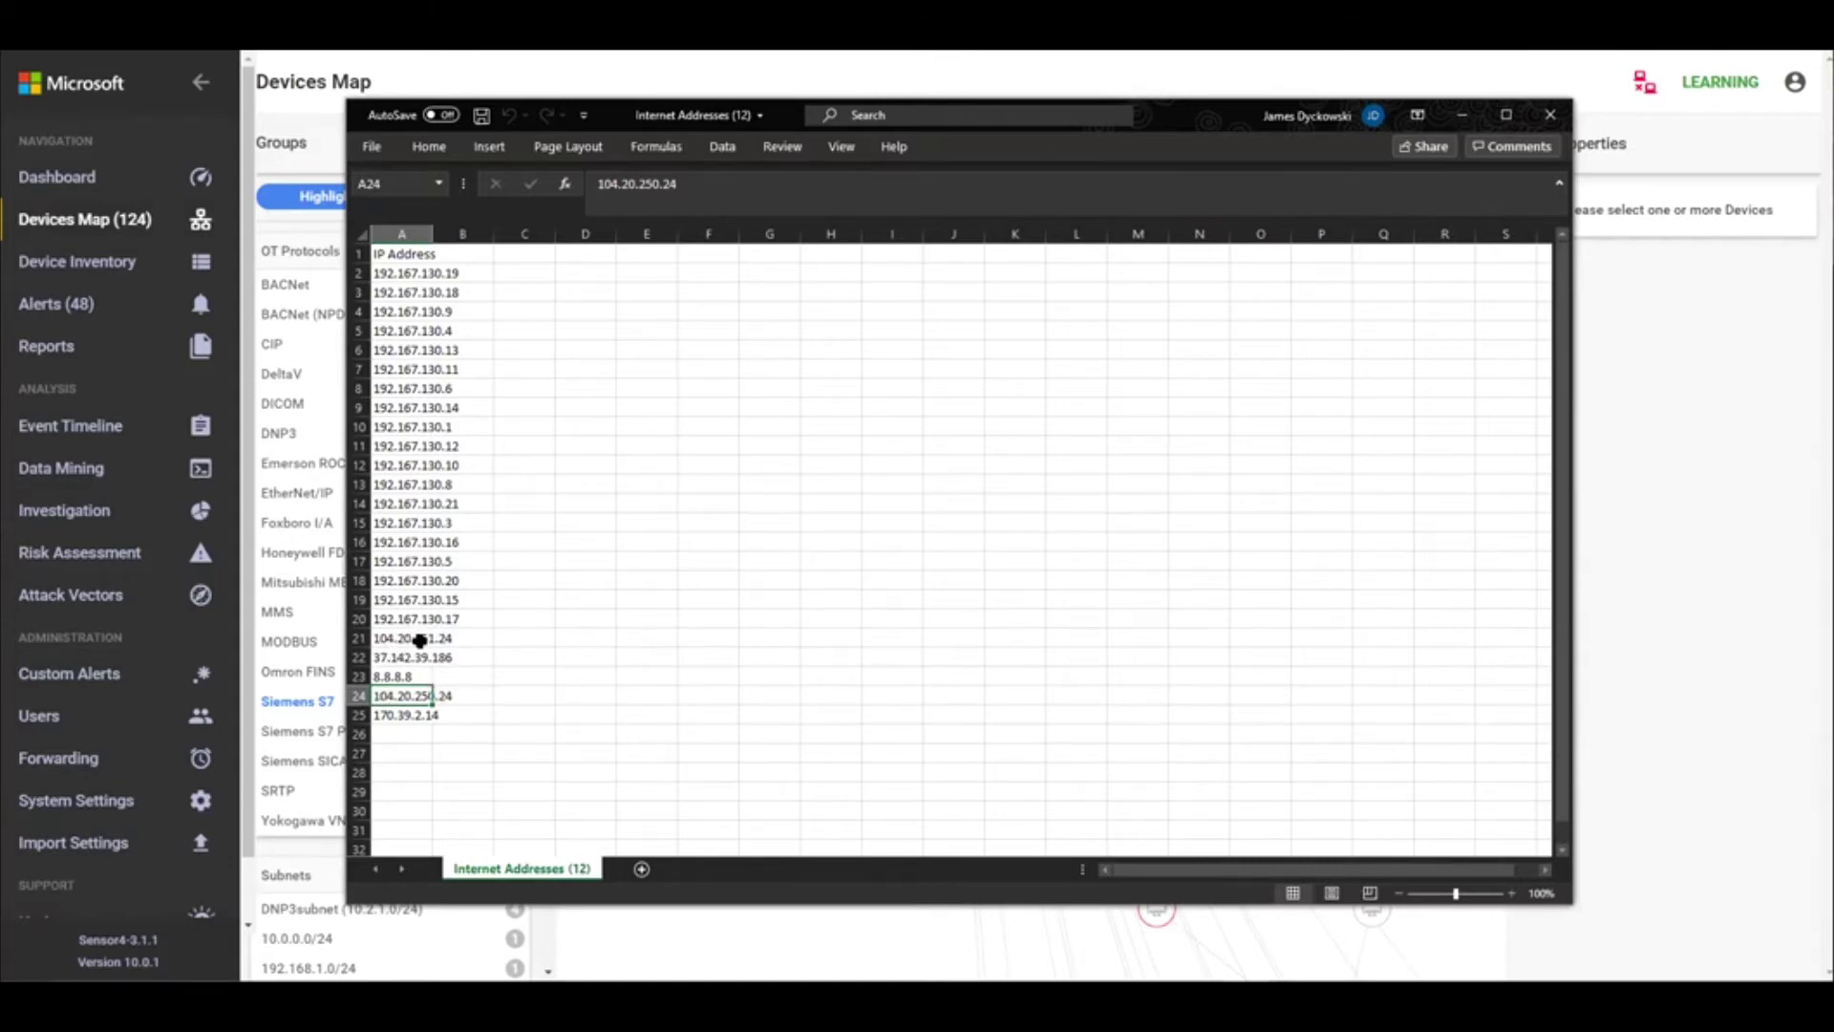
Step: Discard the unsaved Devices Map changes and bring up the subnets configuration in System Settings
{"action": "left_click", "coordinate": [61, 799]}
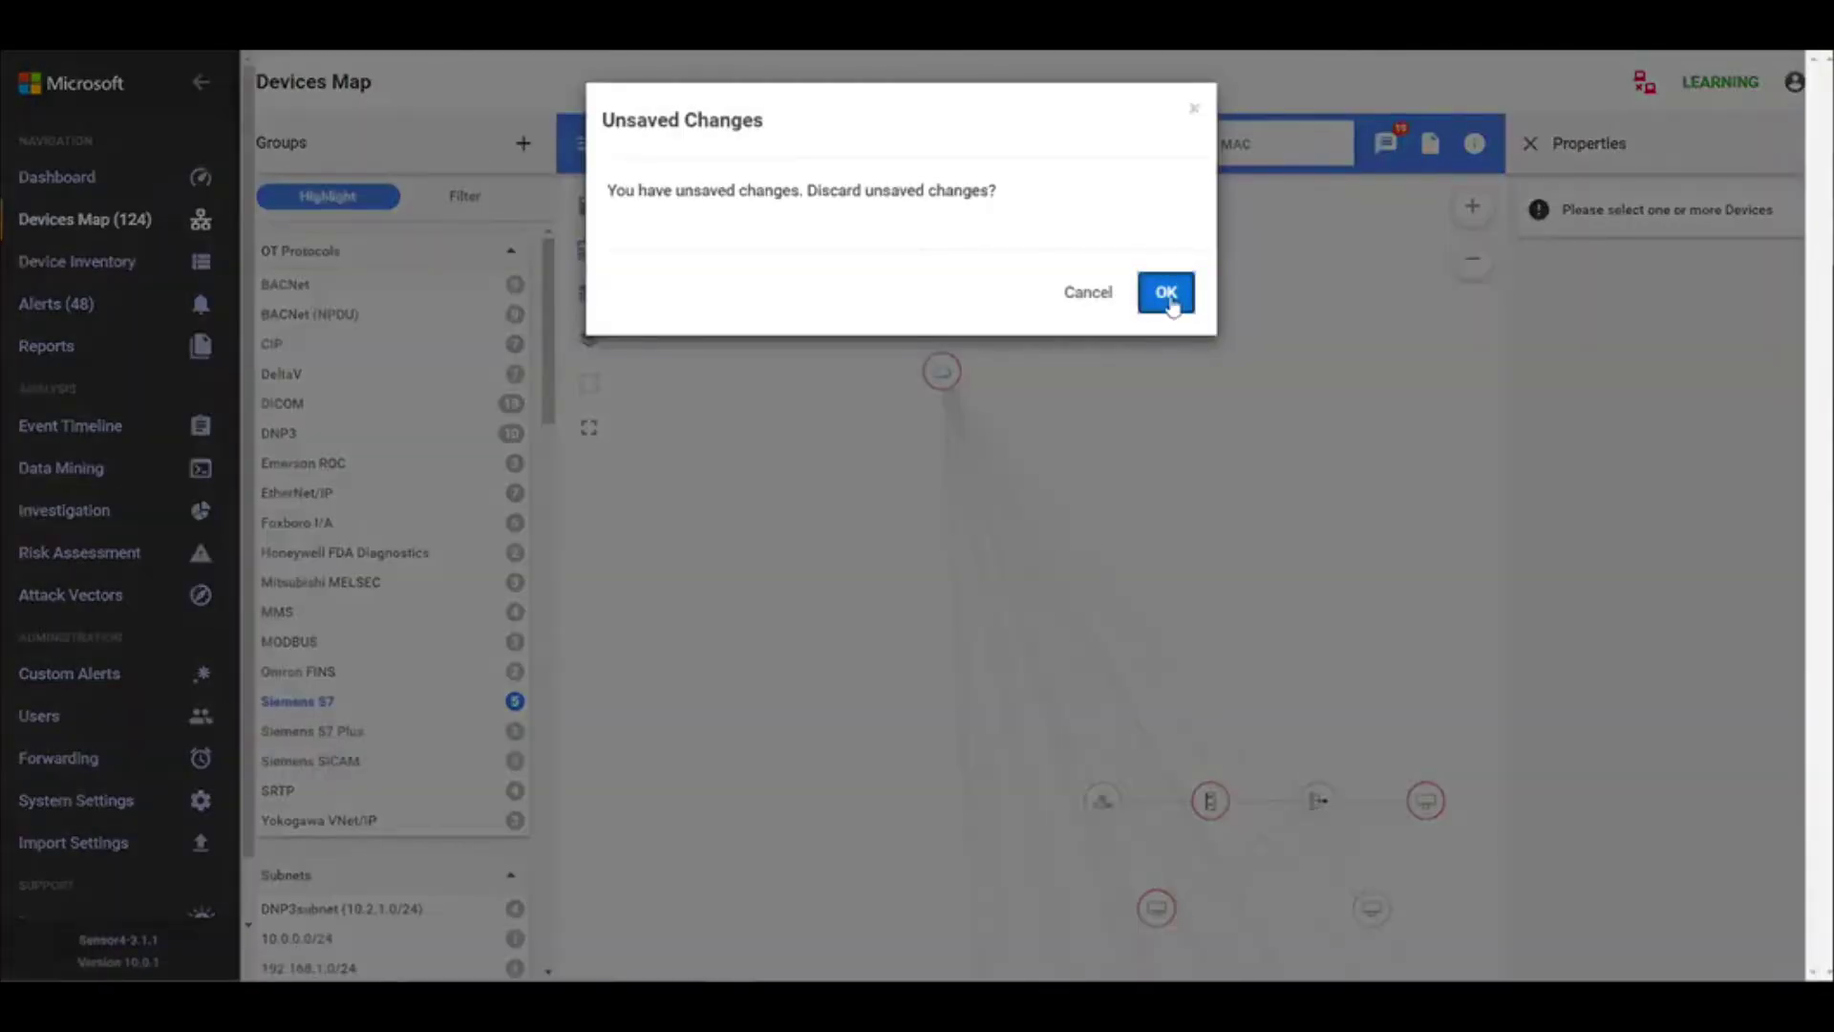
{"action": "left_click", "coordinate": [1164, 290]}
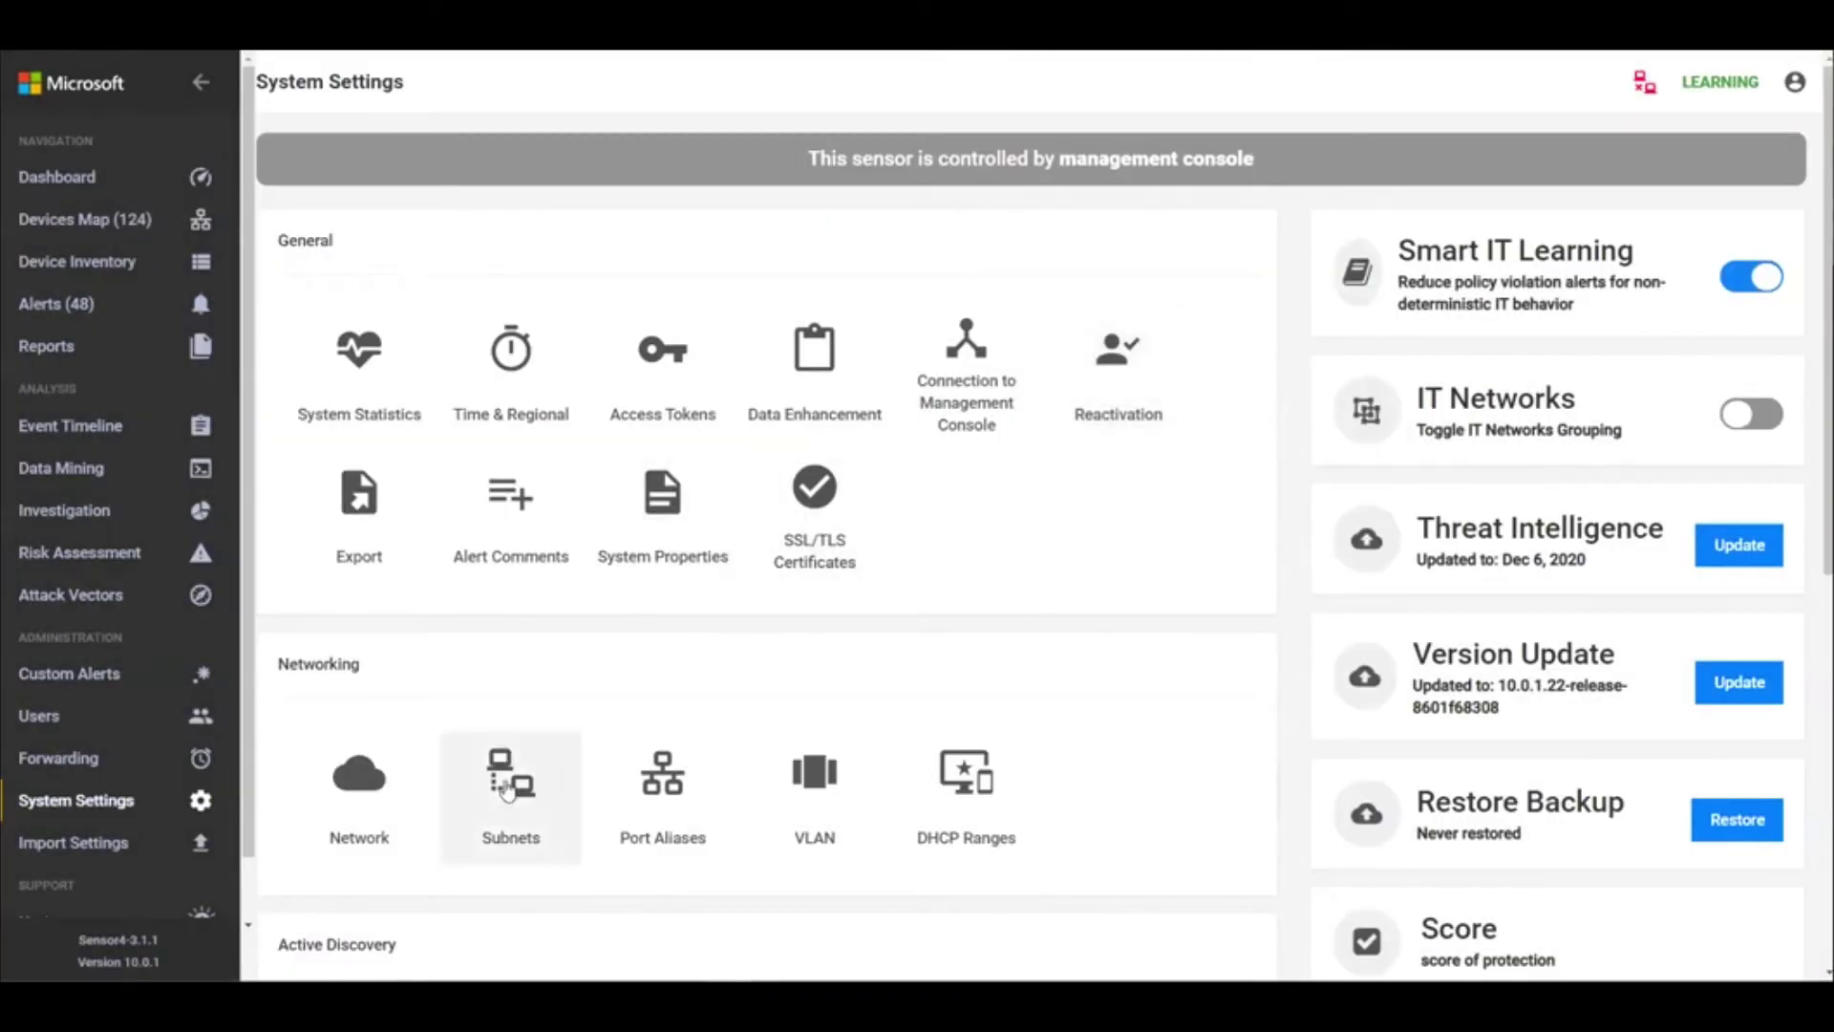
{"action": "left_click", "coordinate": [507, 792]}
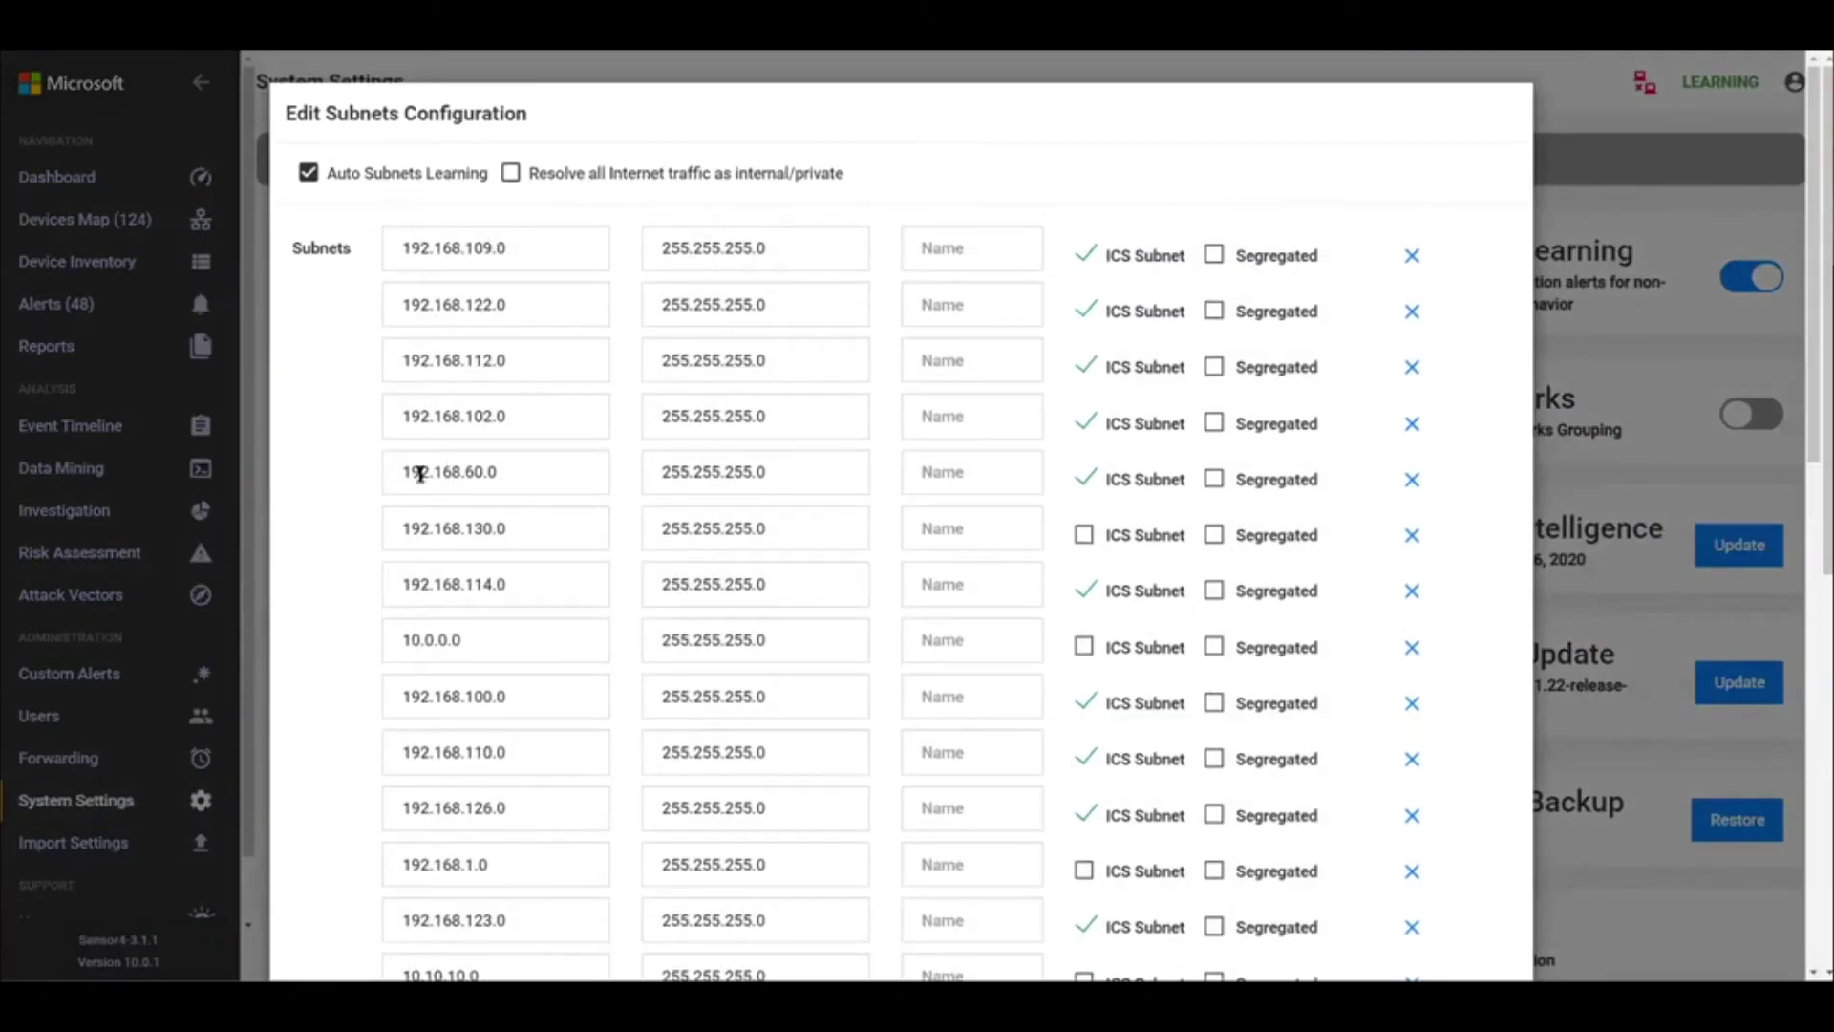
{"action": "scroll", "coordinate": [454, 630], "scroll_direction": "down", "scroll_amount": 2}
{"action": "scroll", "coordinate": [409, 689], "scroll_direction": "down", "scroll_amount": 8}
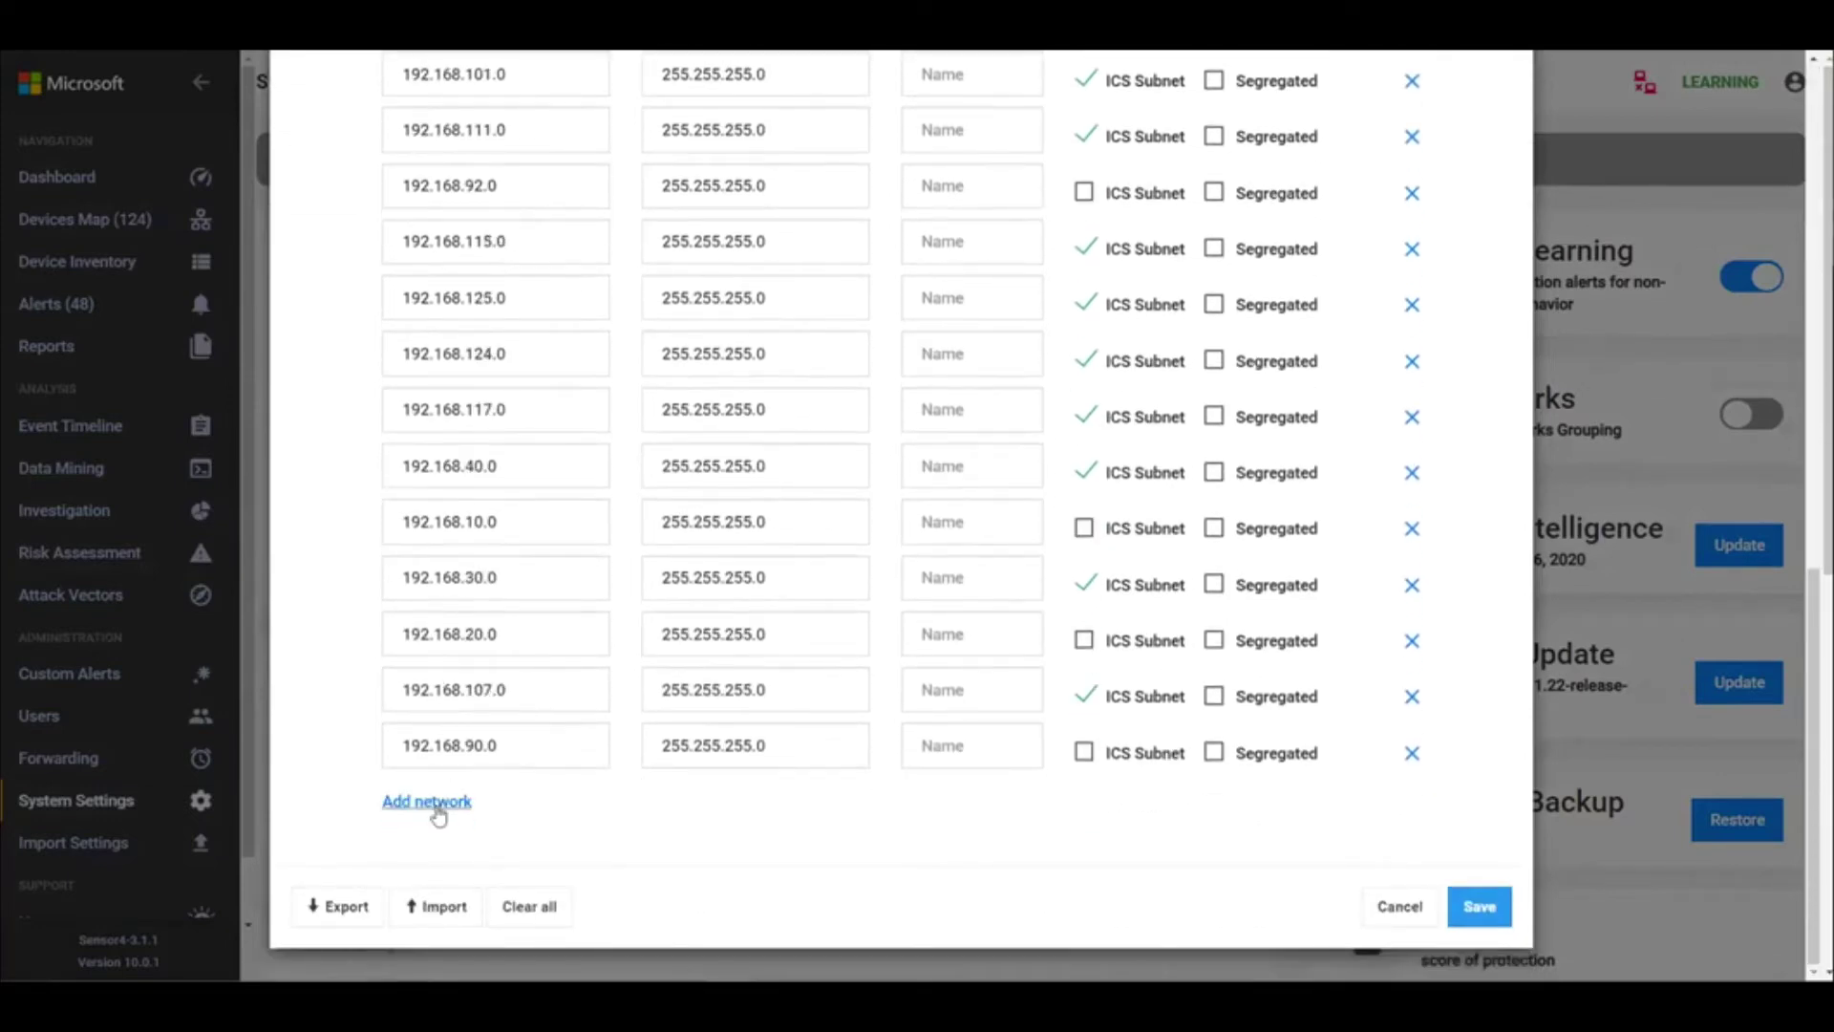
Step: Add ICS subnet 104.20.0.0, mask 255.255.0.0, named AddedIPRange, and save the subnet list
{"action": "left_click", "coordinate": [436, 805]}
{"action": "left_click", "coordinate": [452, 806]}
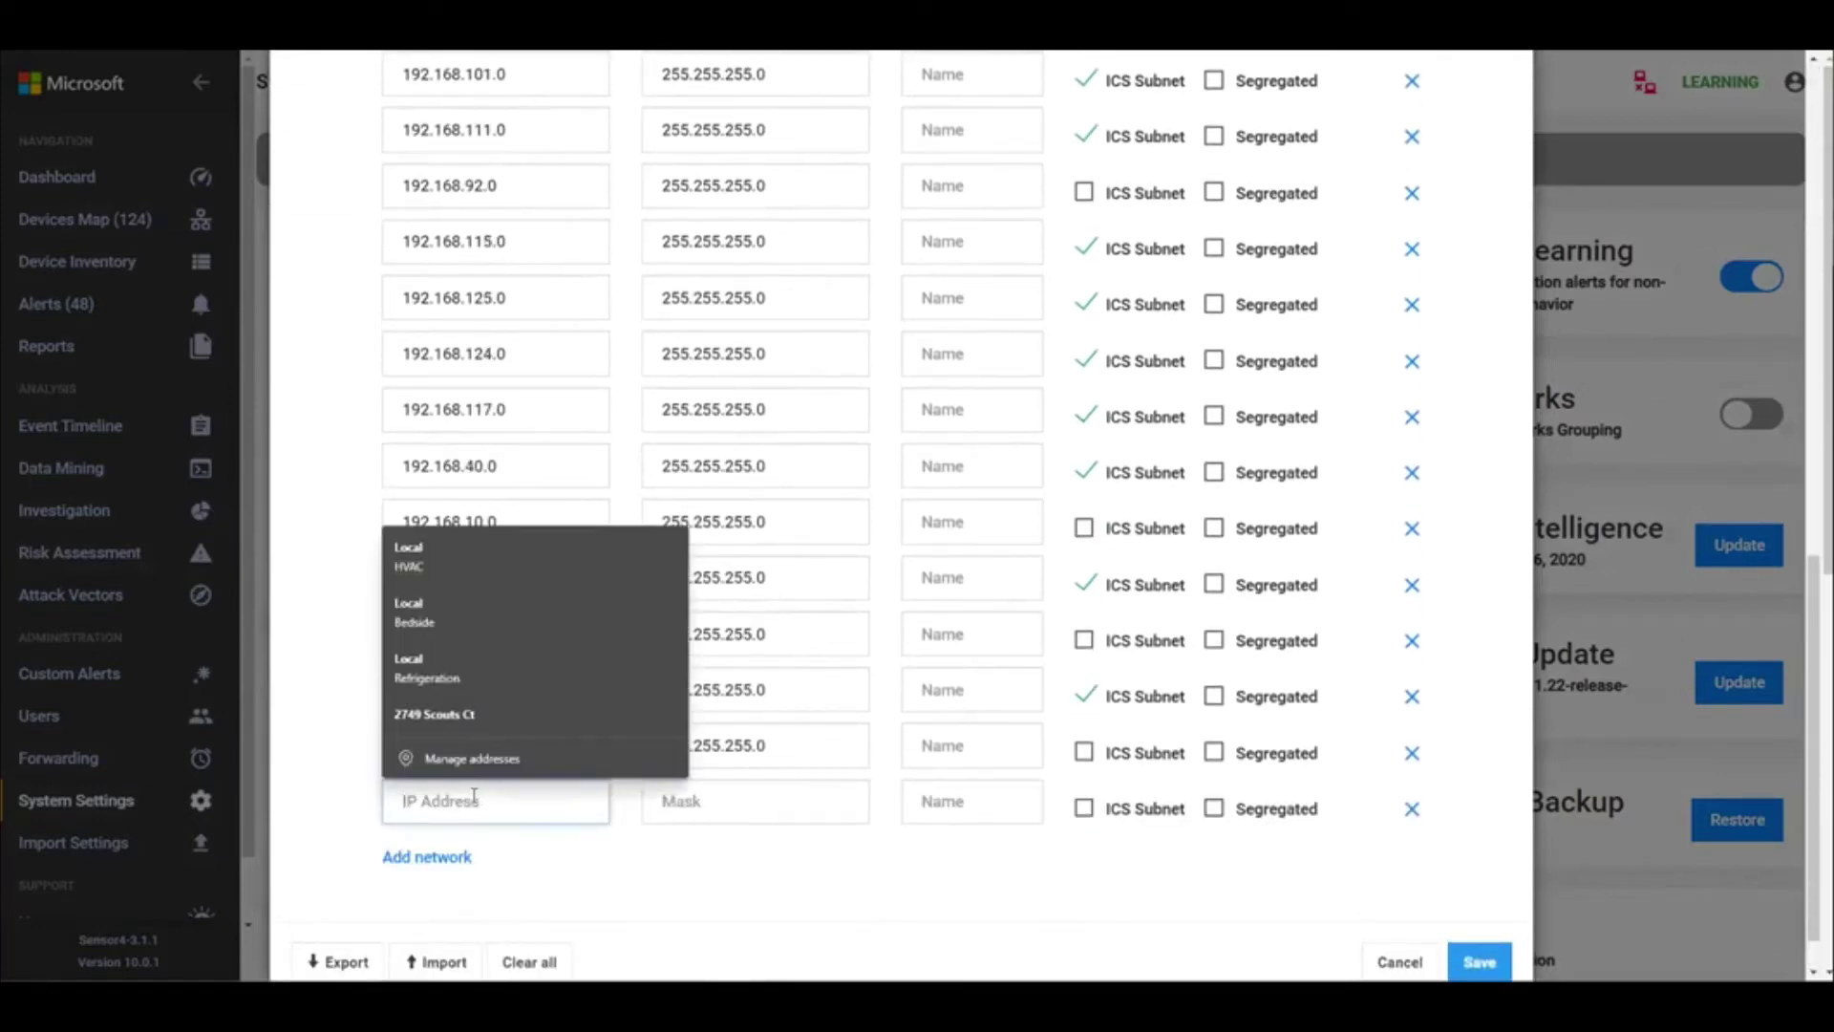
{"action": "type", "text": "104.20"}
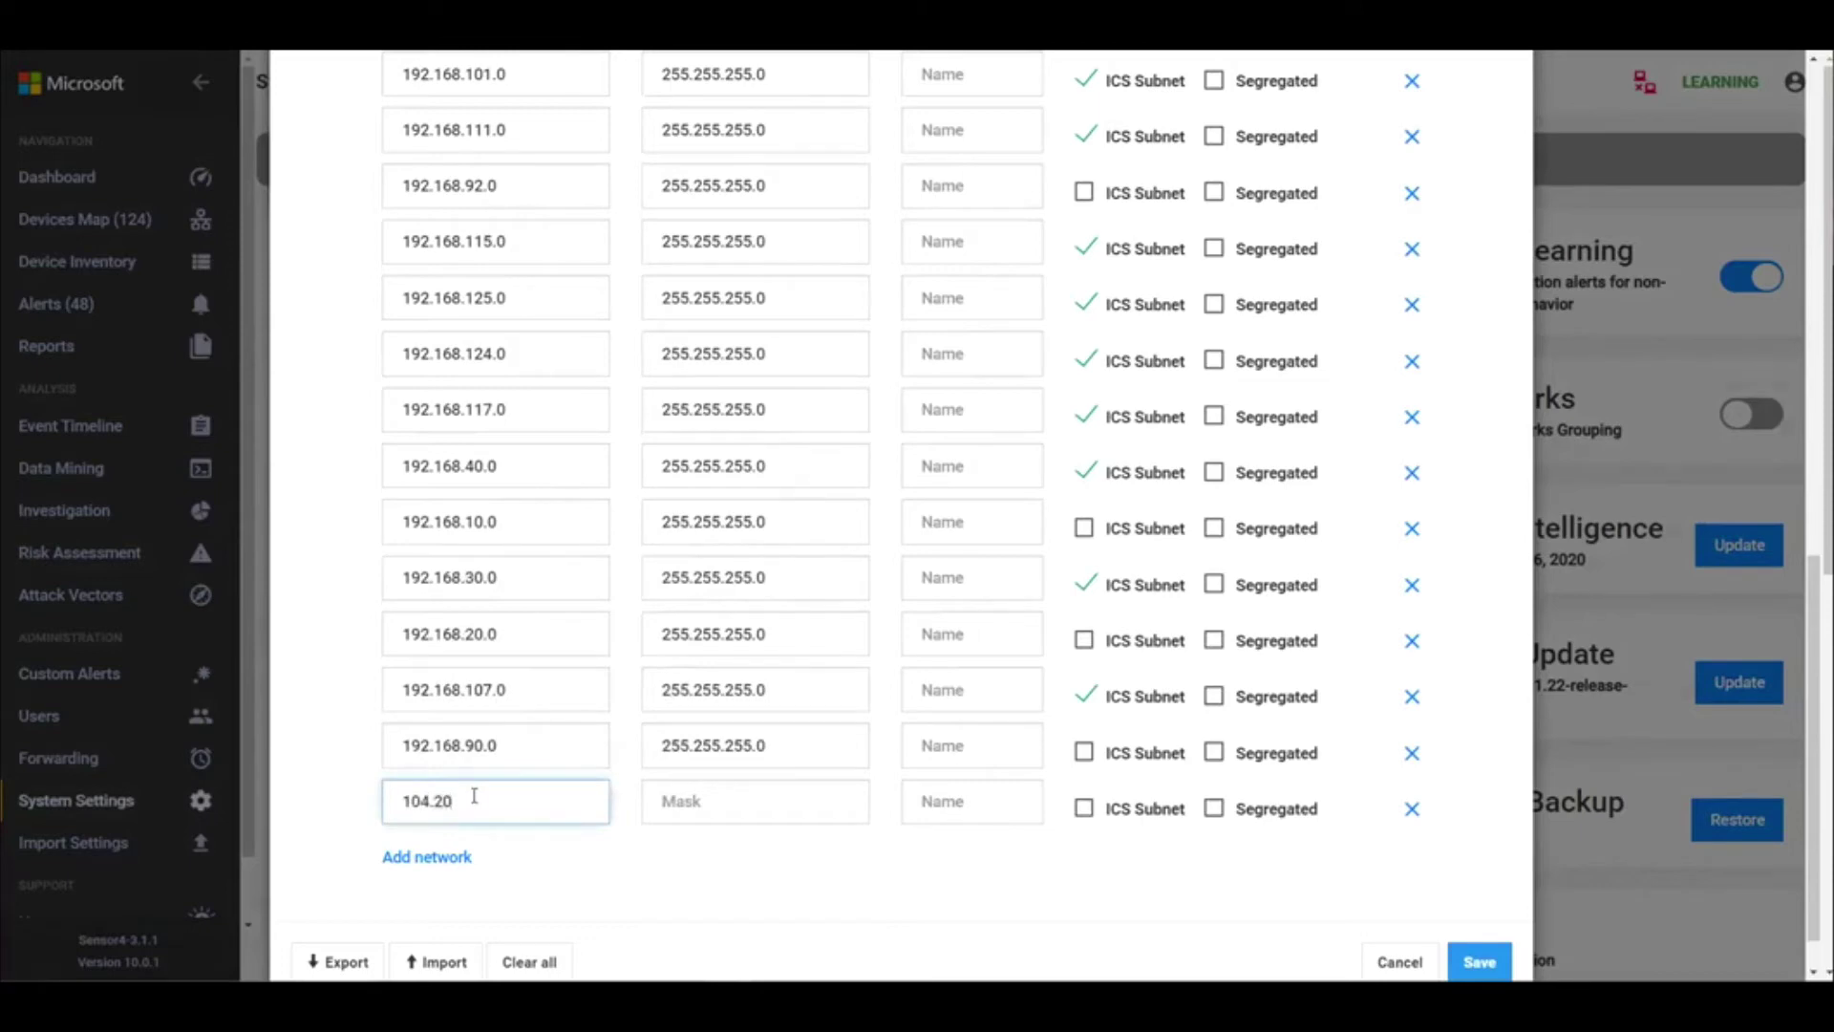
{"action": "key", "text": "alt+Tab"}
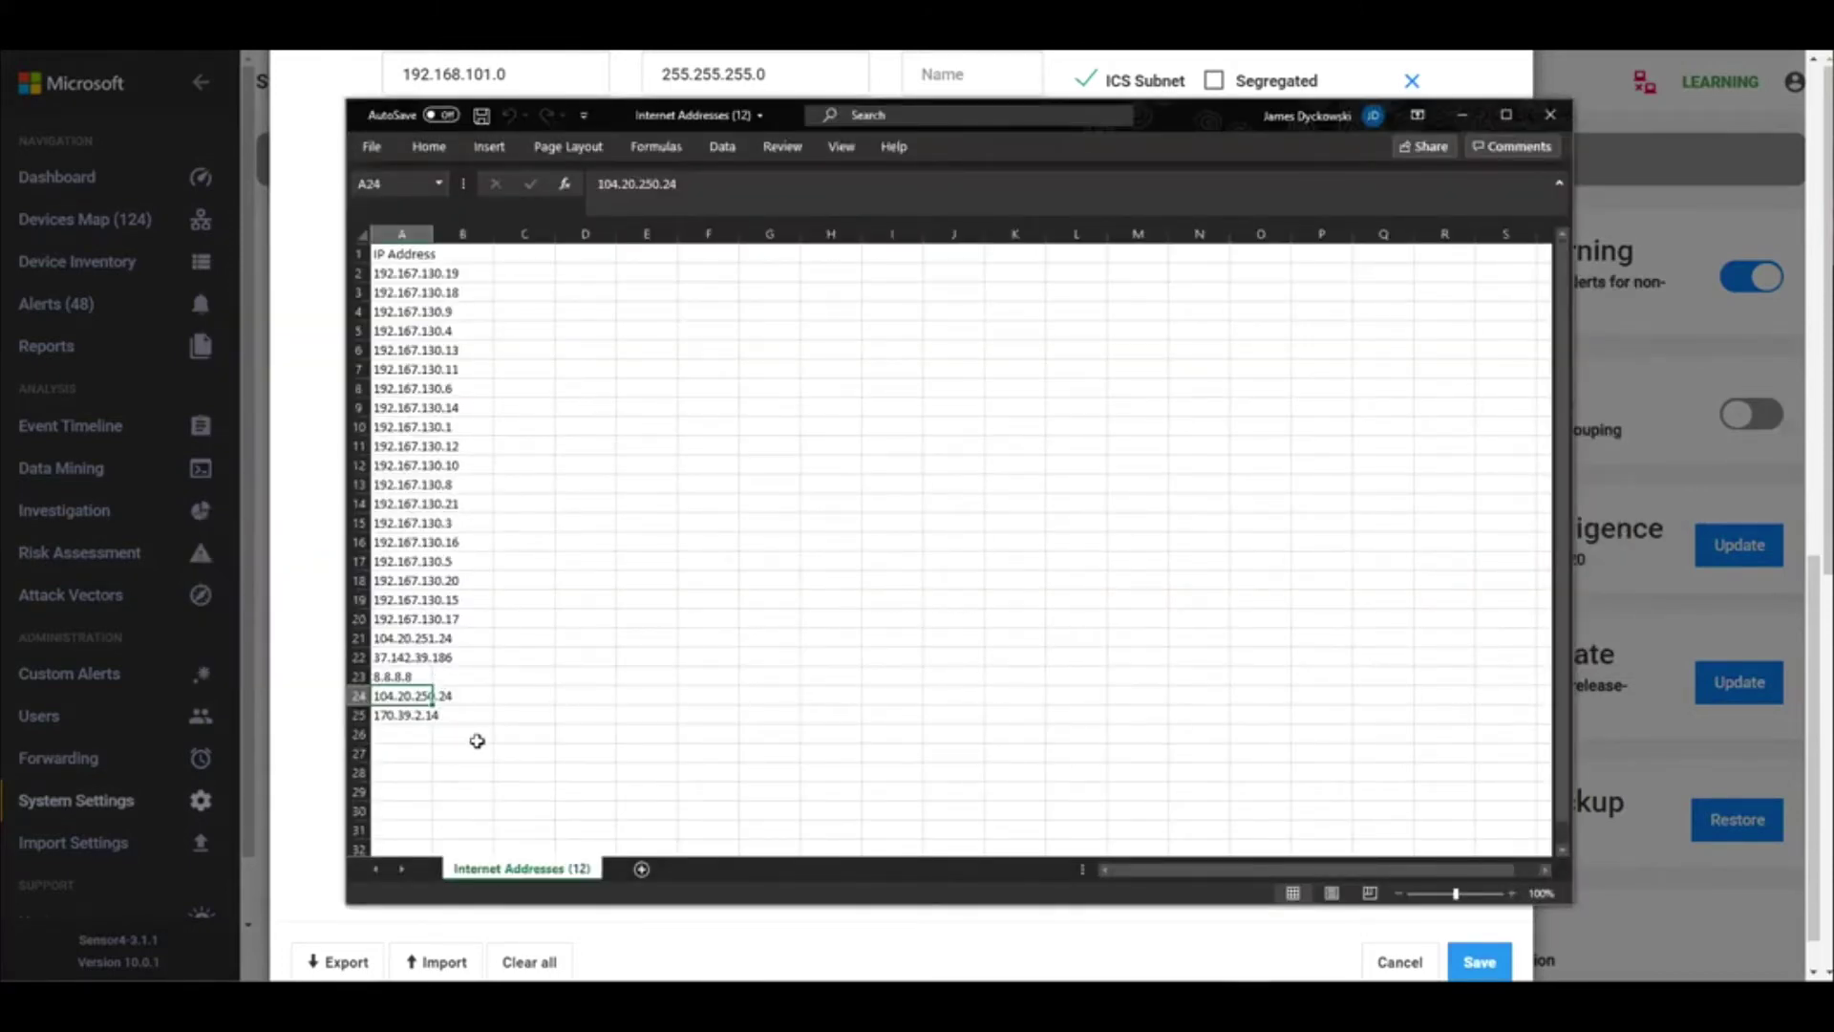
{"action": "key", "text": "alt+Tab"}
{"action": "type", "text": "104.20"}
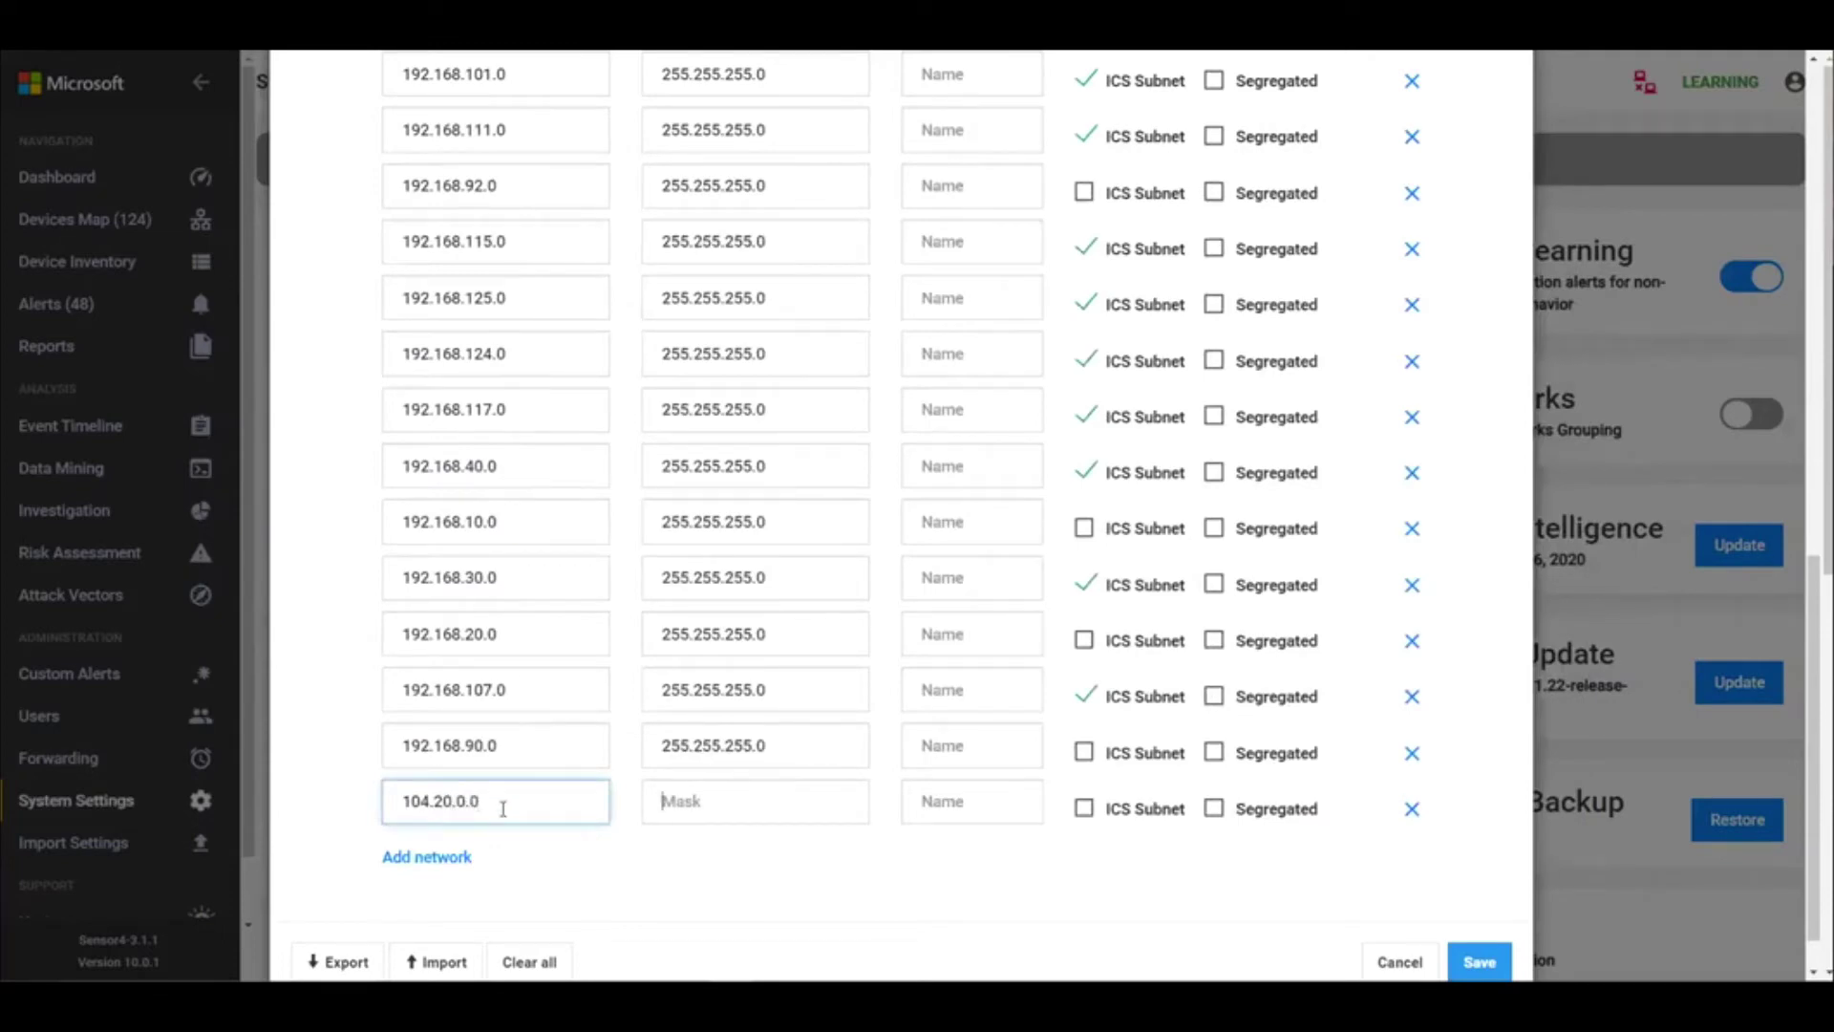
{"action": "key", "text": "Tab"}
{"action": "type", "text": "255.255.0.0"}
{"action": "key", "text": "Tab"}
{"action": "type", "text": "AddedIPRange"}
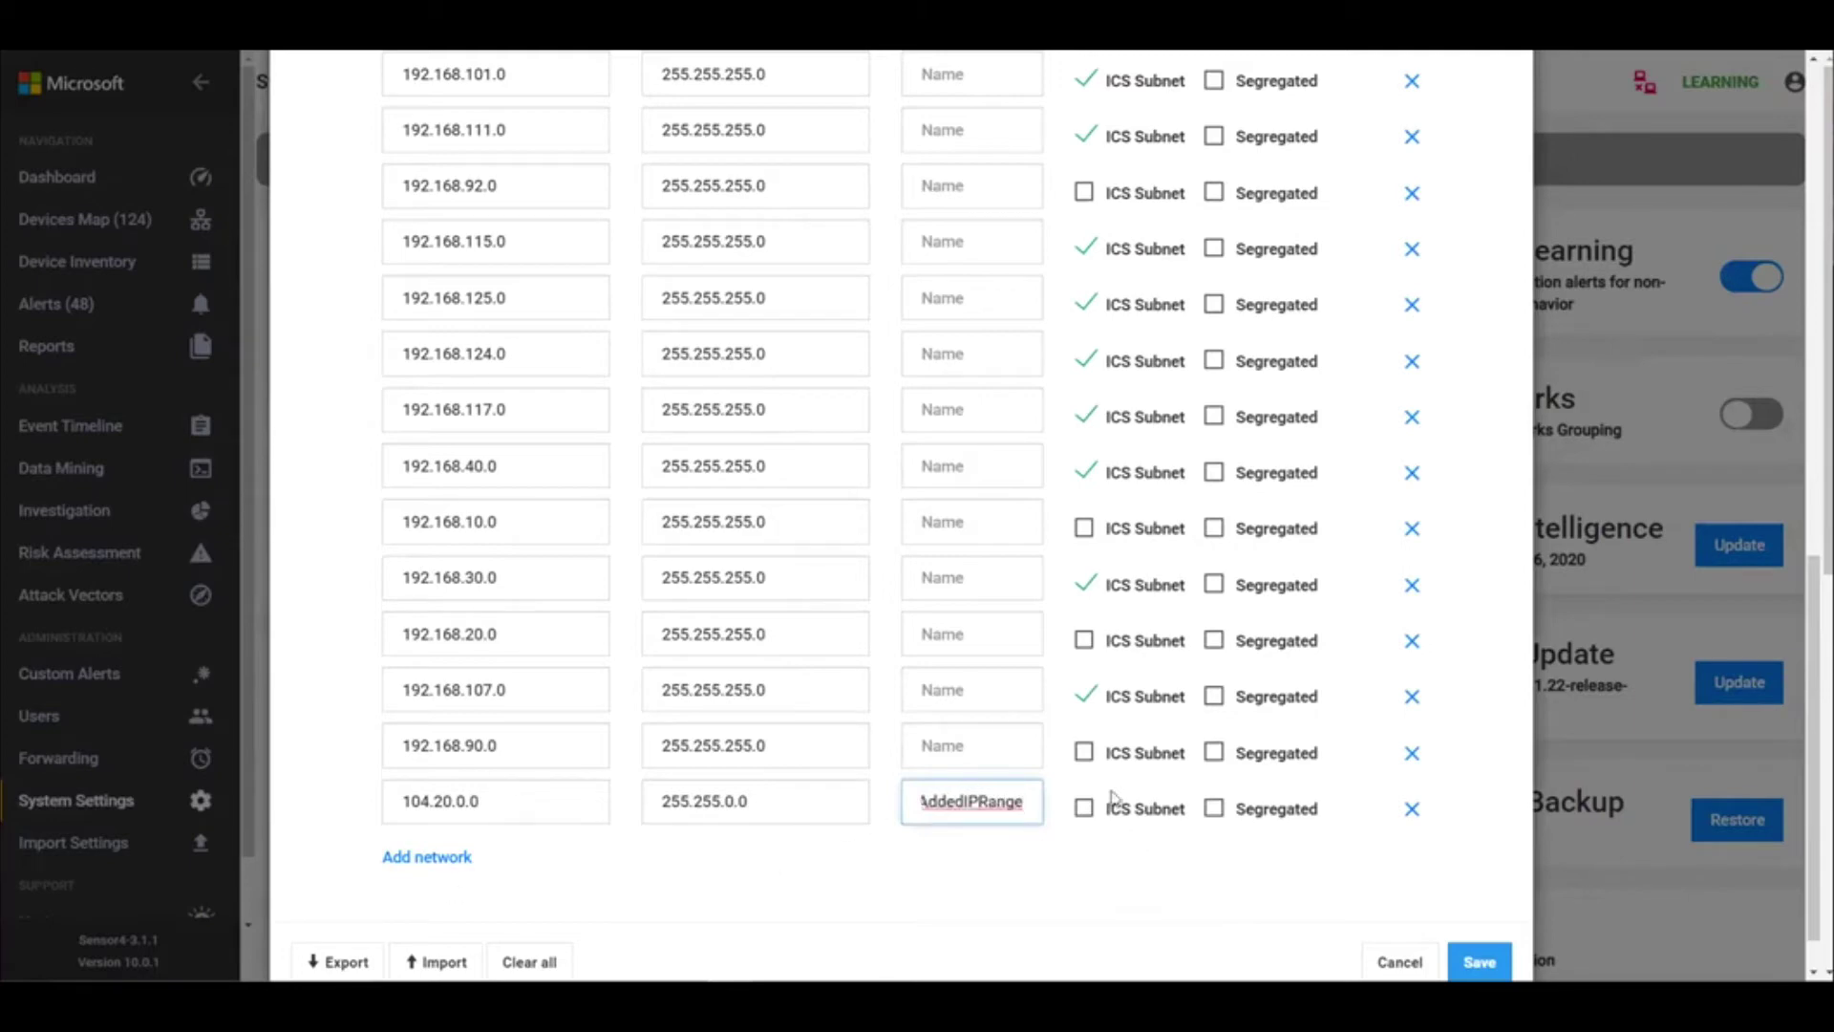
{"action": "left_click", "coordinate": [1084, 812]}
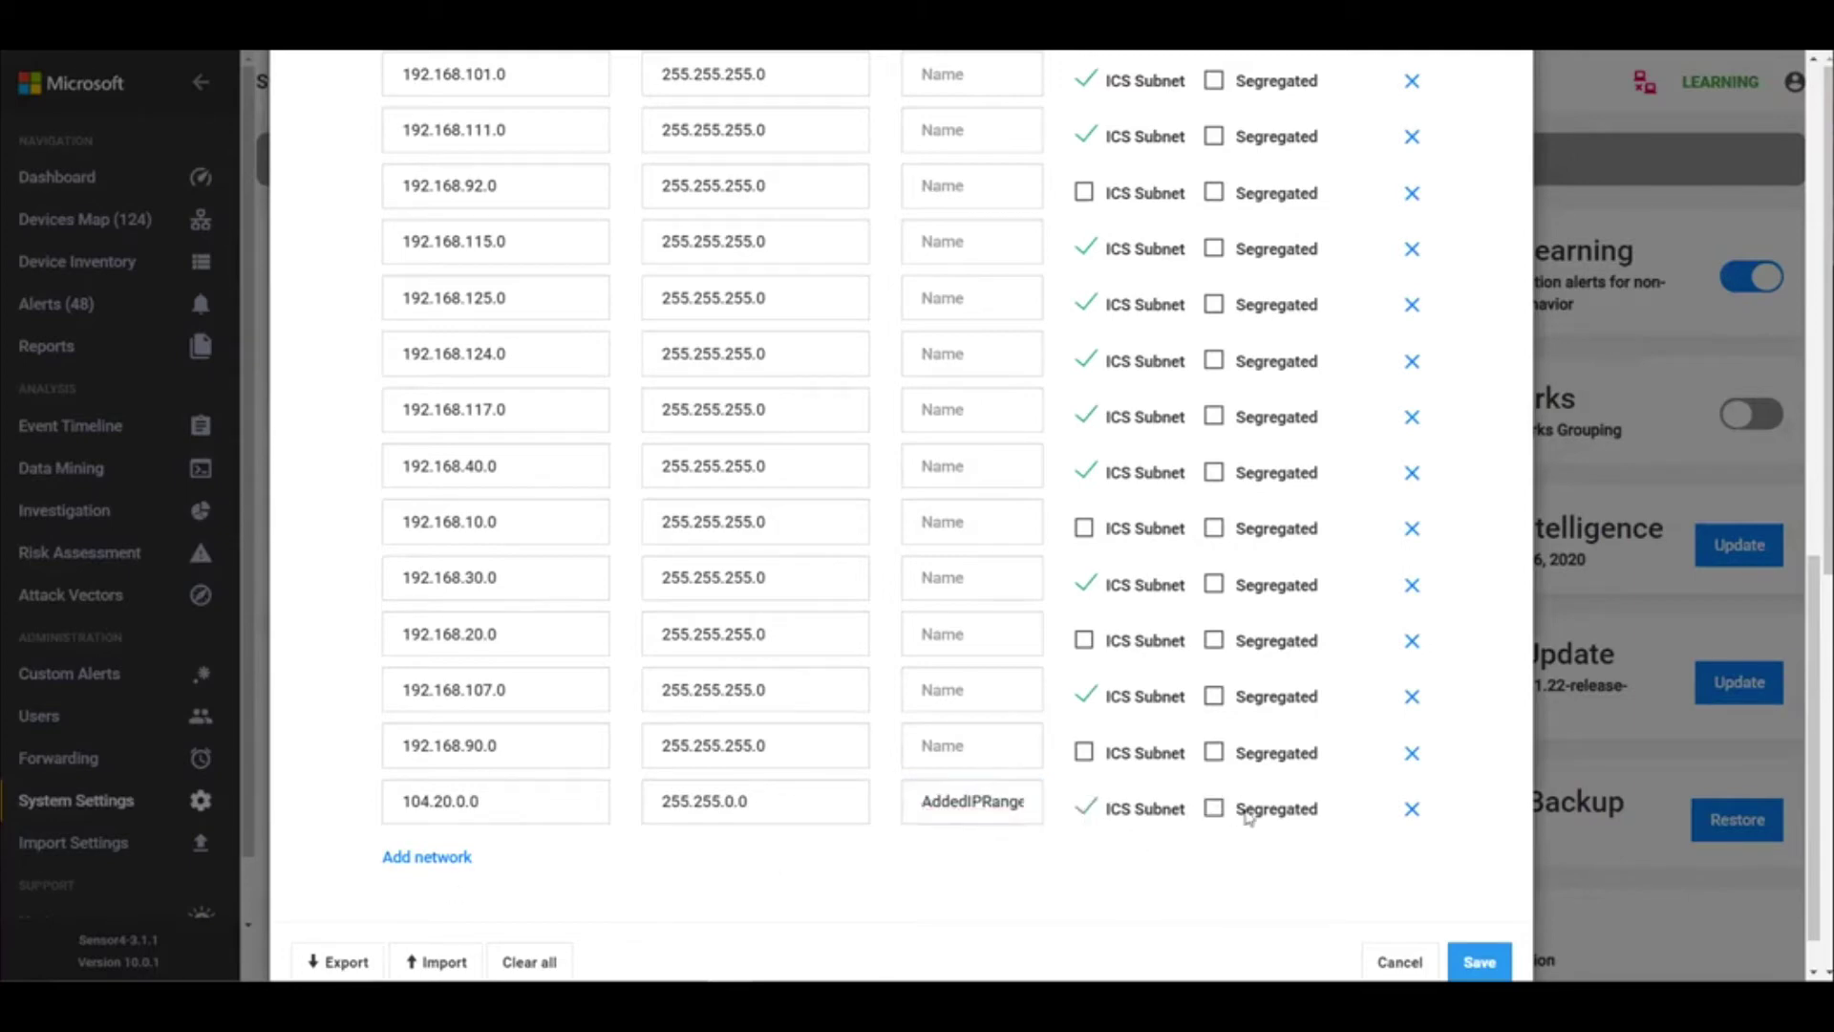
{"action": "left_click", "coordinate": [1479, 961]}
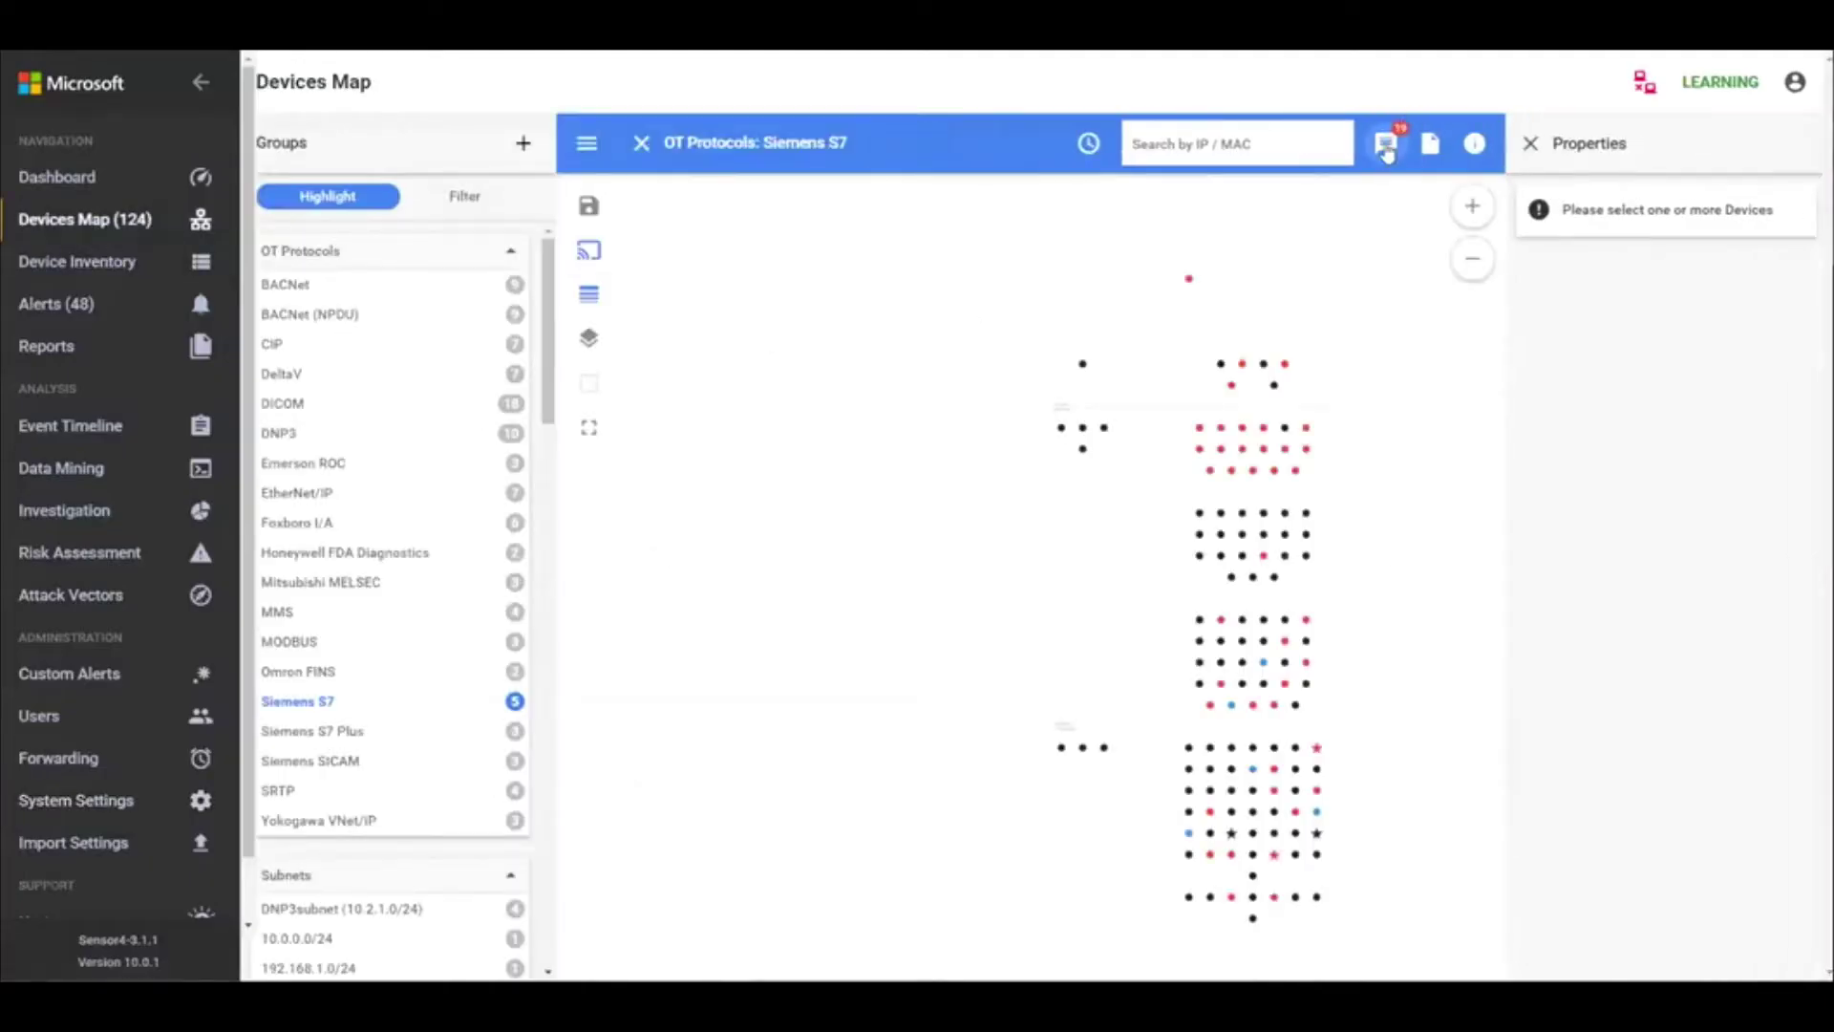
Step: Review the 19 notifications about new IP addresses detected for existing devices
{"action": "left_click", "coordinate": [1386, 144]}
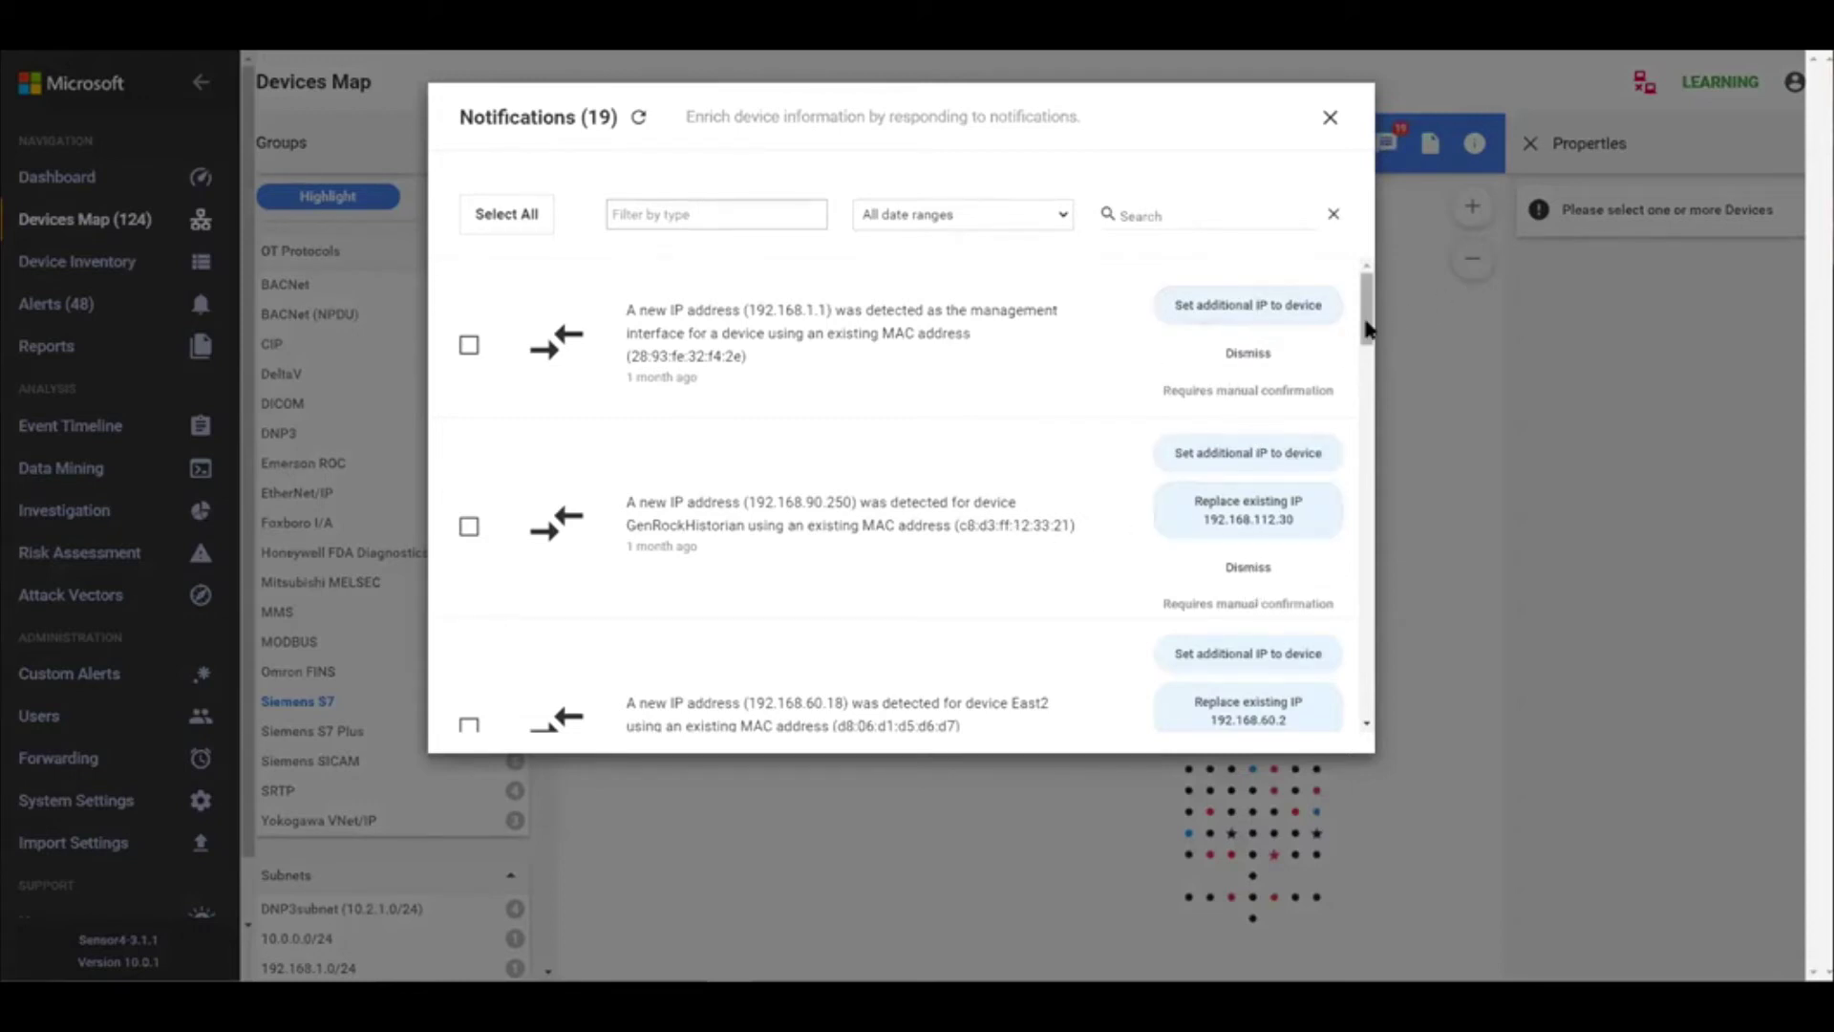
{"action": "left_click_drag", "start_coordinate": [1366, 329], "coordinate": [1366, 442]}
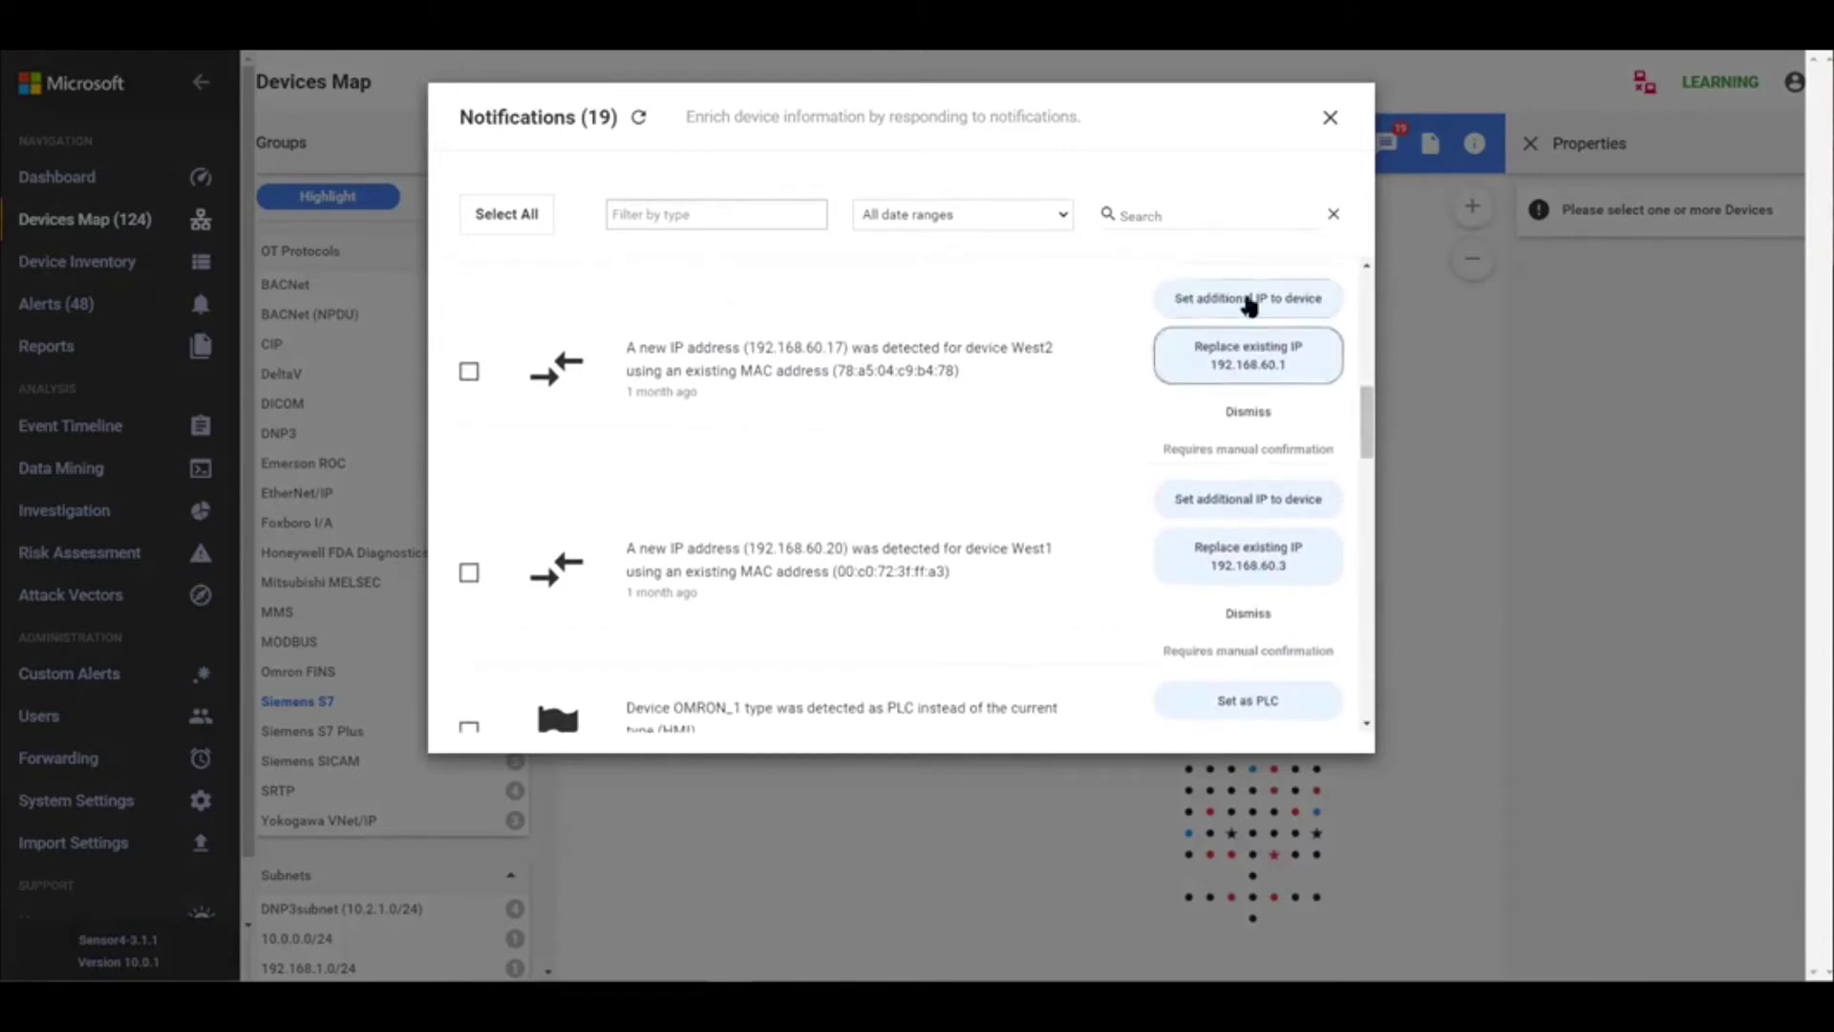
{"action": "left_click_drag", "start_coordinate": [1367, 435], "coordinate": [1368, 481]}
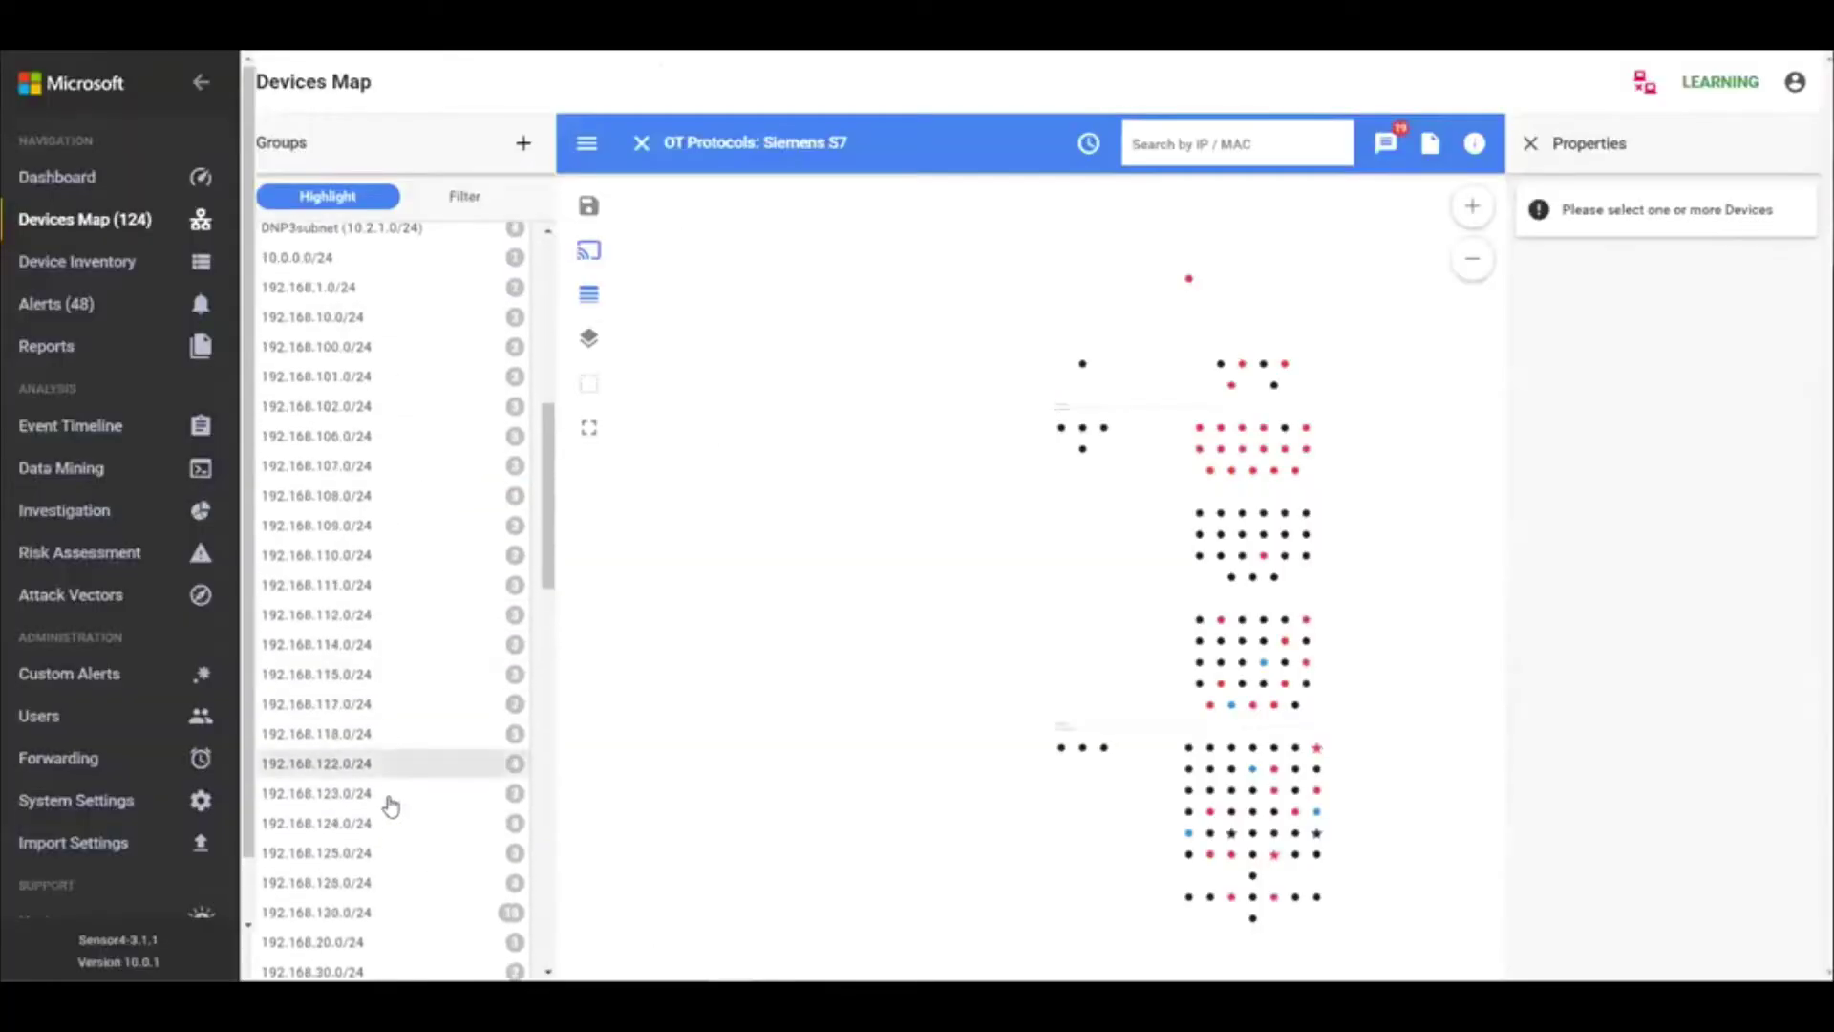
{"action": "scroll", "coordinate": [389, 803], "scroll_direction": "down", "scroll_amount": 3}
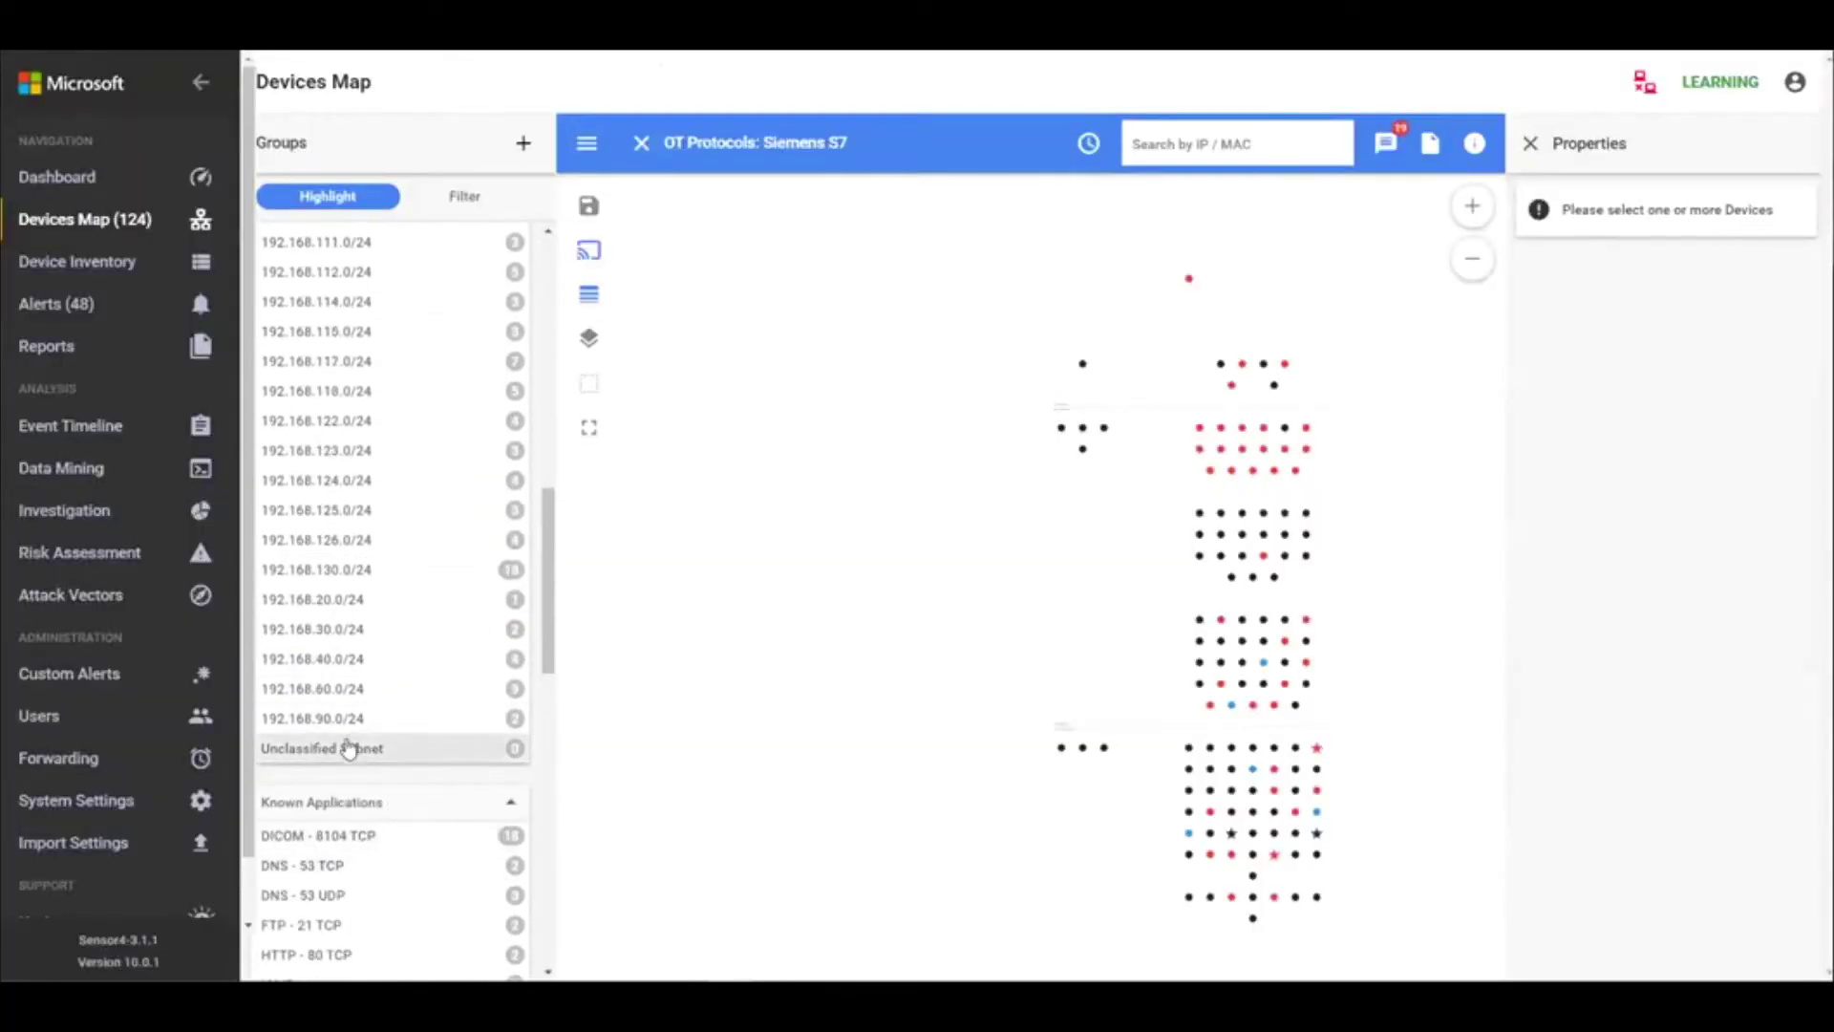
{"action": "scroll", "coordinate": [368, 657], "scroll_direction": "up", "scroll_amount": 3}
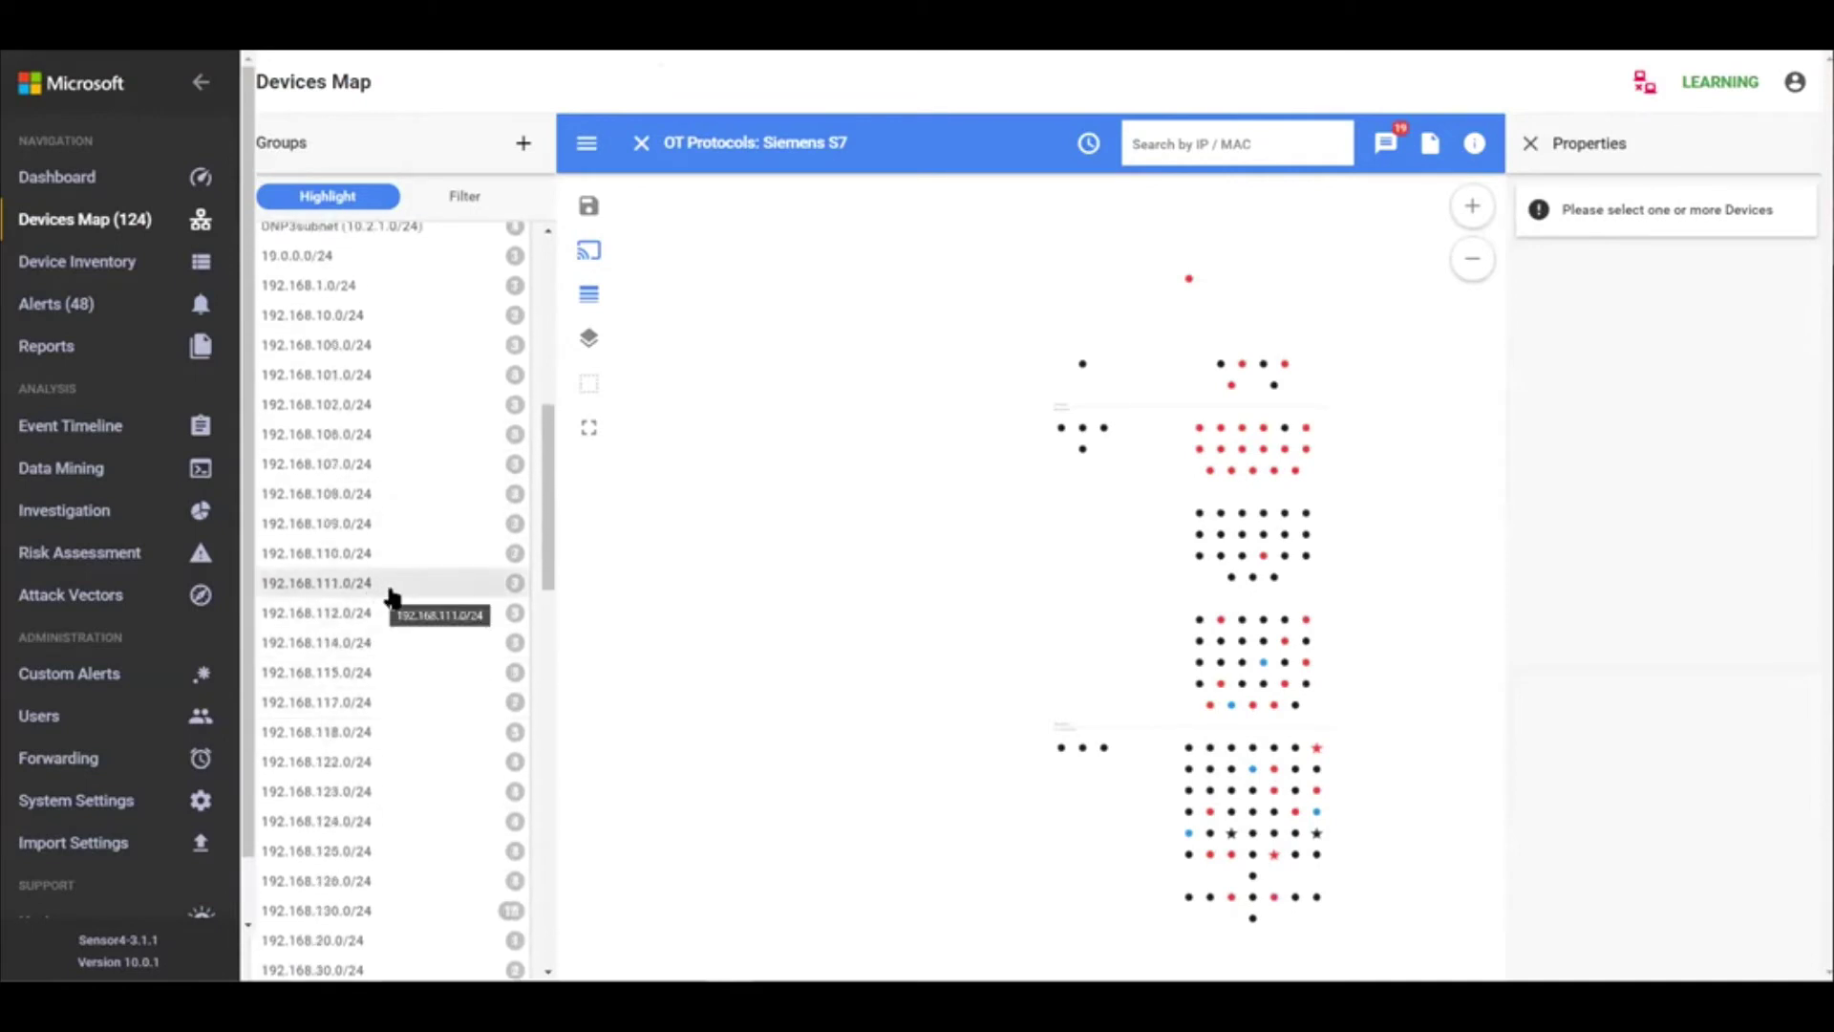
{"action": "scroll", "coordinate": [392, 599], "scroll_direction": "up", "scroll_amount": 1}
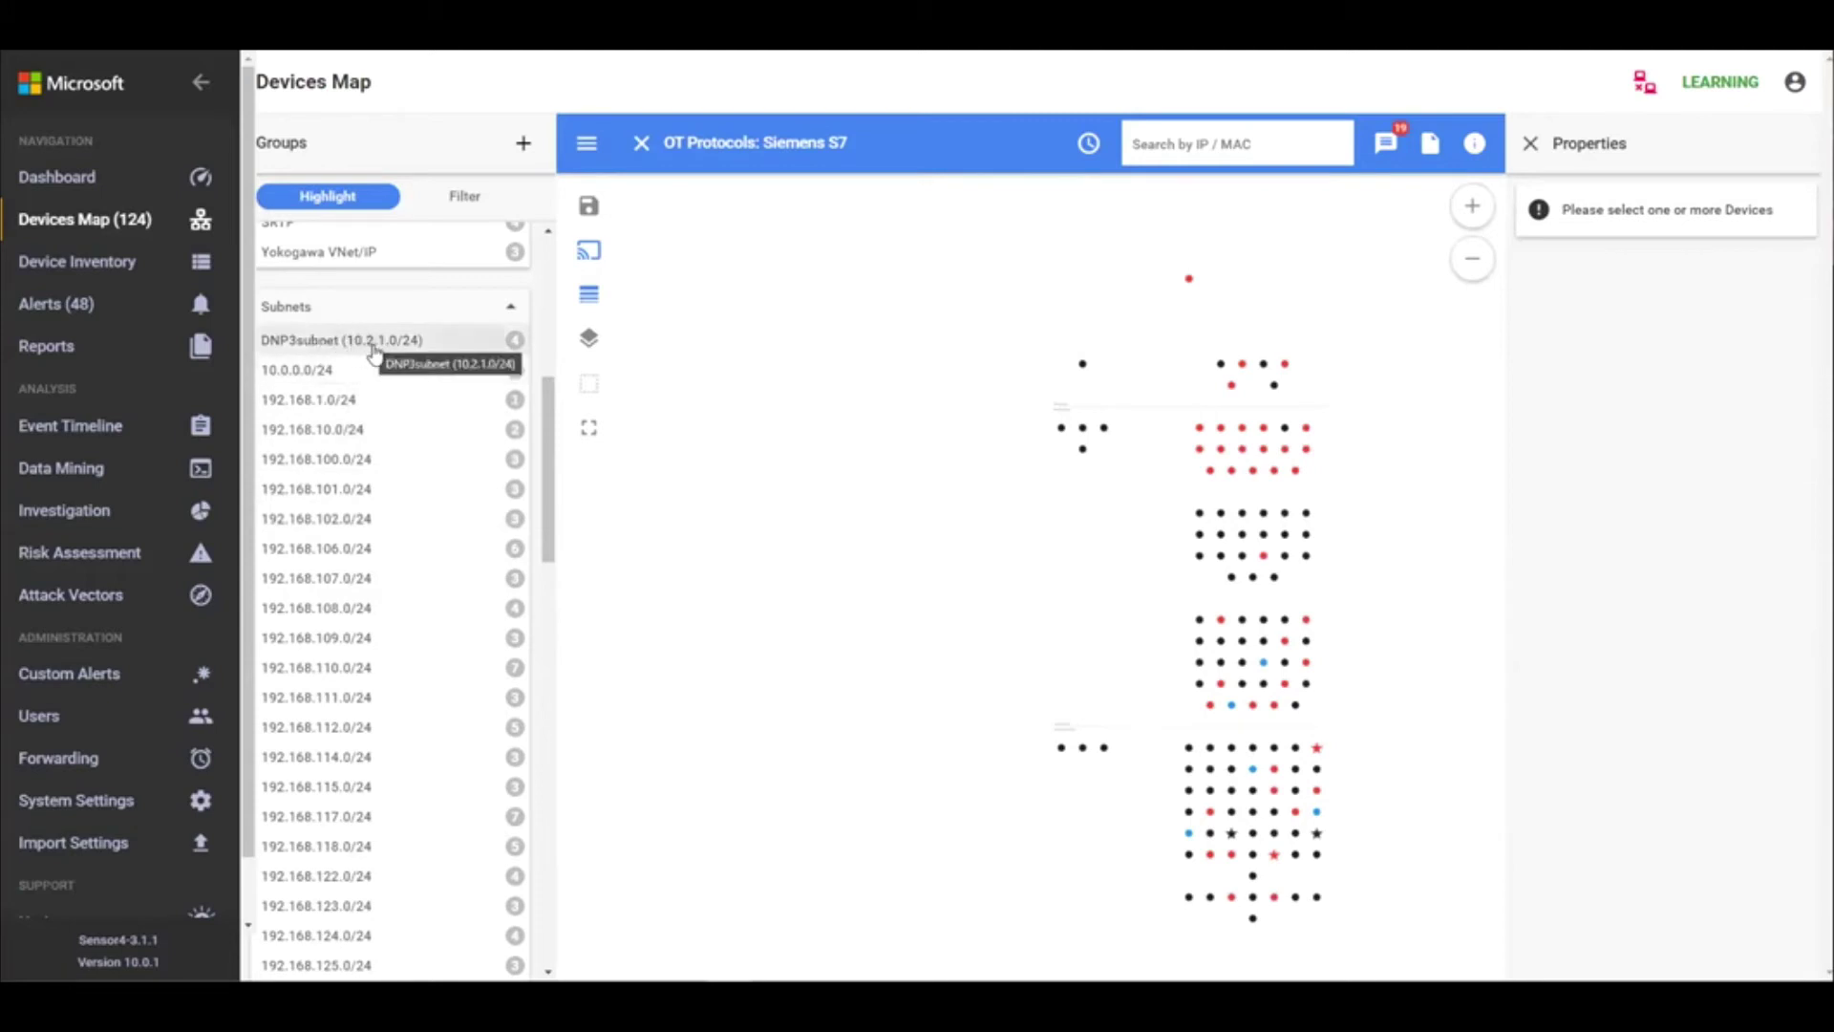
Step: Highlight the four devices of DNP3subnet (10.2.1.0/24) from the Subnets groups
{"action": "left_click", "coordinate": [305, 341]}
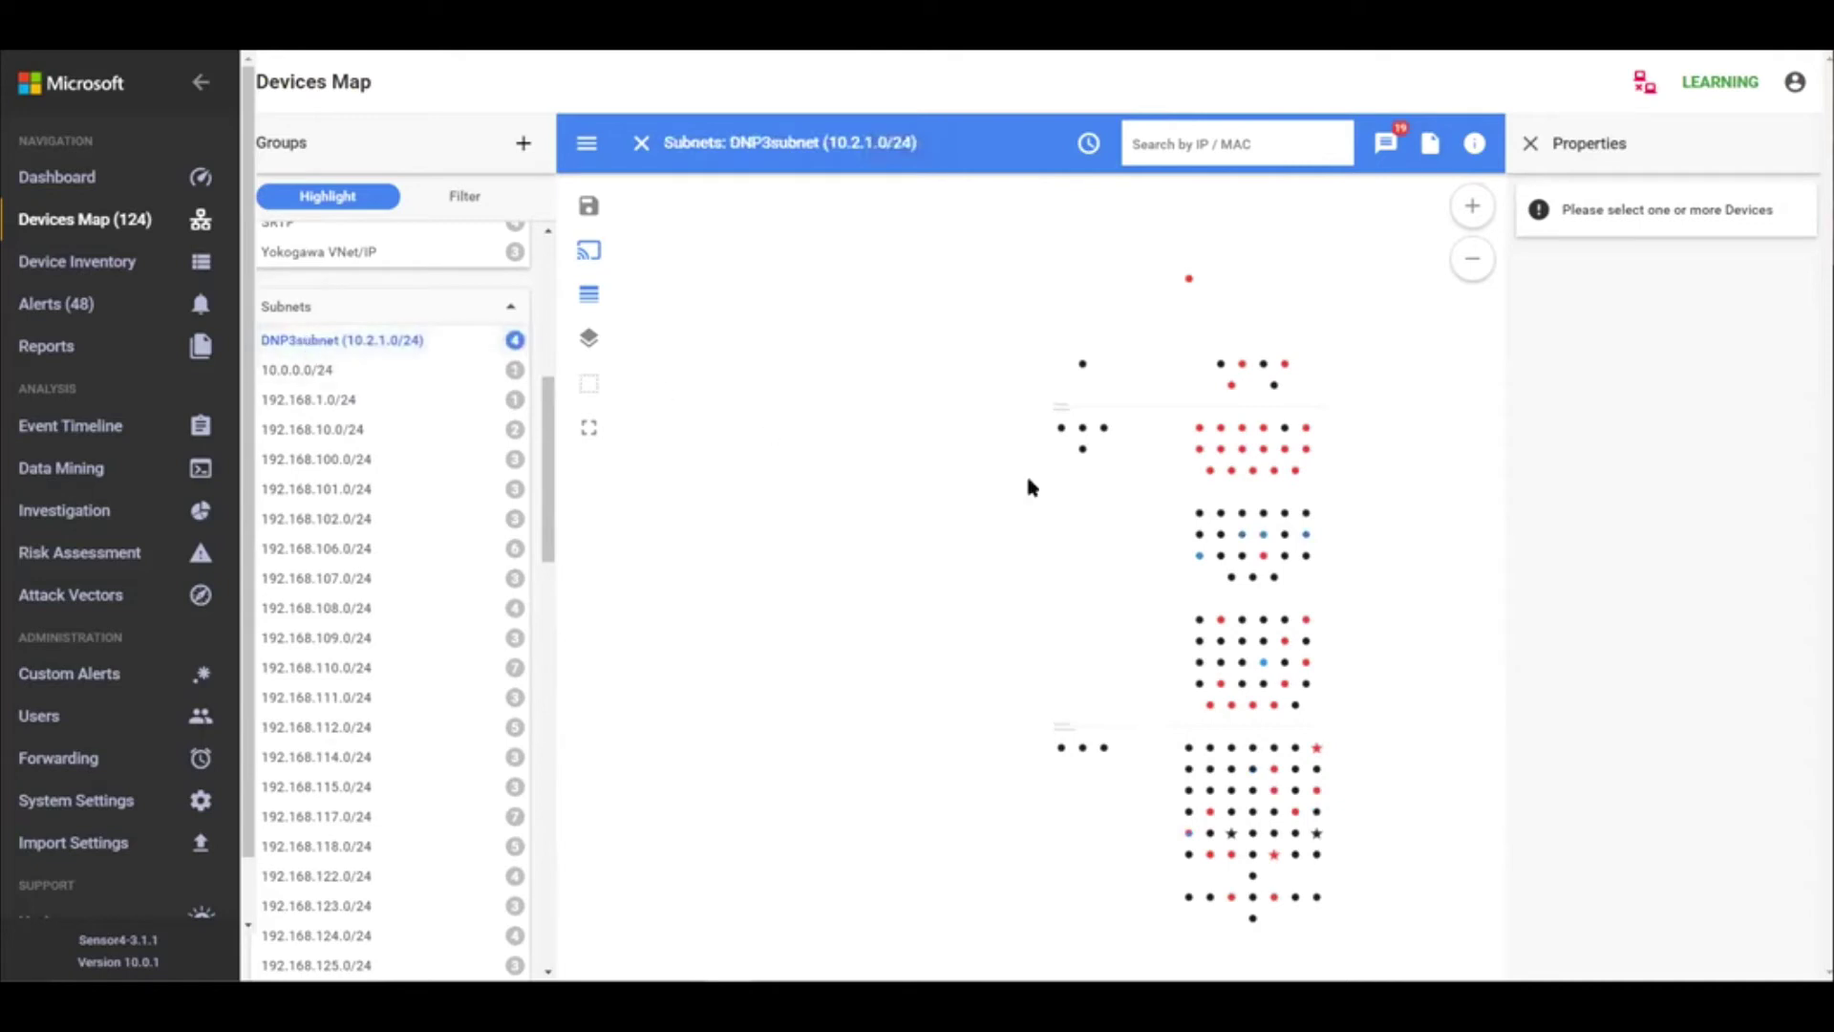
{"action": "scroll", "coordinate": [383, 553], "scroll_direction": "up", "scroll_amount": 3}
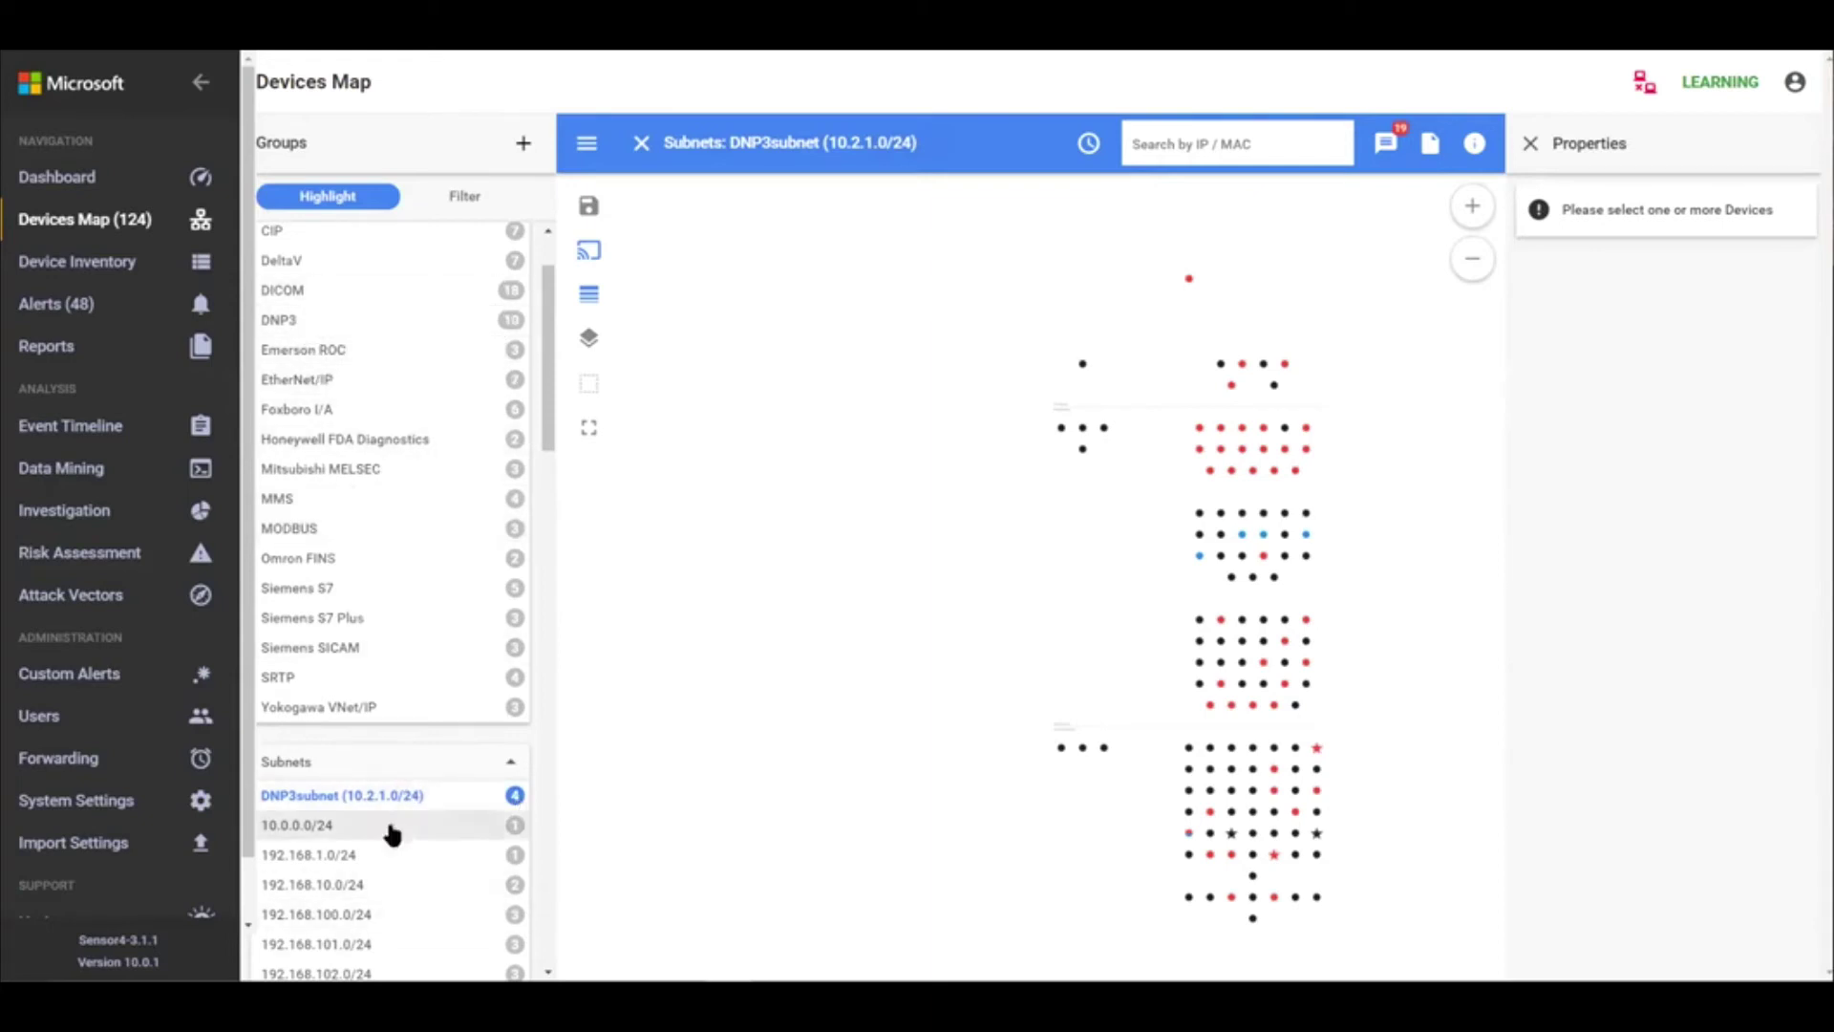
{"action": "scroll", "coordinate": [391, 838], "scroll_direction": "down", "scroll_amount": 5}
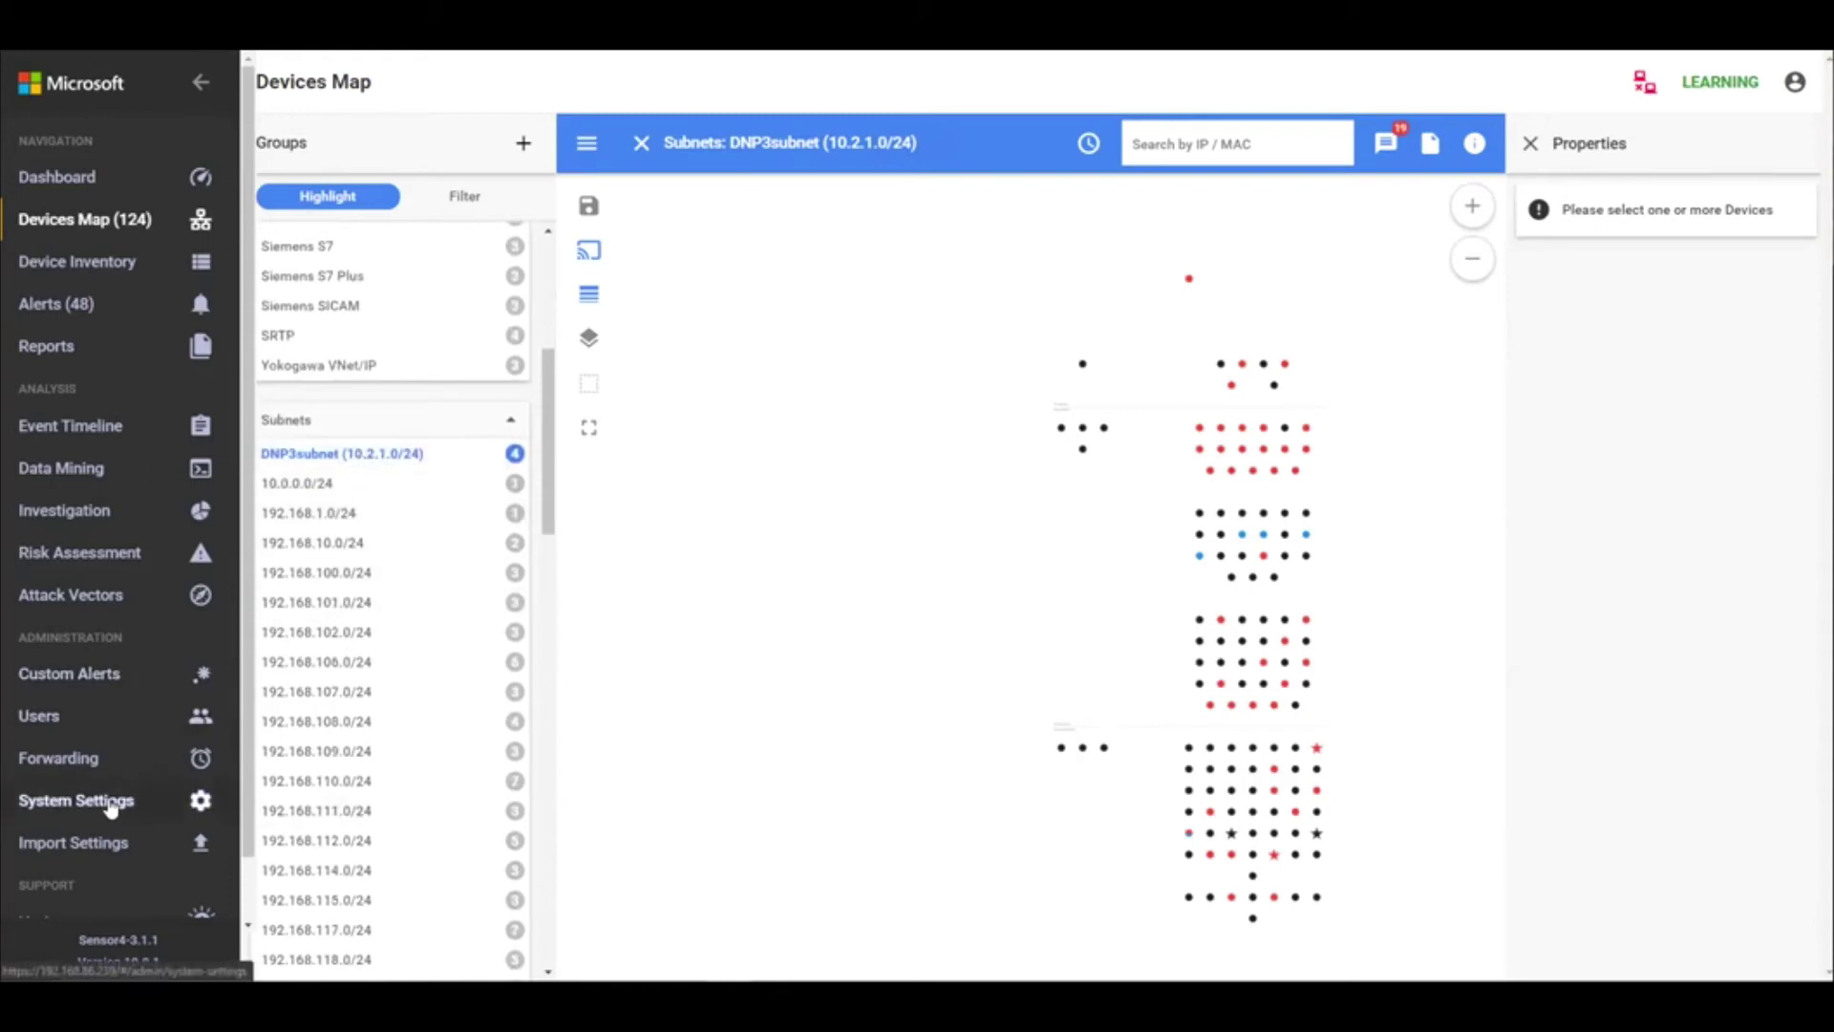
{"action": "left_click", "coordinate": [112, 810]}
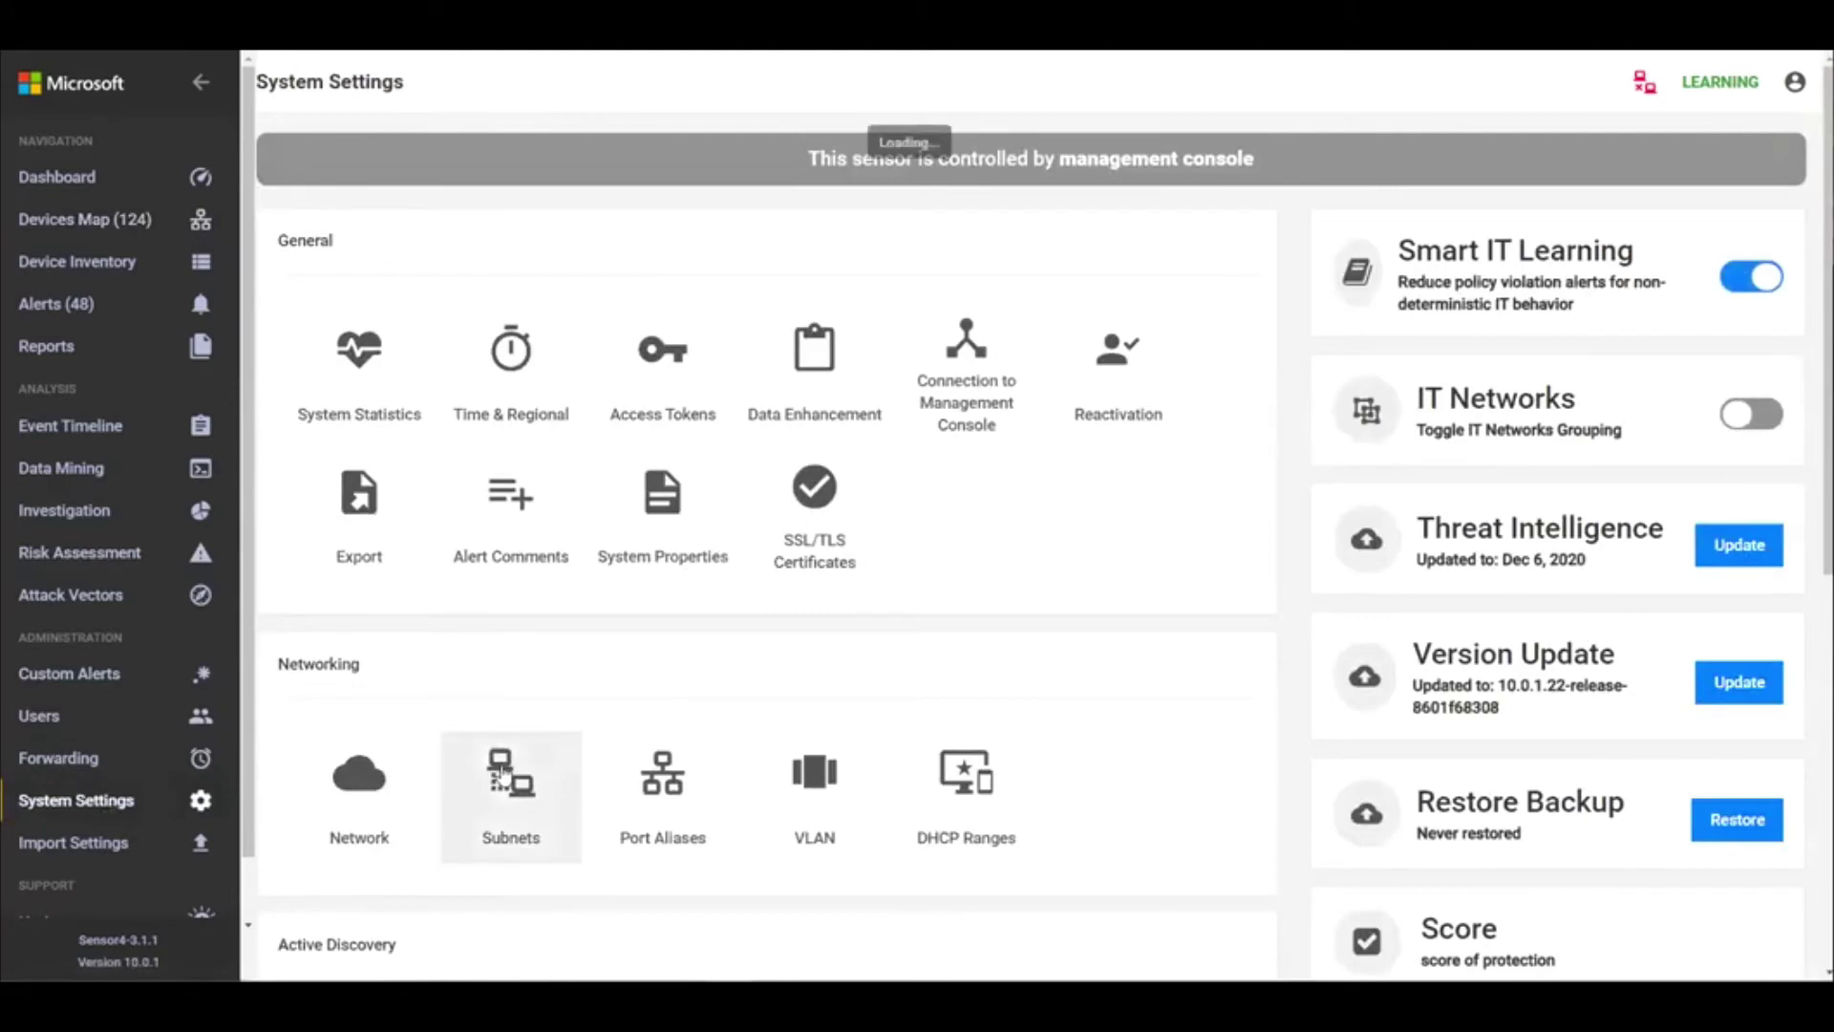
{"action": "left_click", "coordinate": [499, 774]}
{"action": "scroll", "coordinate": [362, 553], "scroll_direction": "down", "scroll_amount": 1}
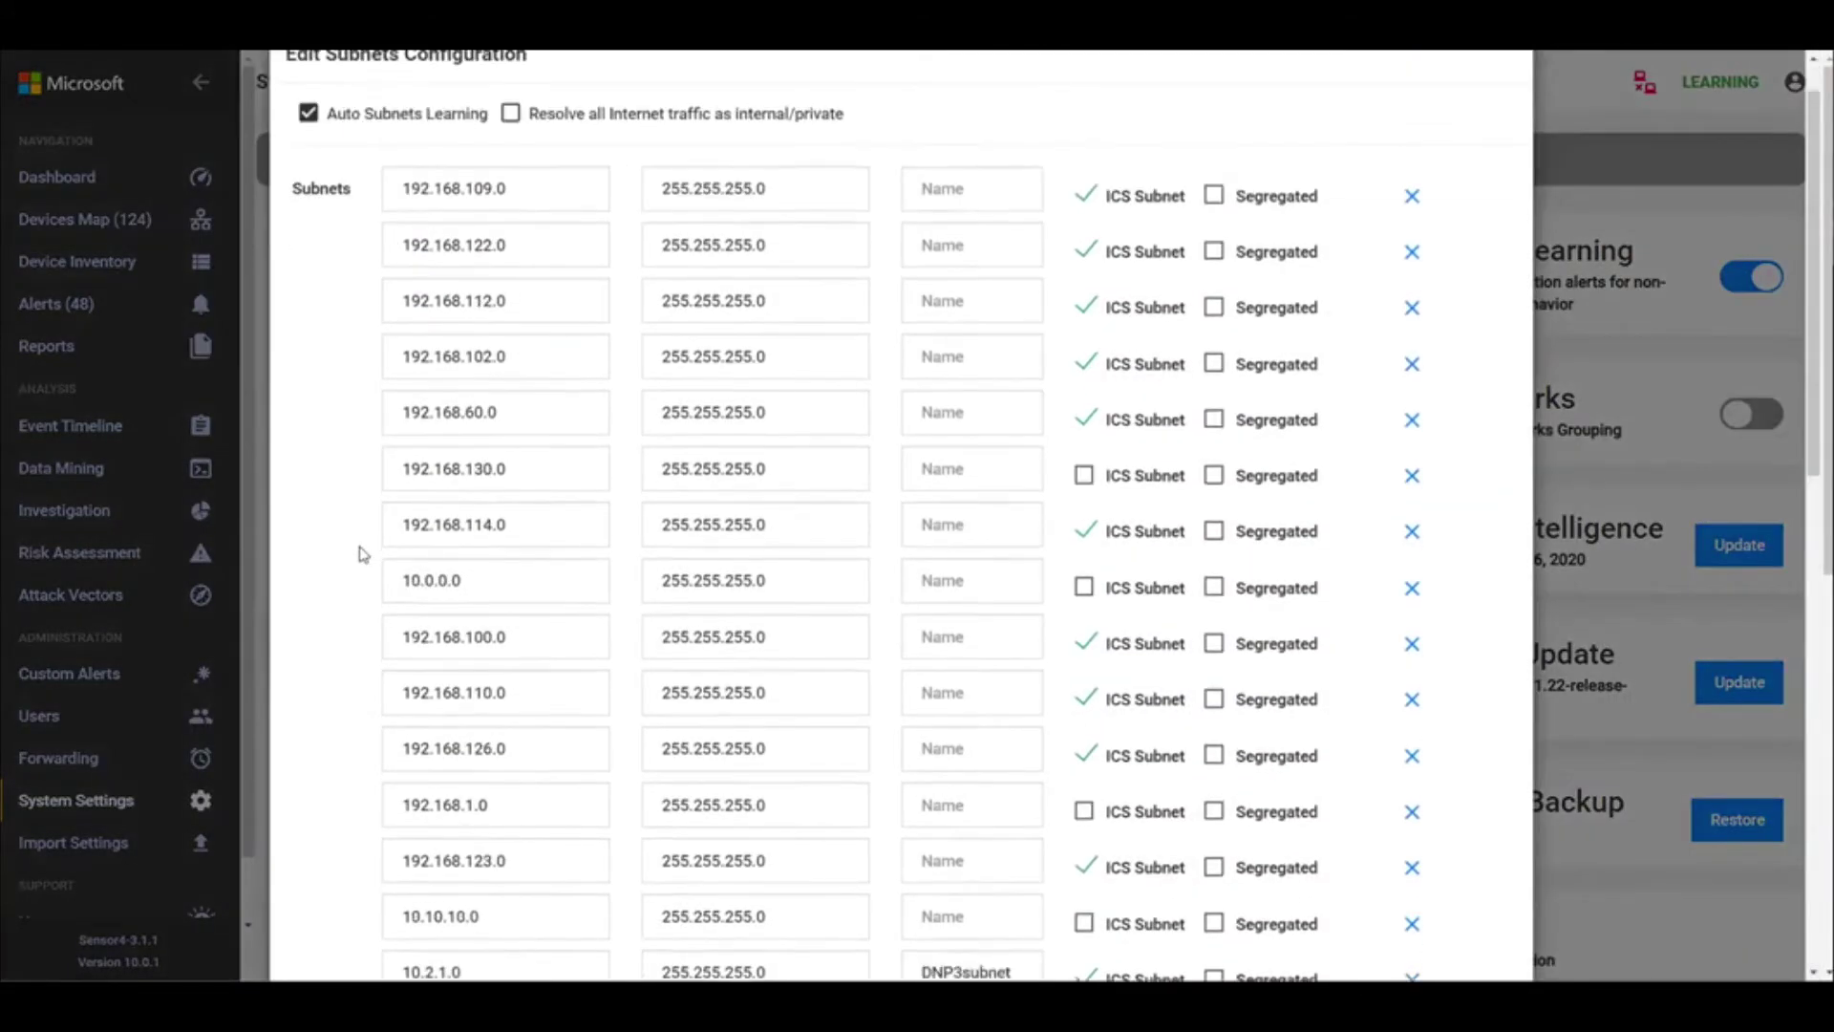
{"action": "scroll", "coordinate": [362, 553], "scroll_direction": "down", "scroll_amount": 3}
{"action": "left_click_drag", "start_coordinate": [462, 615], "coordinate": [404, 603]}
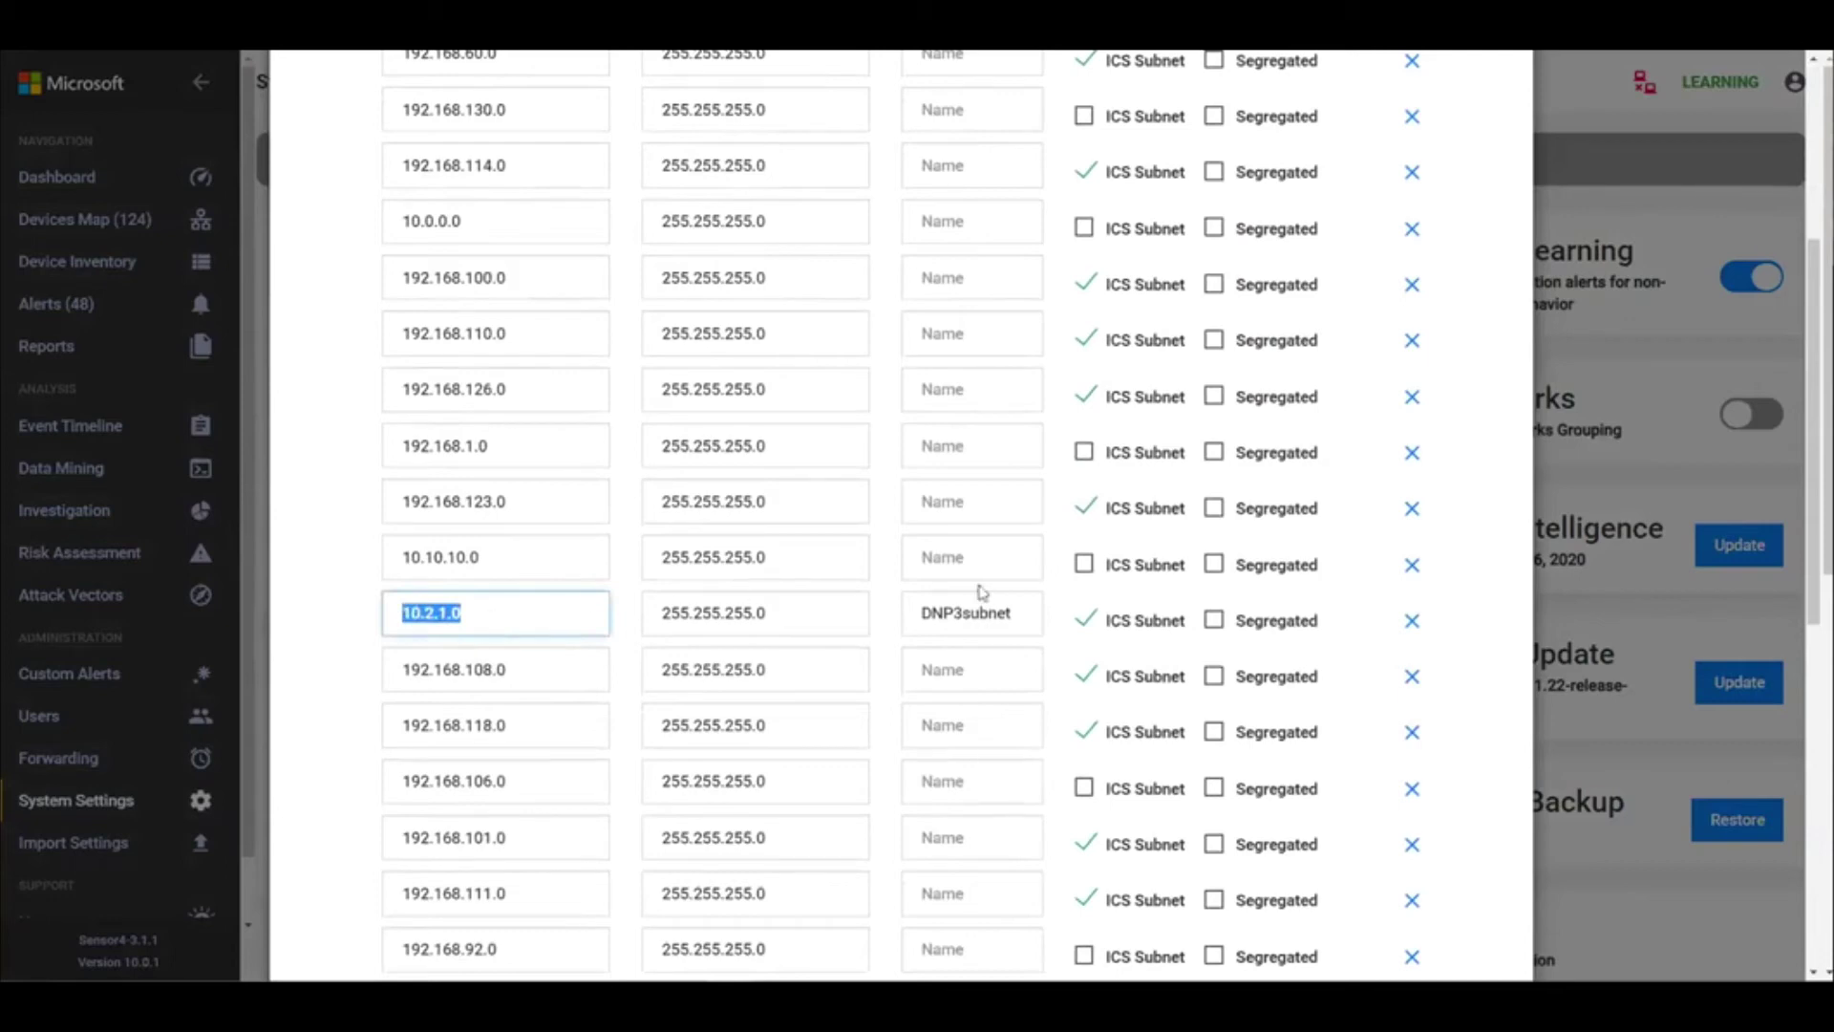
{"action": "double_click", "coordinate": [969, 608]}
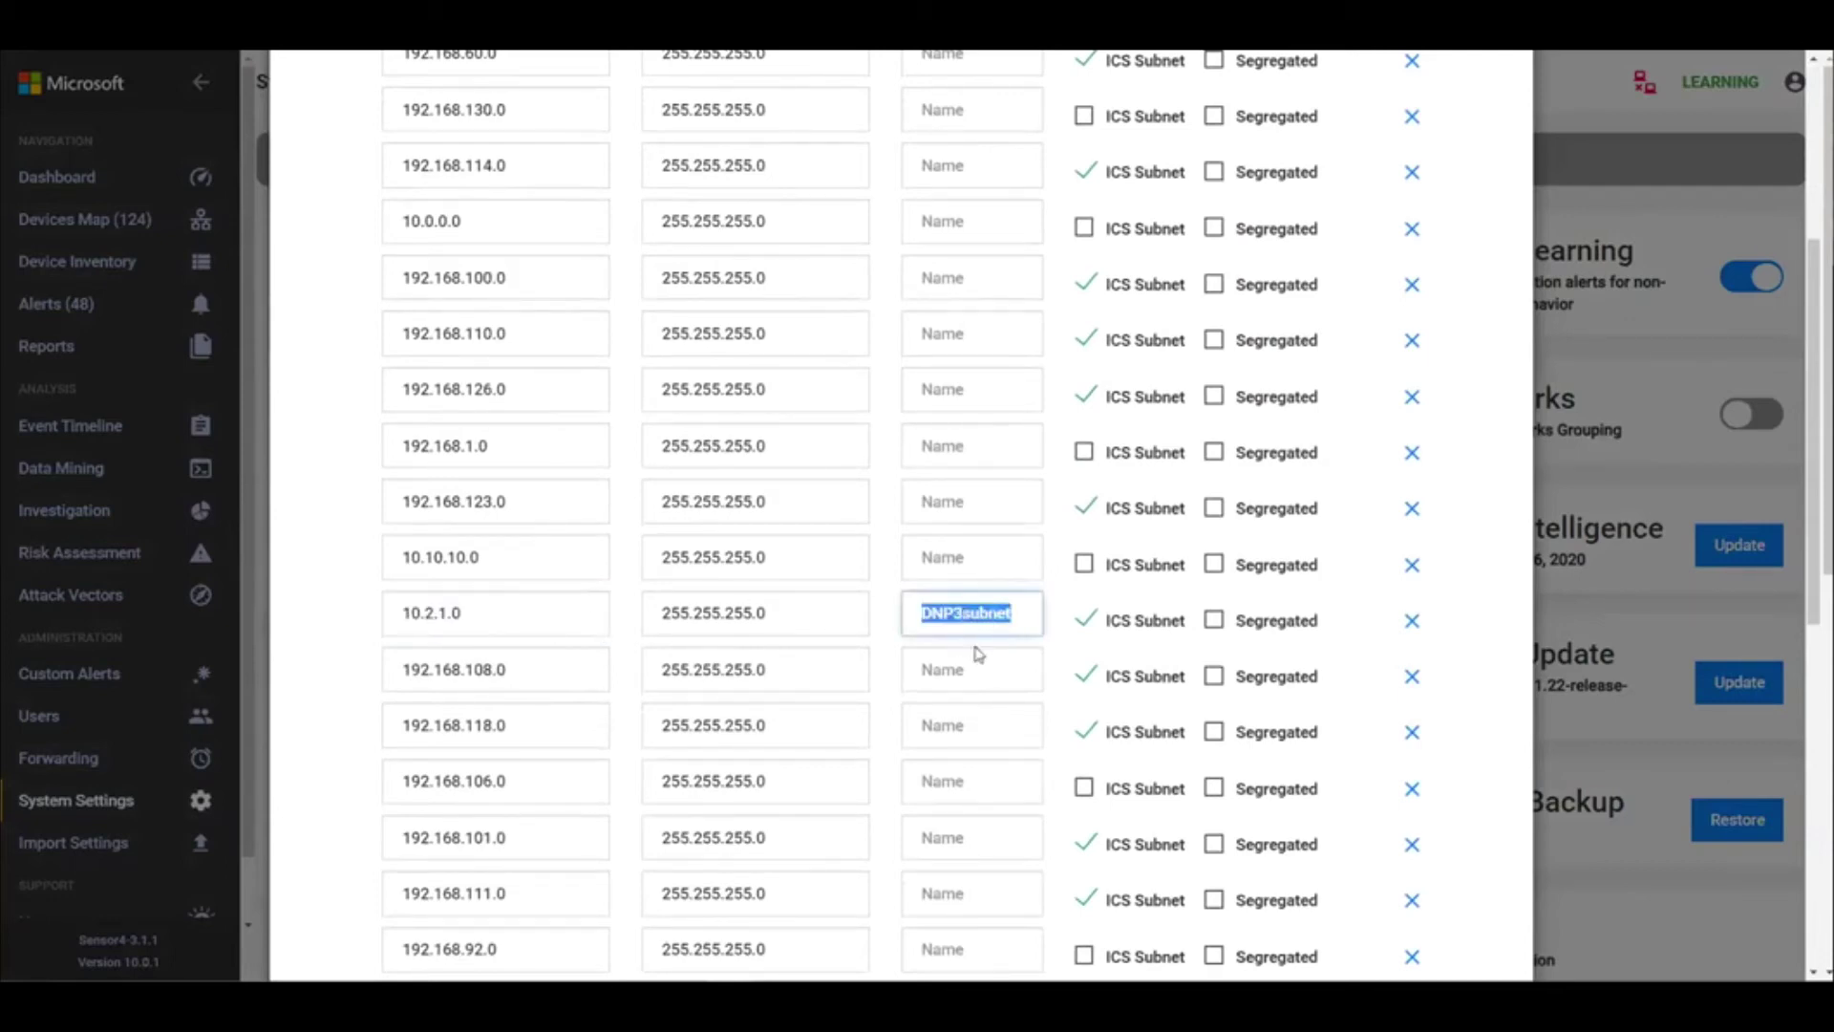
{"action": "scroll", "coordinate": [960, 636], "scroll_direction": "down", "scroll_amount": 10}
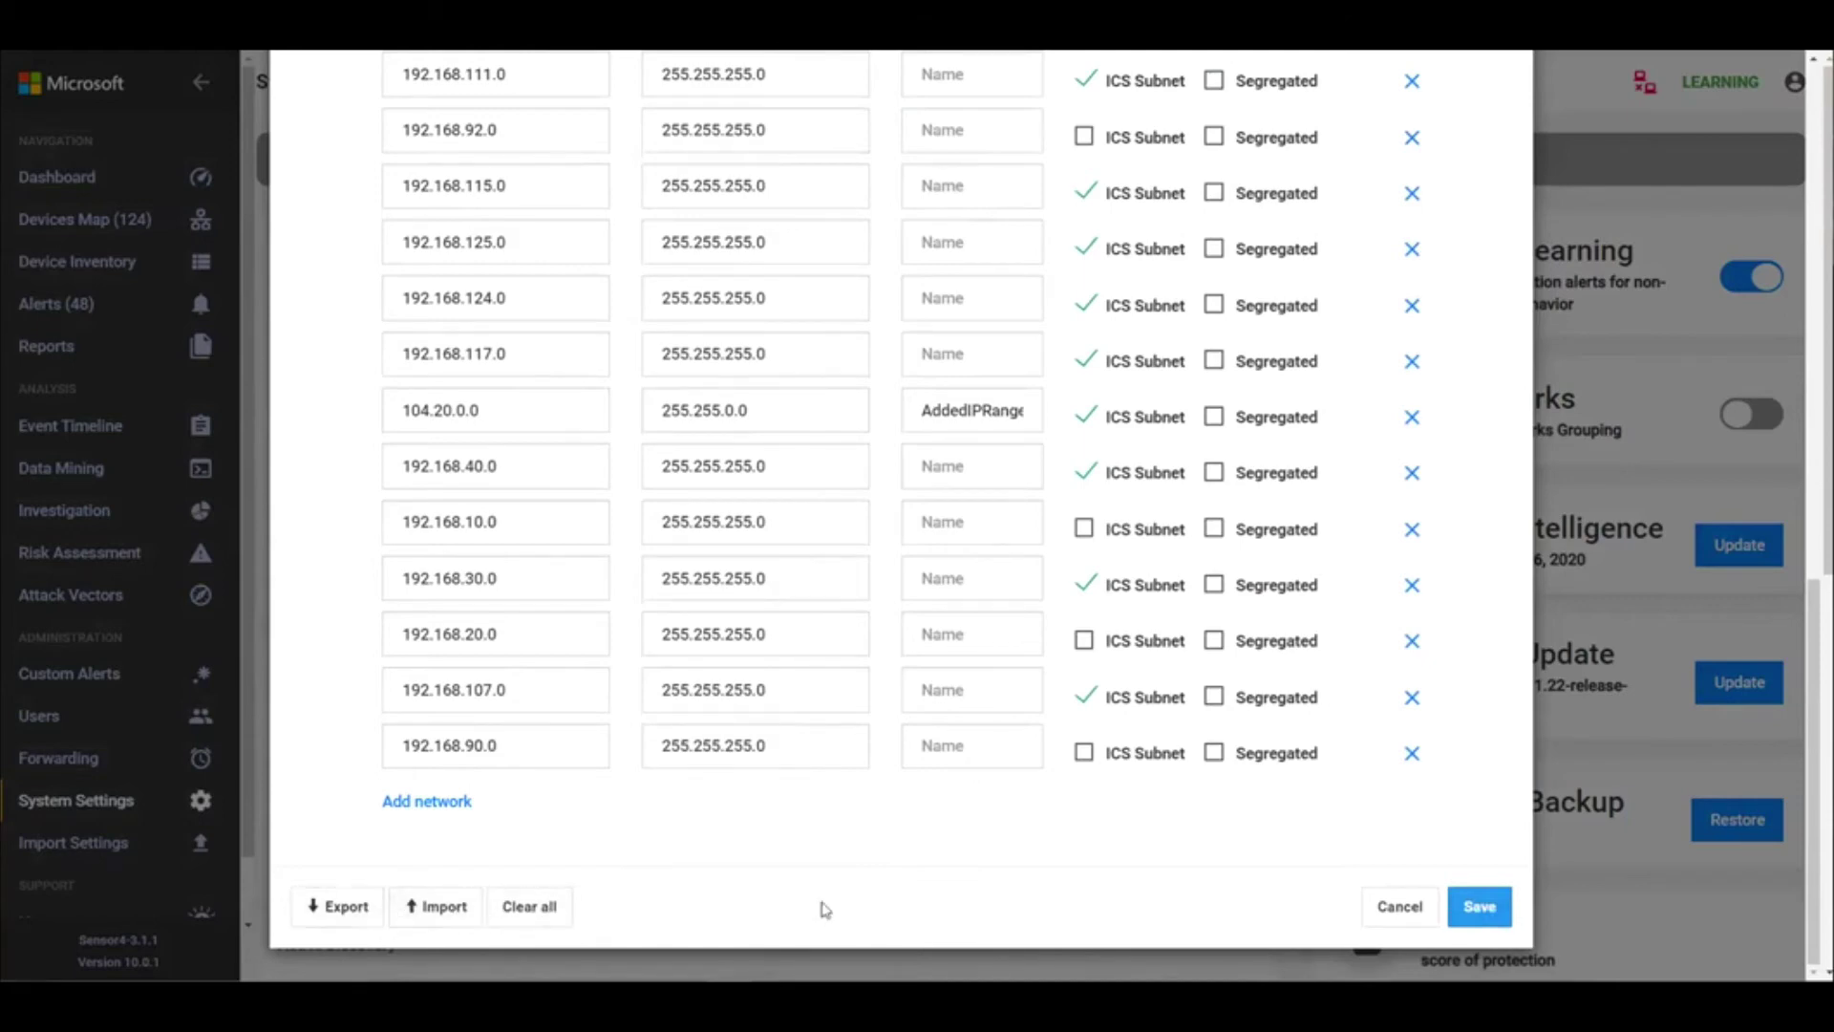
{"action": "left_click", "coordinate": [1399, 907]}
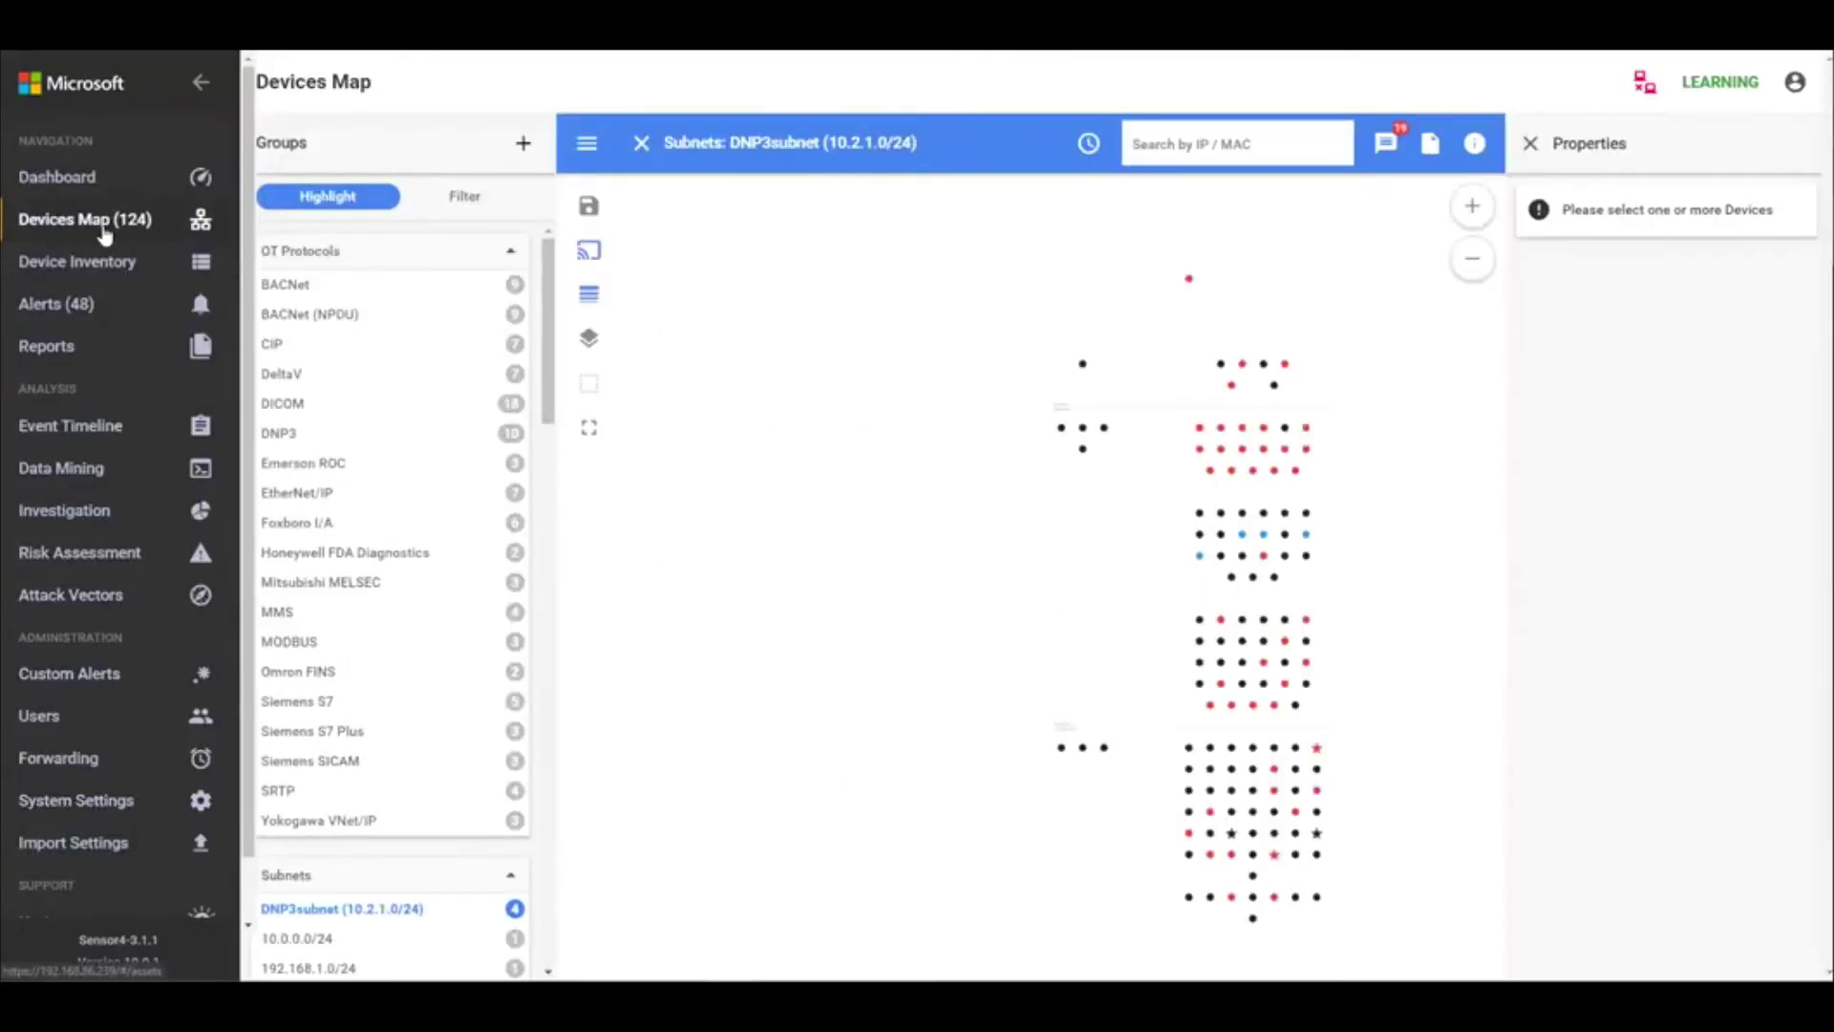
{"action": "scroll", "coordinate": [1276, 852], "scroll_direction": "up", "scroll_amount": 3}
{"action": "scroll", "coordinate": [1271, 841], "scroll_direction": "up", "scroll_amount": 2}
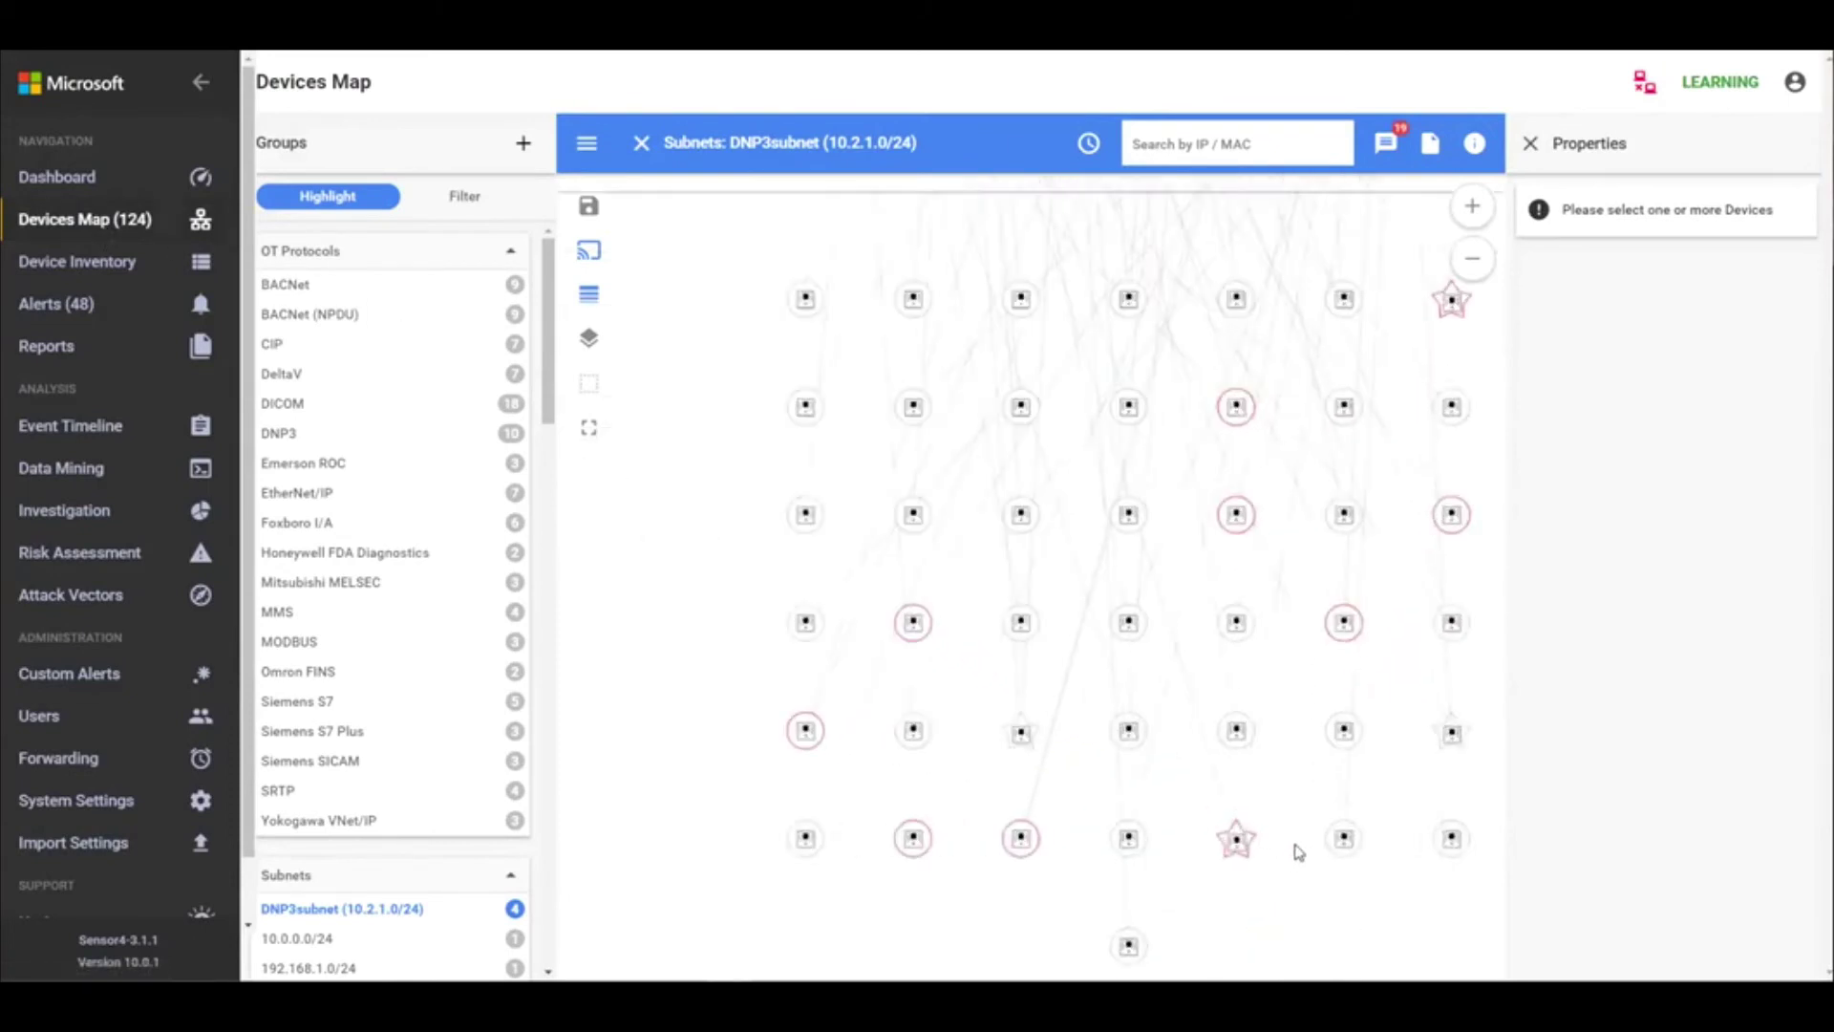
{"action": "scroll", "coordinate": [1271, 847], "scroll_direction": "up", "scroll_amount": 1}
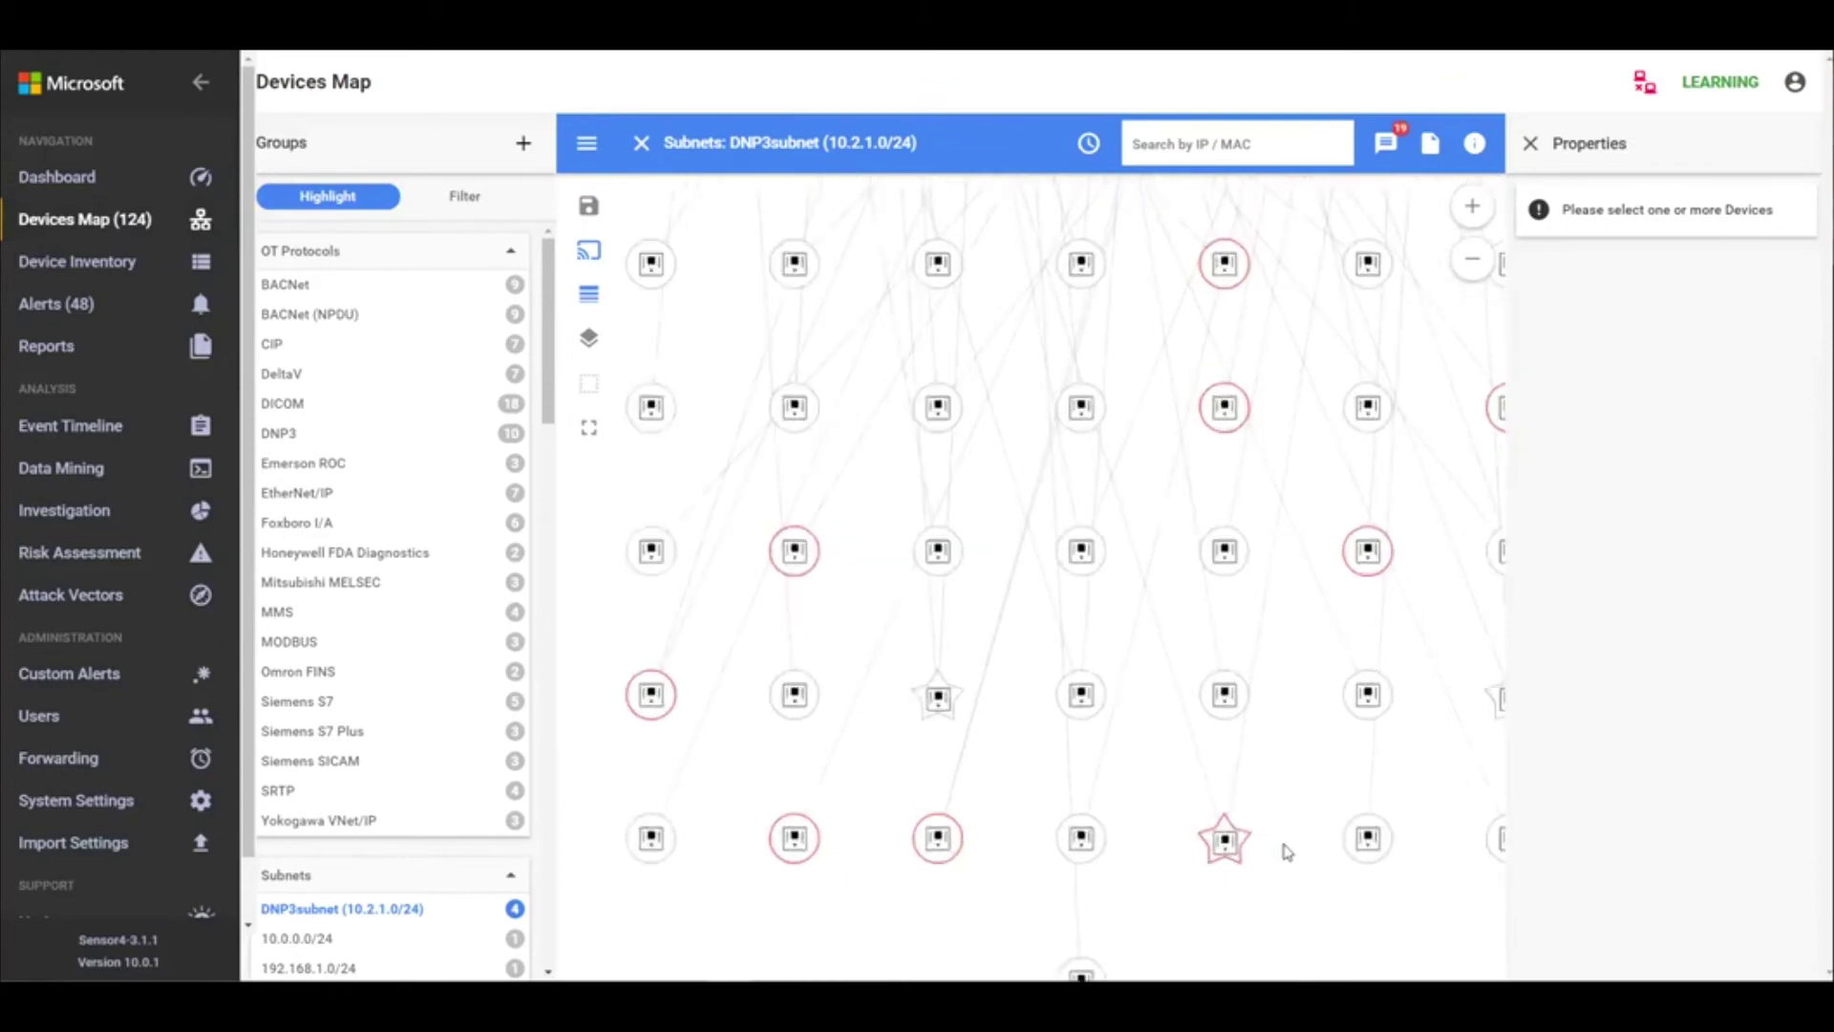
{"action": "scroll", "coordinate": [1286, 850], "scroll_direction": "up", "scroll_amount": 1}
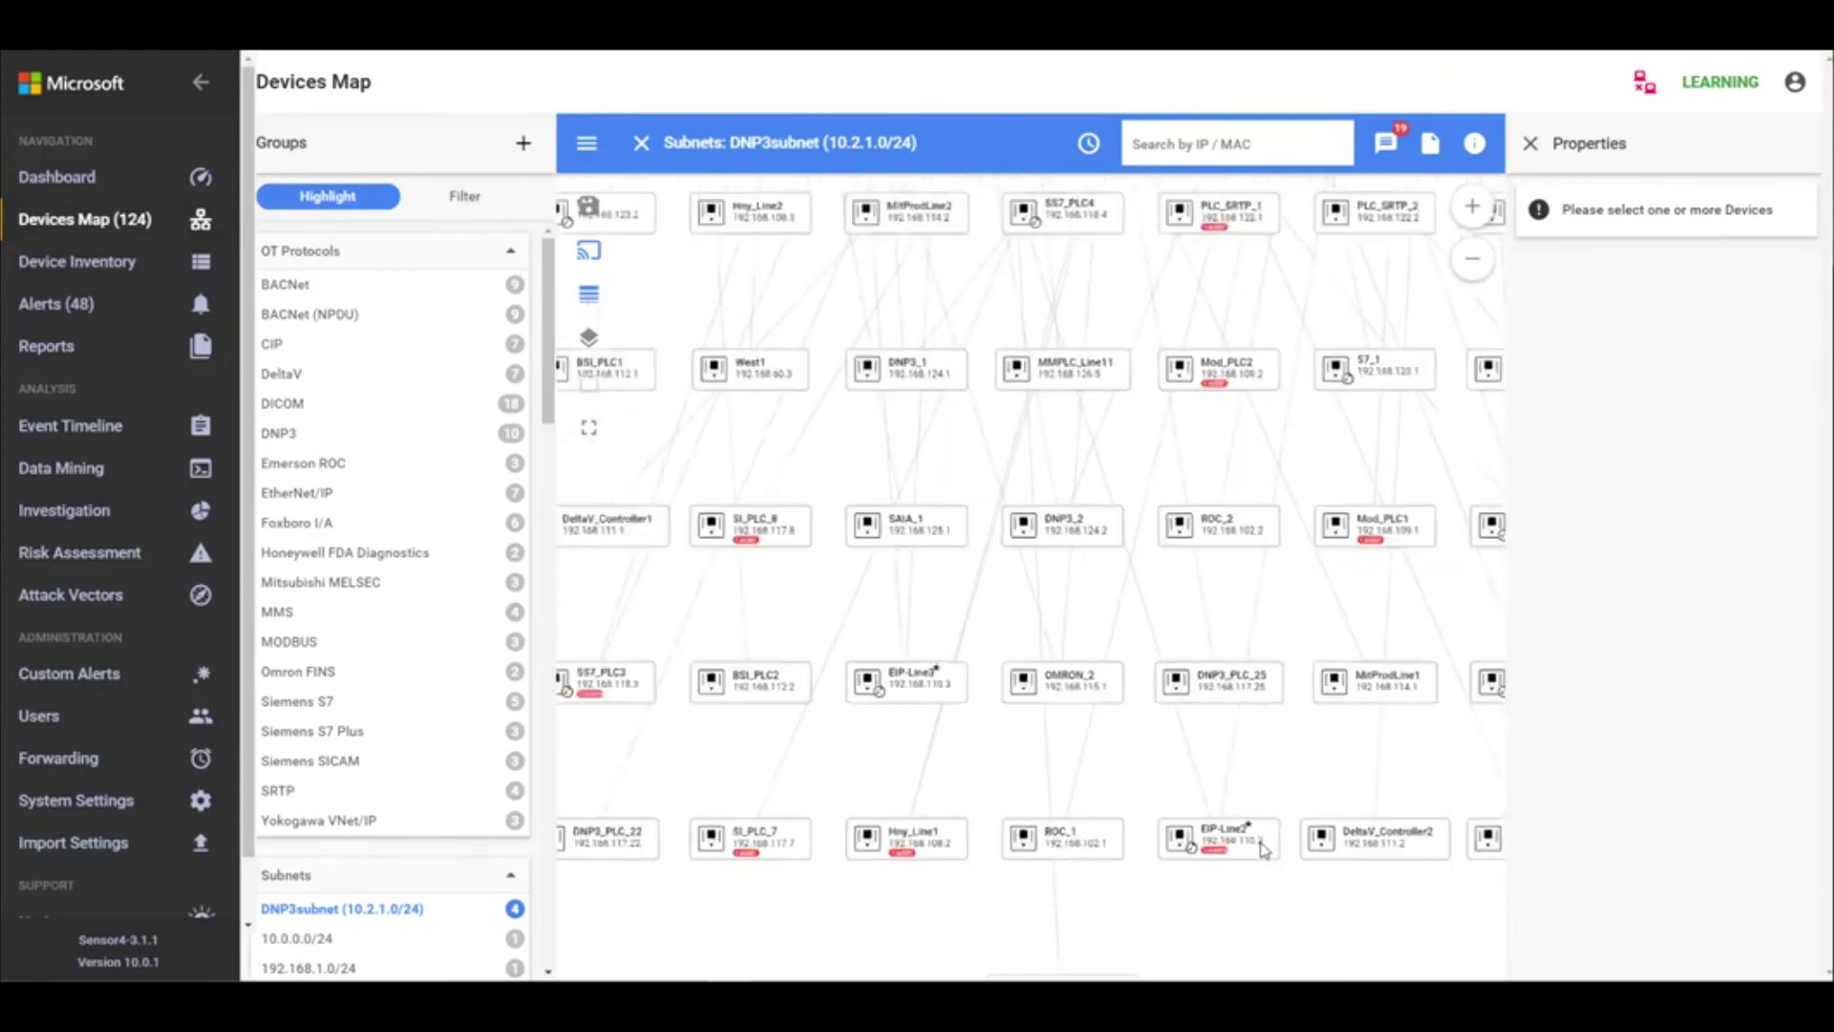
{"action": "scroll", "coordinate": [1244, 850], "scroll_direction": "down", "scroll_amount": 1}
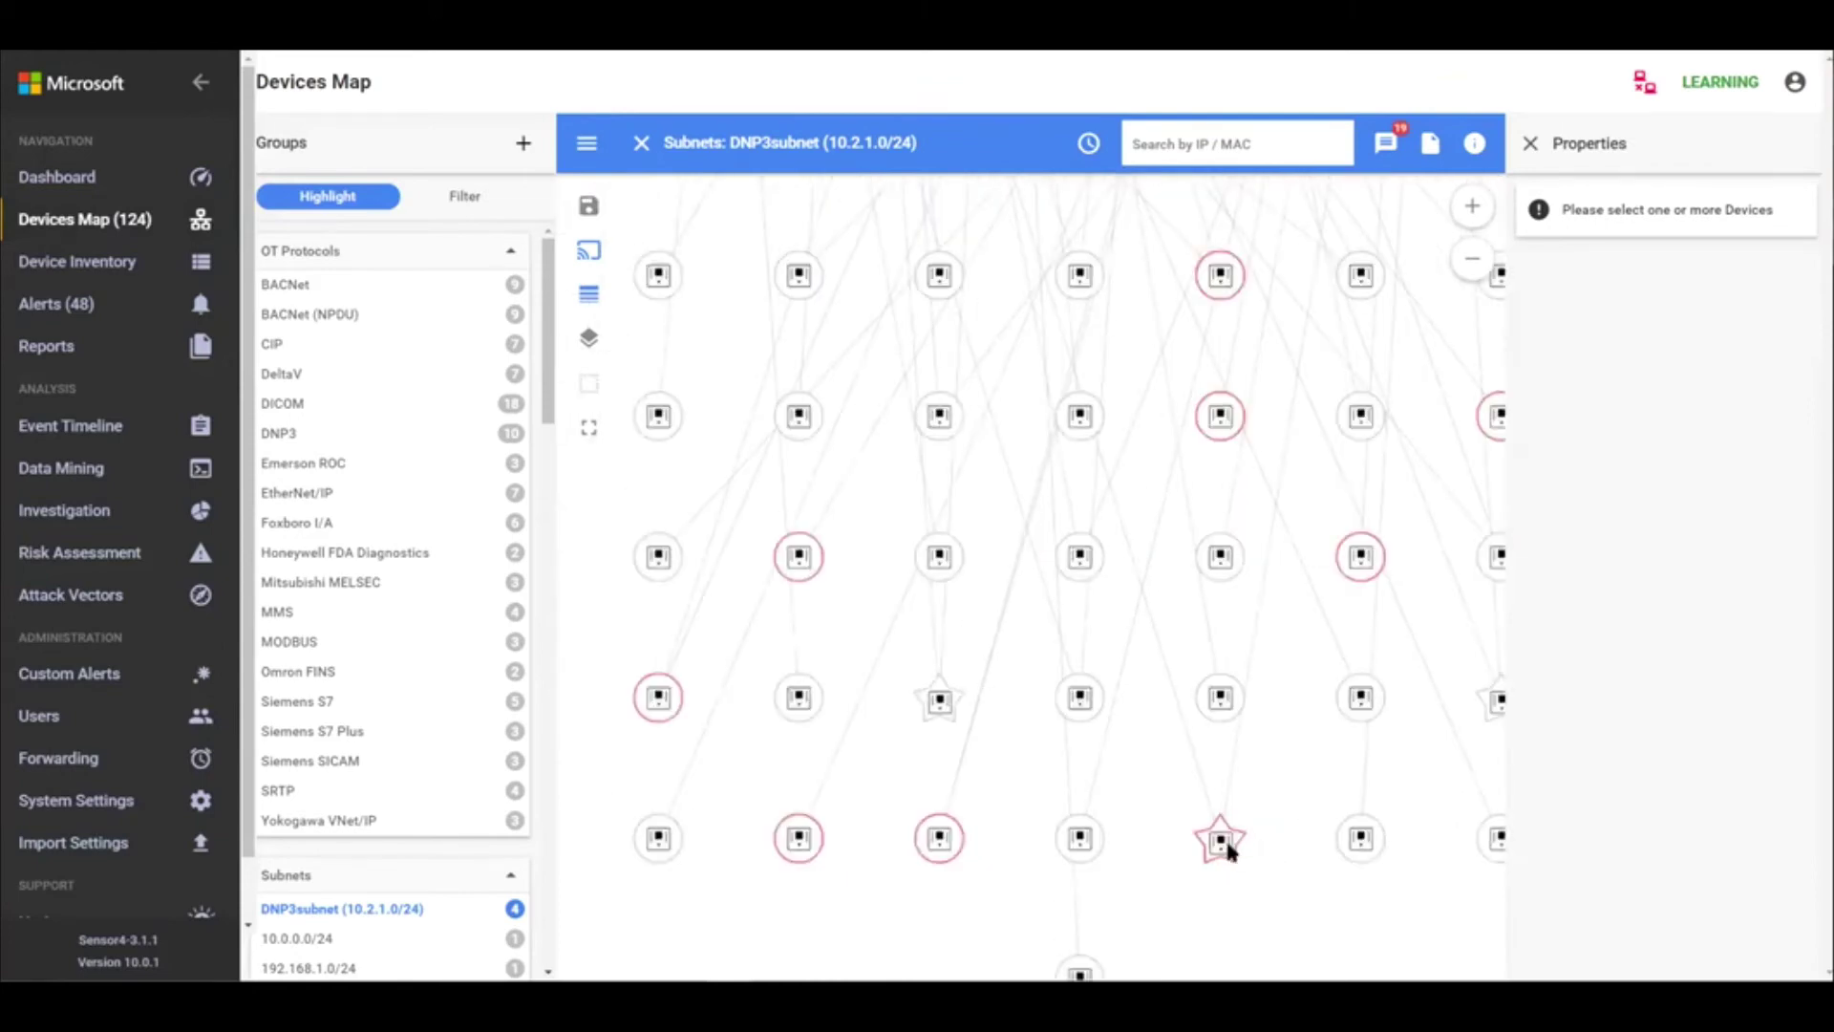
Step: Check the EIP-Line2 and ROC_1 context menus, ending on EIP-Line2's properties and two alerts
{"action": "left_click", "coordinate": [1222, 843]}
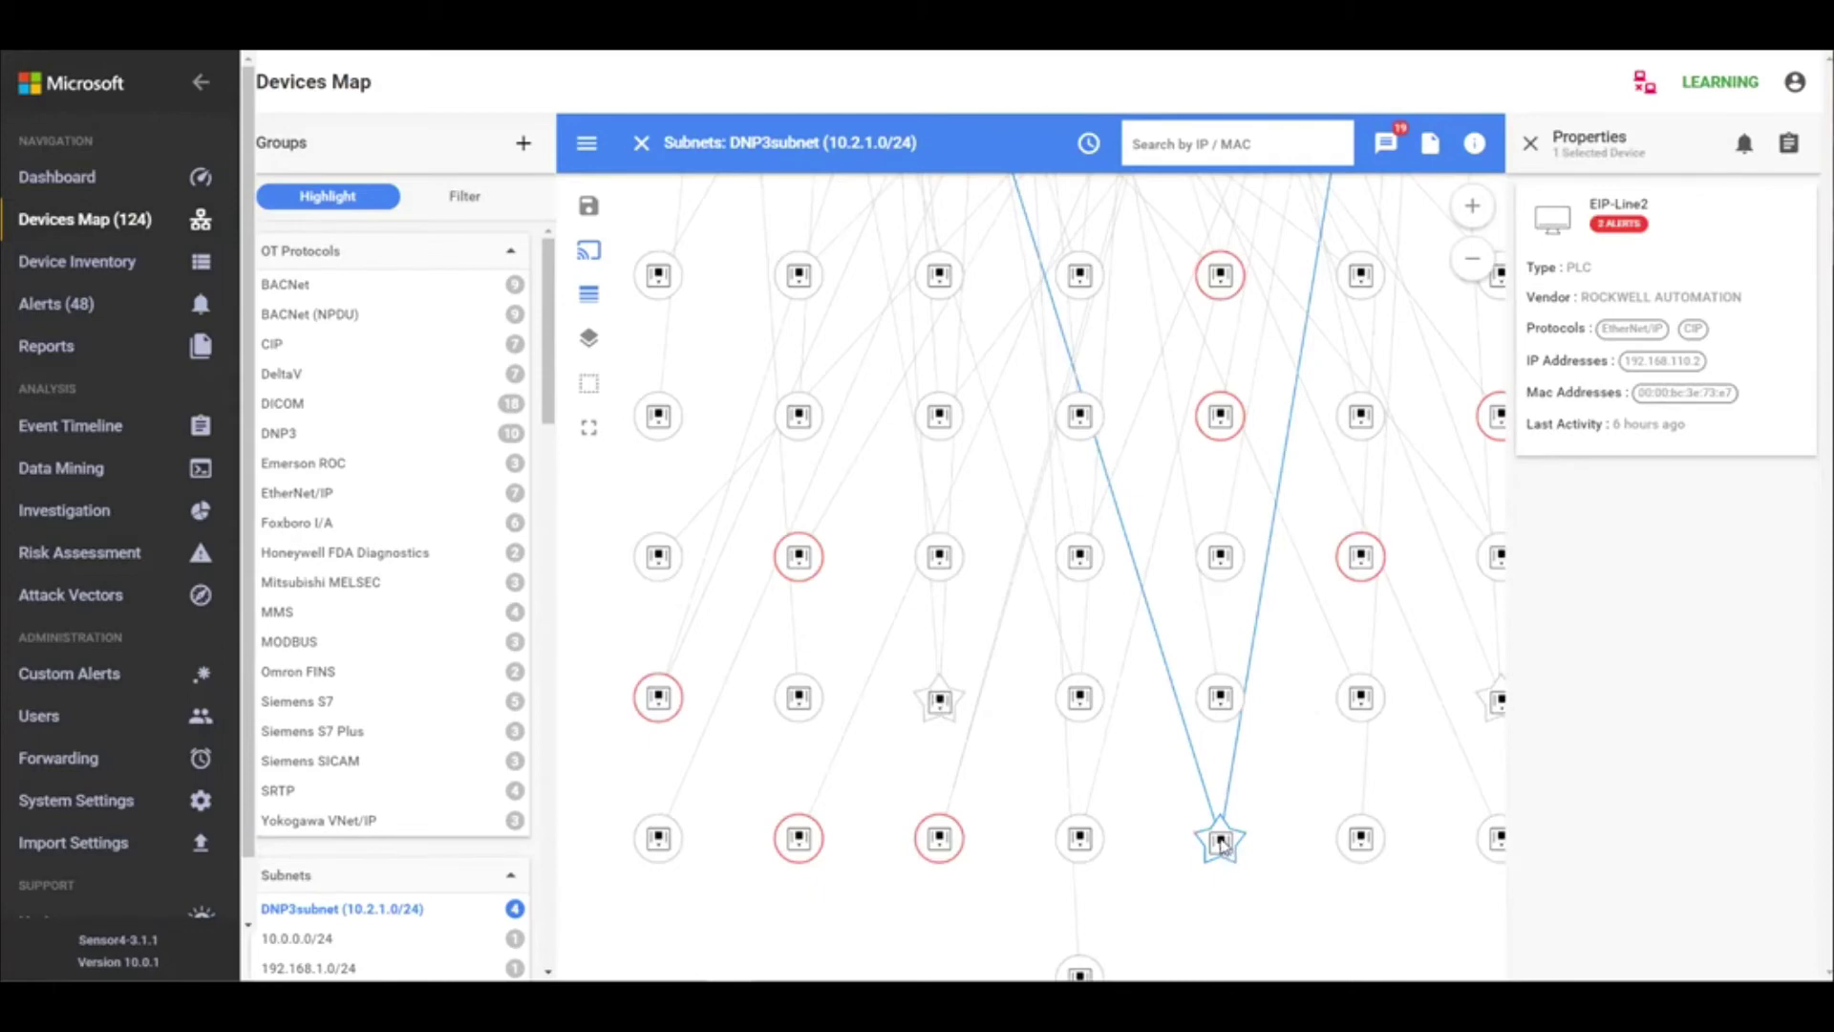
{"action": "right_click", "coordinate": [1220, 844]}
{"action": "left_click", "coordinate": [1080, 840]}
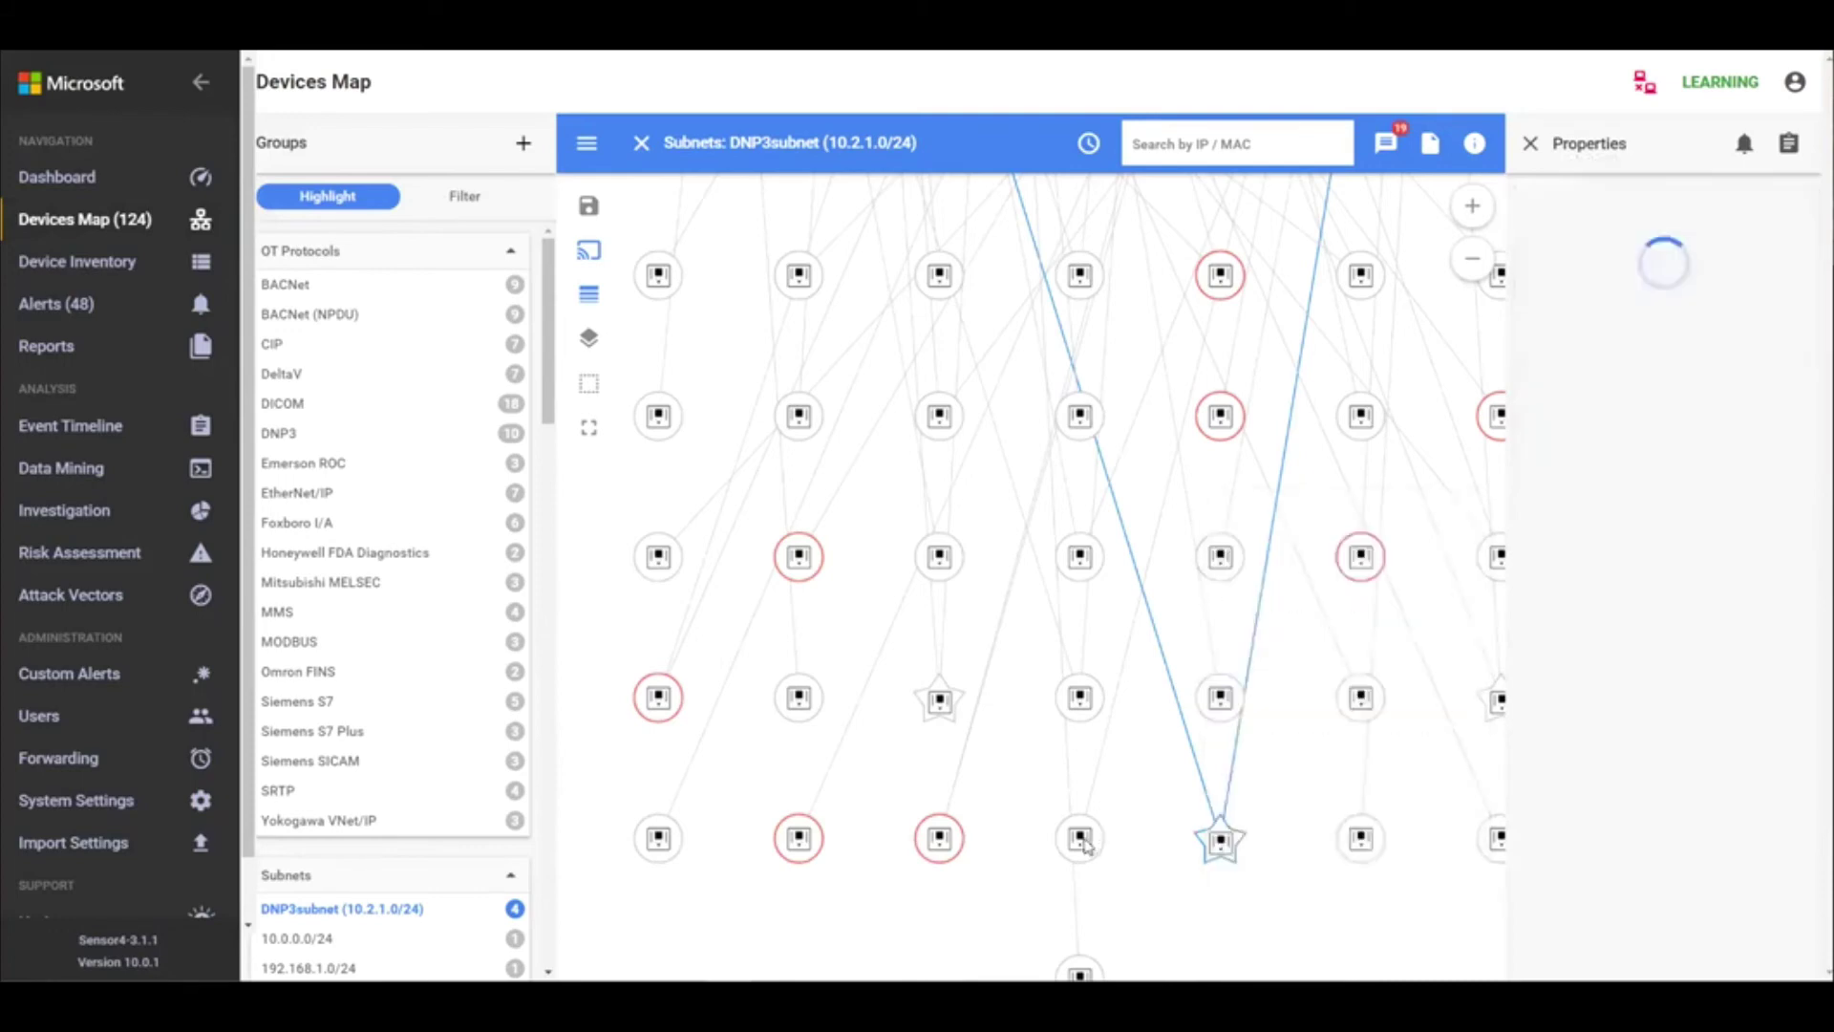
{"action": "right_click", "coordinate": [1084, 843]}
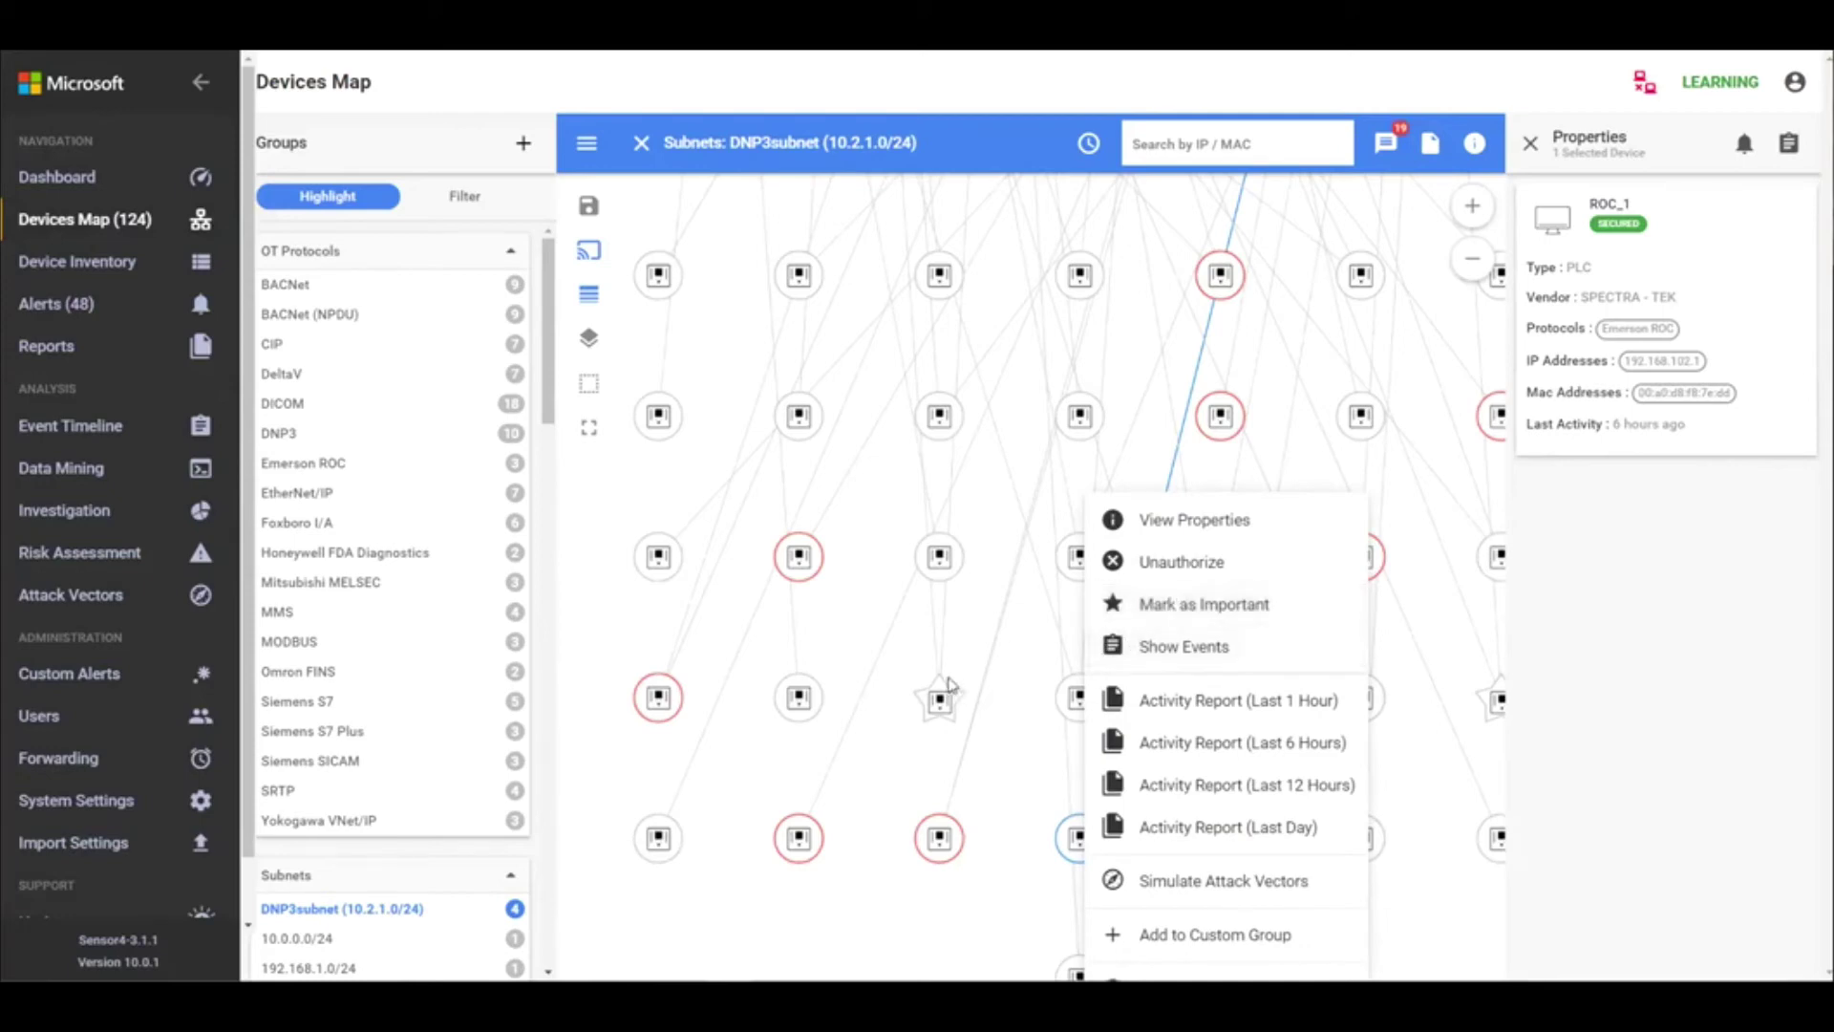
{"action": "left_click", "coordinate": [1002, 750]}
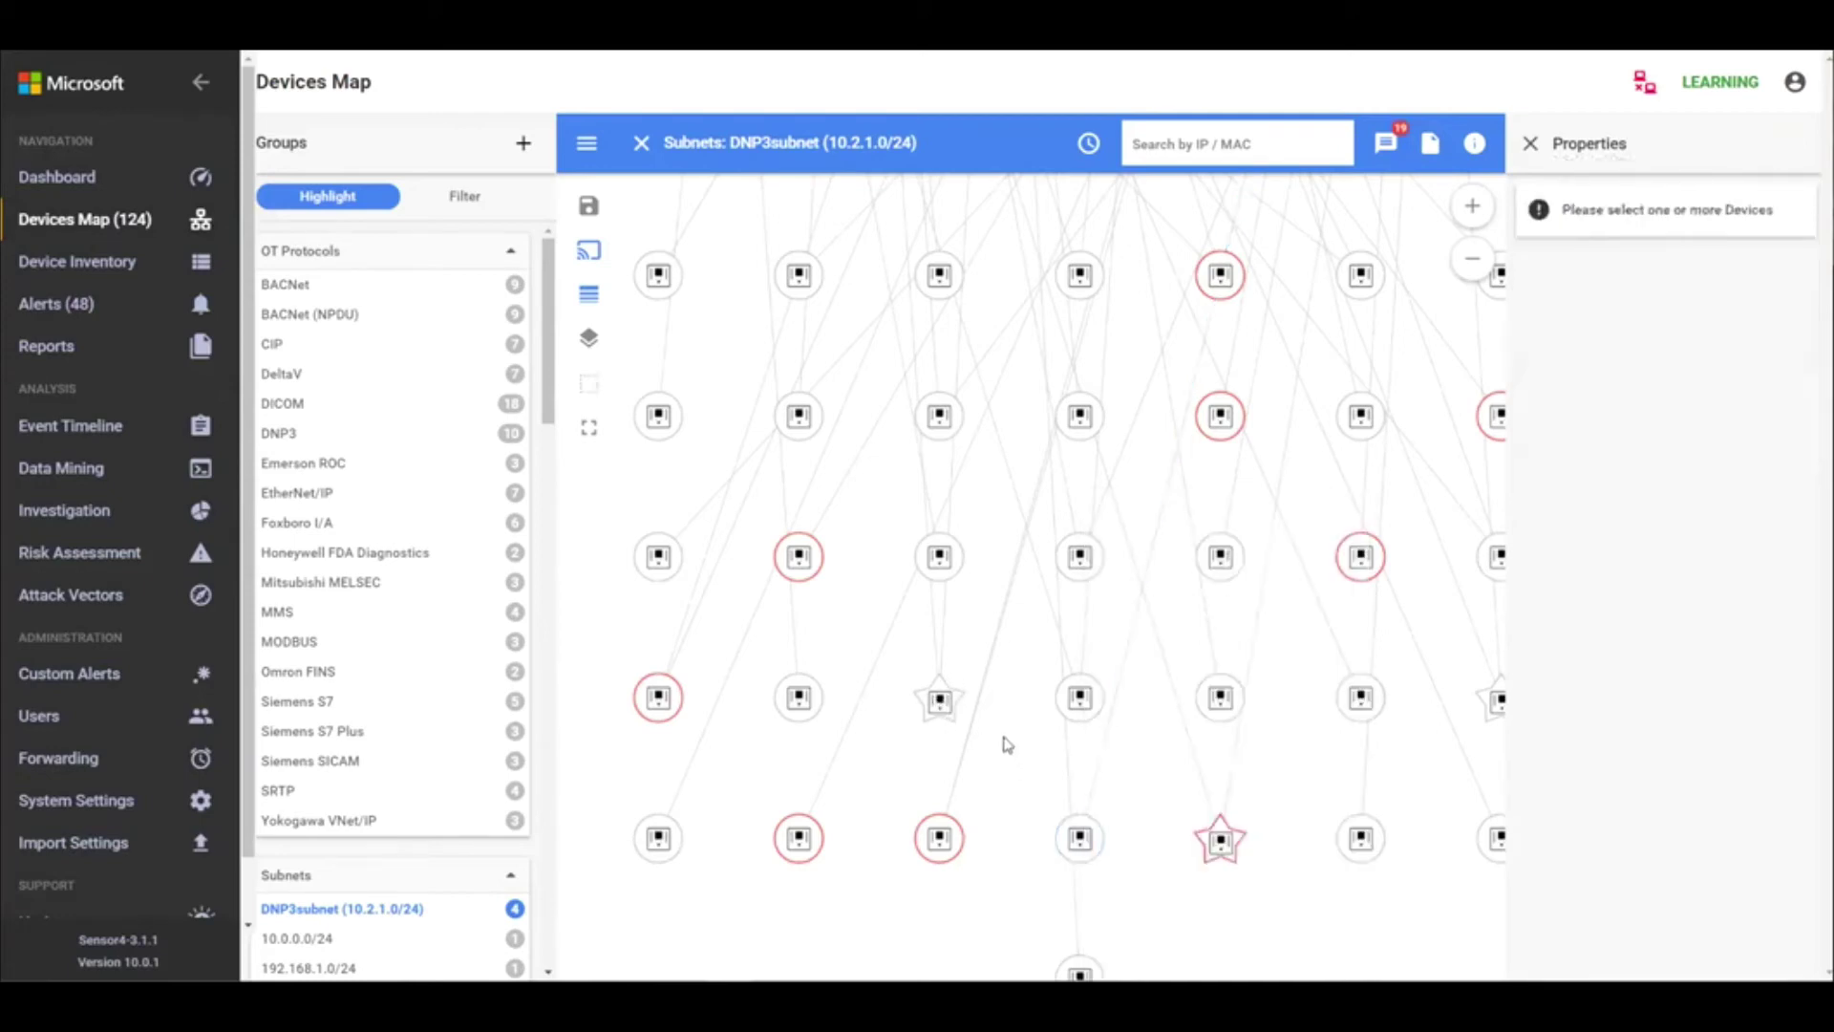
{"action": "scroll", "coordinate": [1036, 724], "scroll_direction": "down", "scroll_amount": 1}
{"action": "scroll", "coordinate": [1035, 724], "scroll_direction": "up", "scroll_amount": 1}
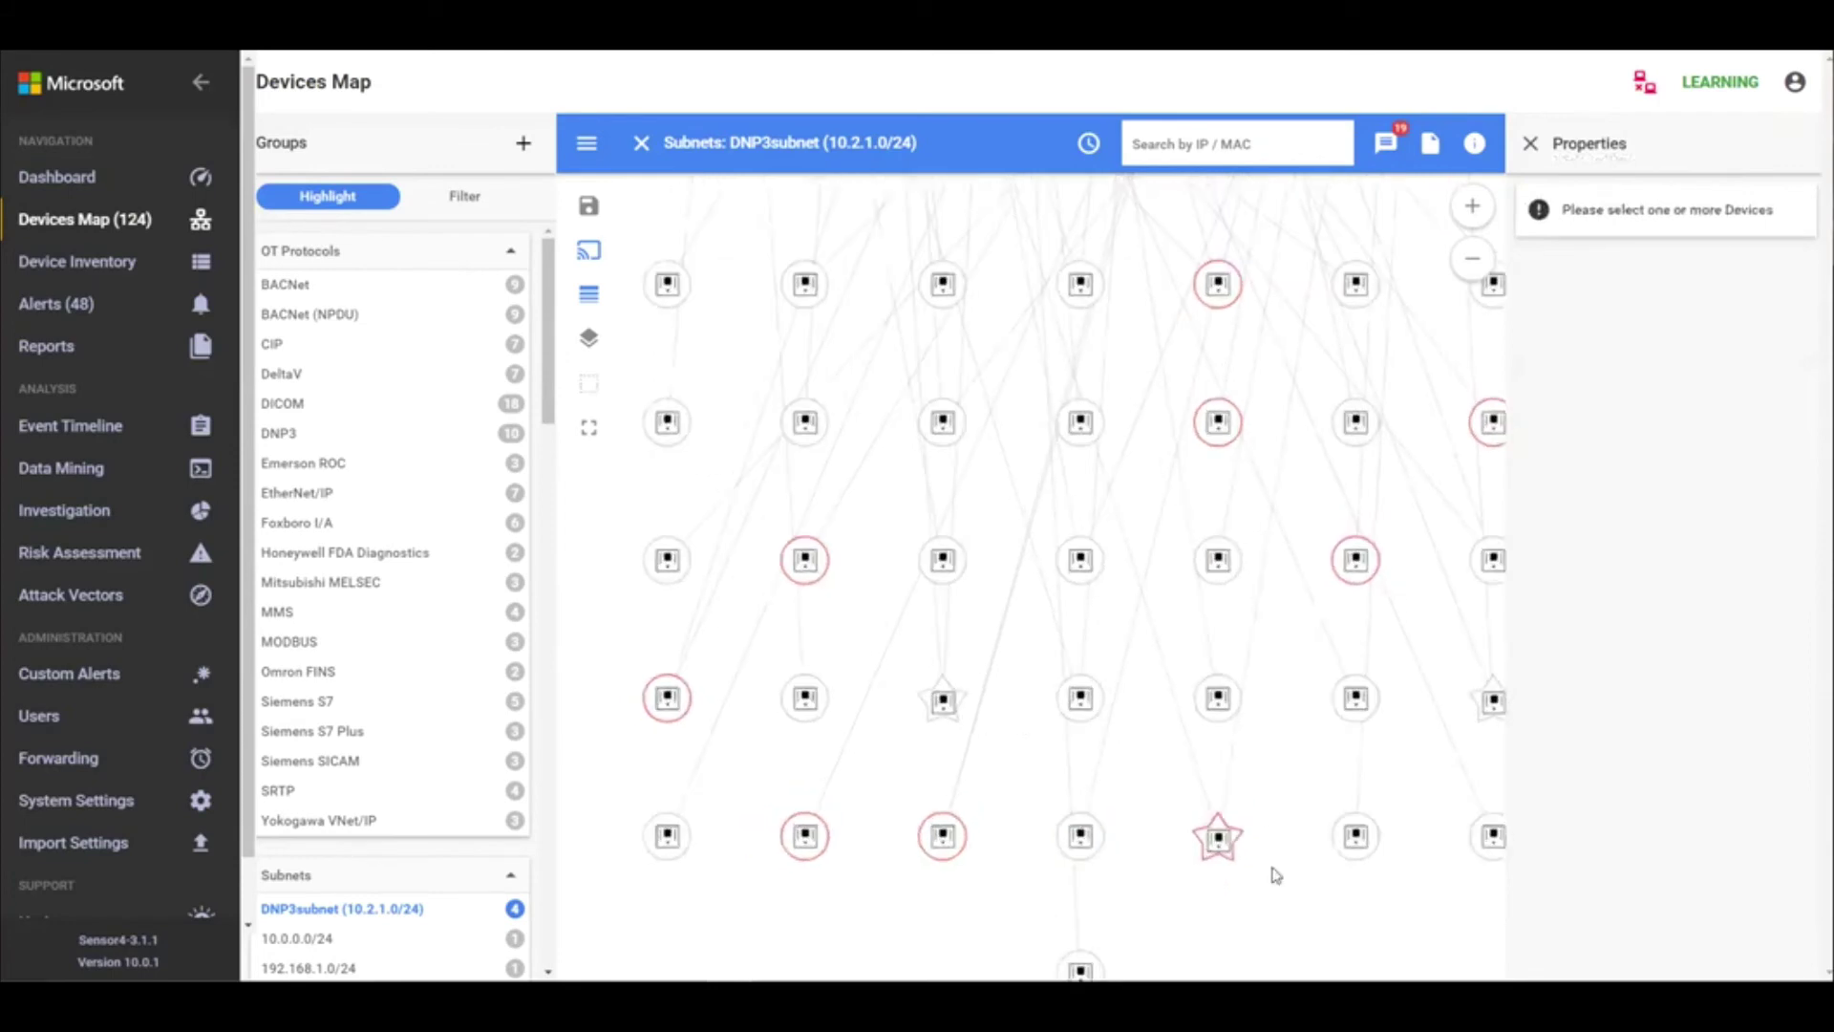
{"action": "left_click", "coordinate": [1218, 843]}
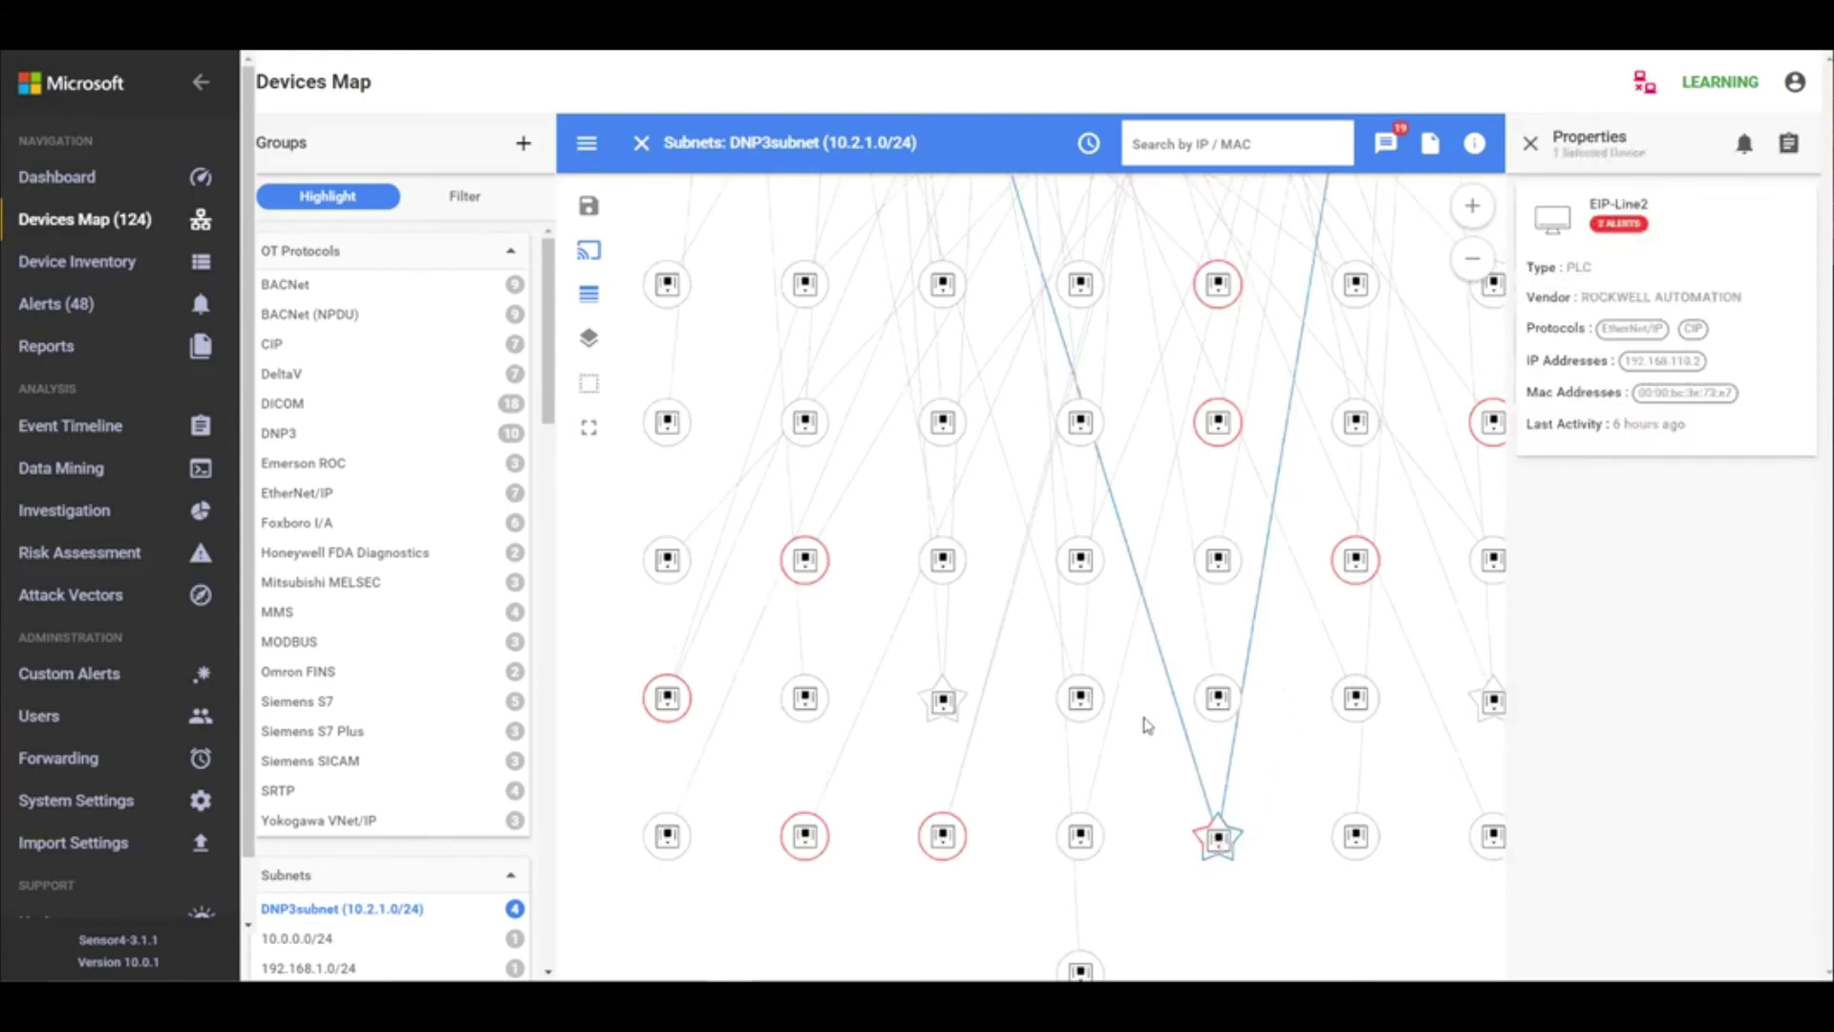
{"action": "scroll", "coordinate": [408, 760], "scroll_direction": "down", "scroll_amount": 1}
{"action": "scroll", "coordinate": [407, 761], "scroll_direction": "down", "scroll_amount": 3}
{"action": "scroll", "coordinate": [400, 752], "scroll_direction": "down", "scroll_amount": 3}
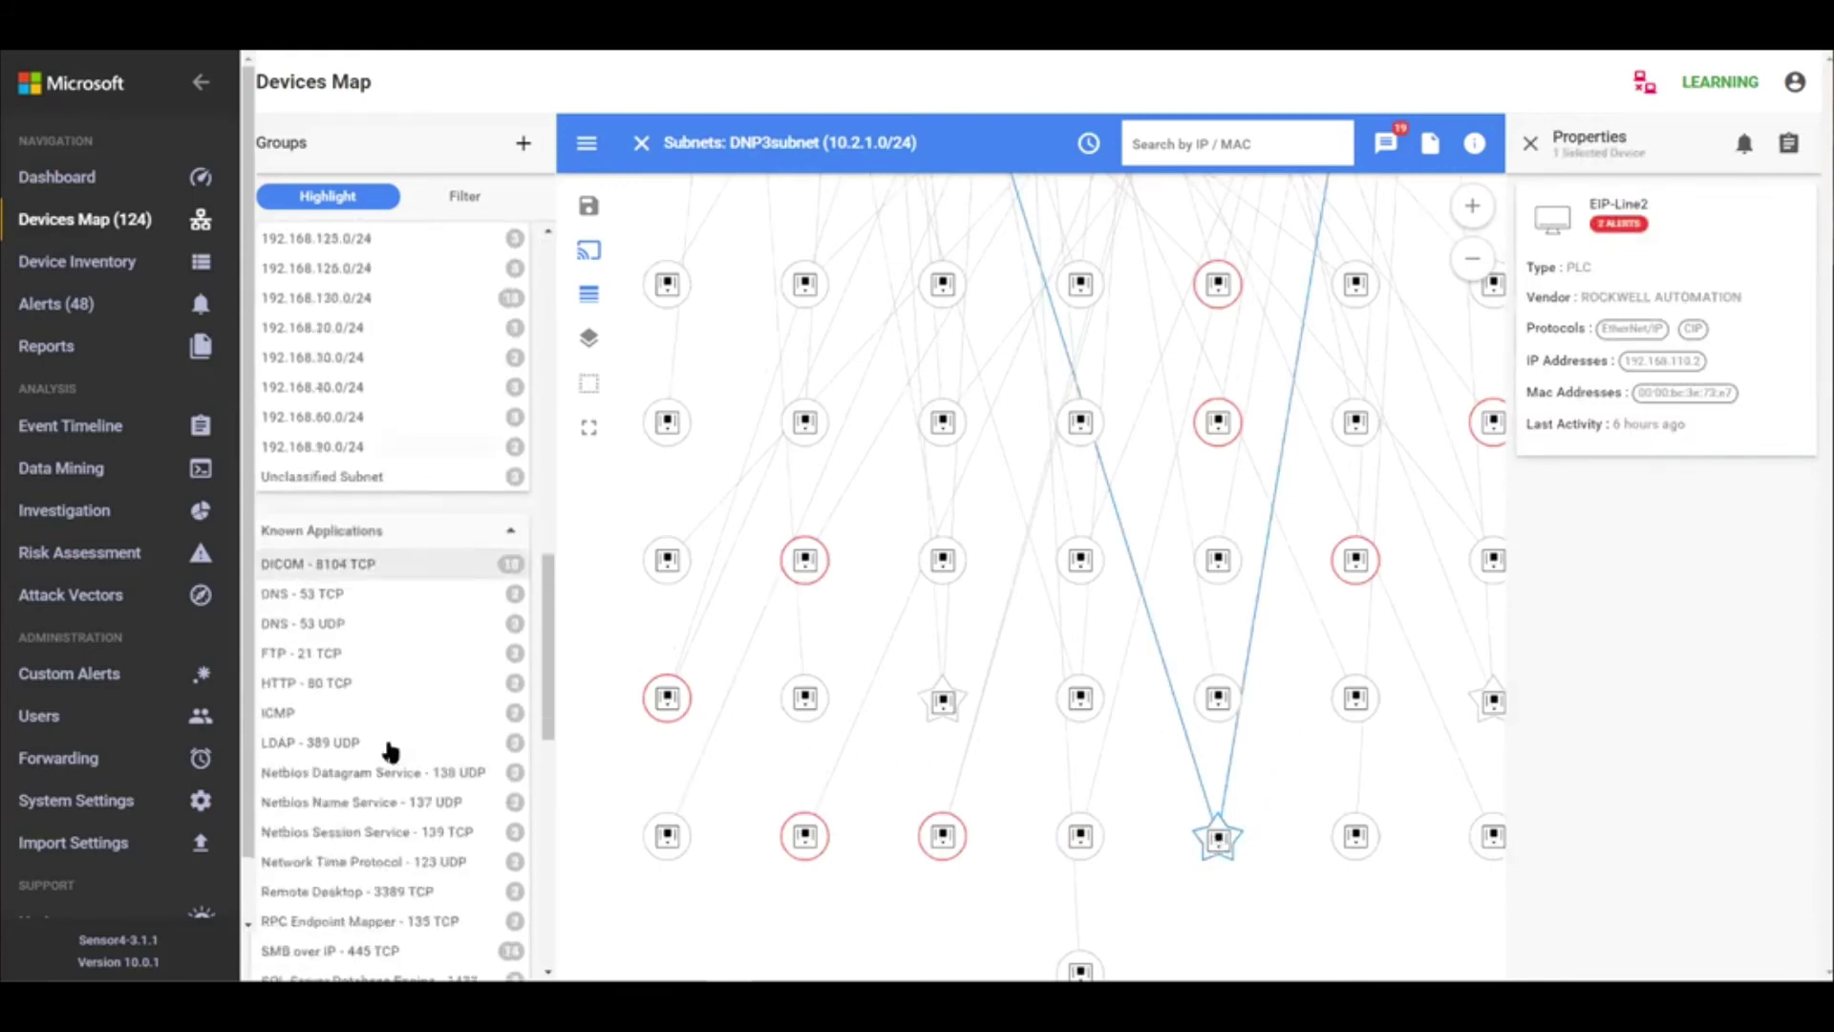
{"action": "scroll", "coordinate": [395, 750], "scroll_direction": "down", "scroll_amount": 3}
{"action": "scroll", "coordinate": [394, 748], "scroll_direction": "down", "scroll_amount": 3}
{"action": "scroll", "coordinate": [392, 746], "scroll_direction": "down", "scroll_amount": 1}
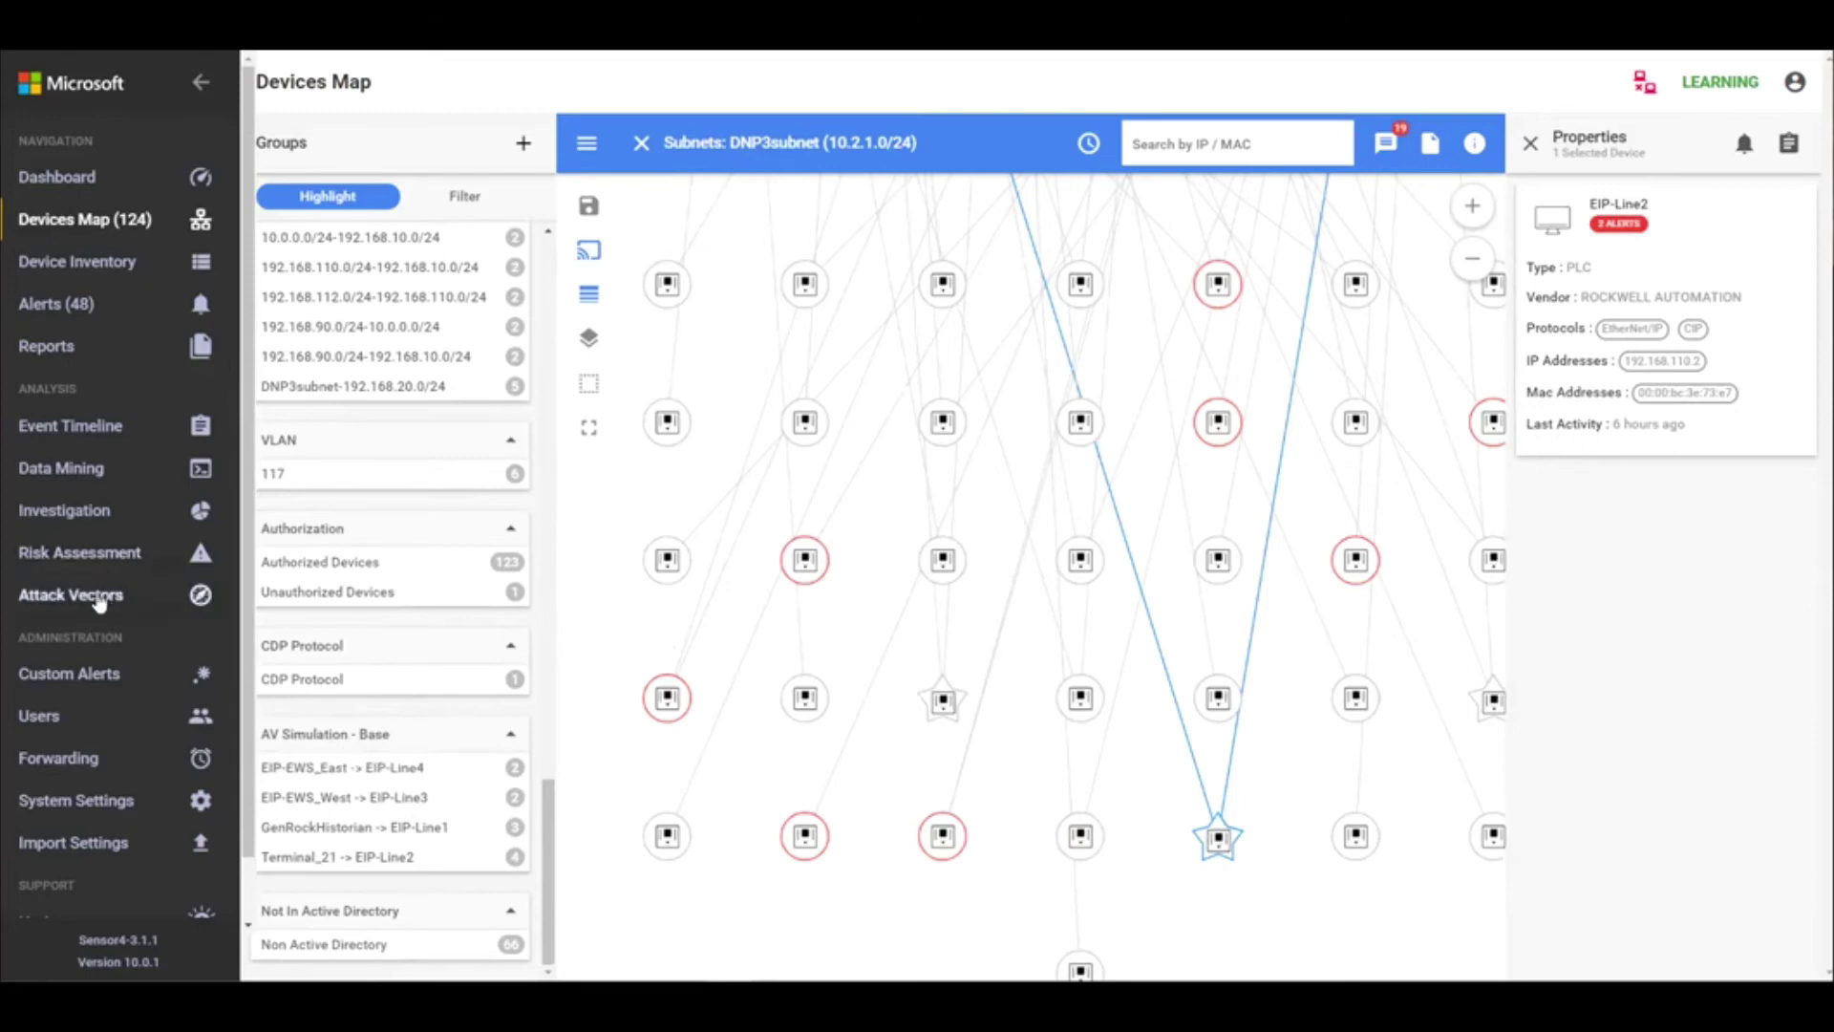
Step: Select the AV Simulation path EIP-EWS_East -> EIP-Line4 and review its CVE-2012-6437 attack steps
{"action": "left_click", "coordinate": [388, 771]}
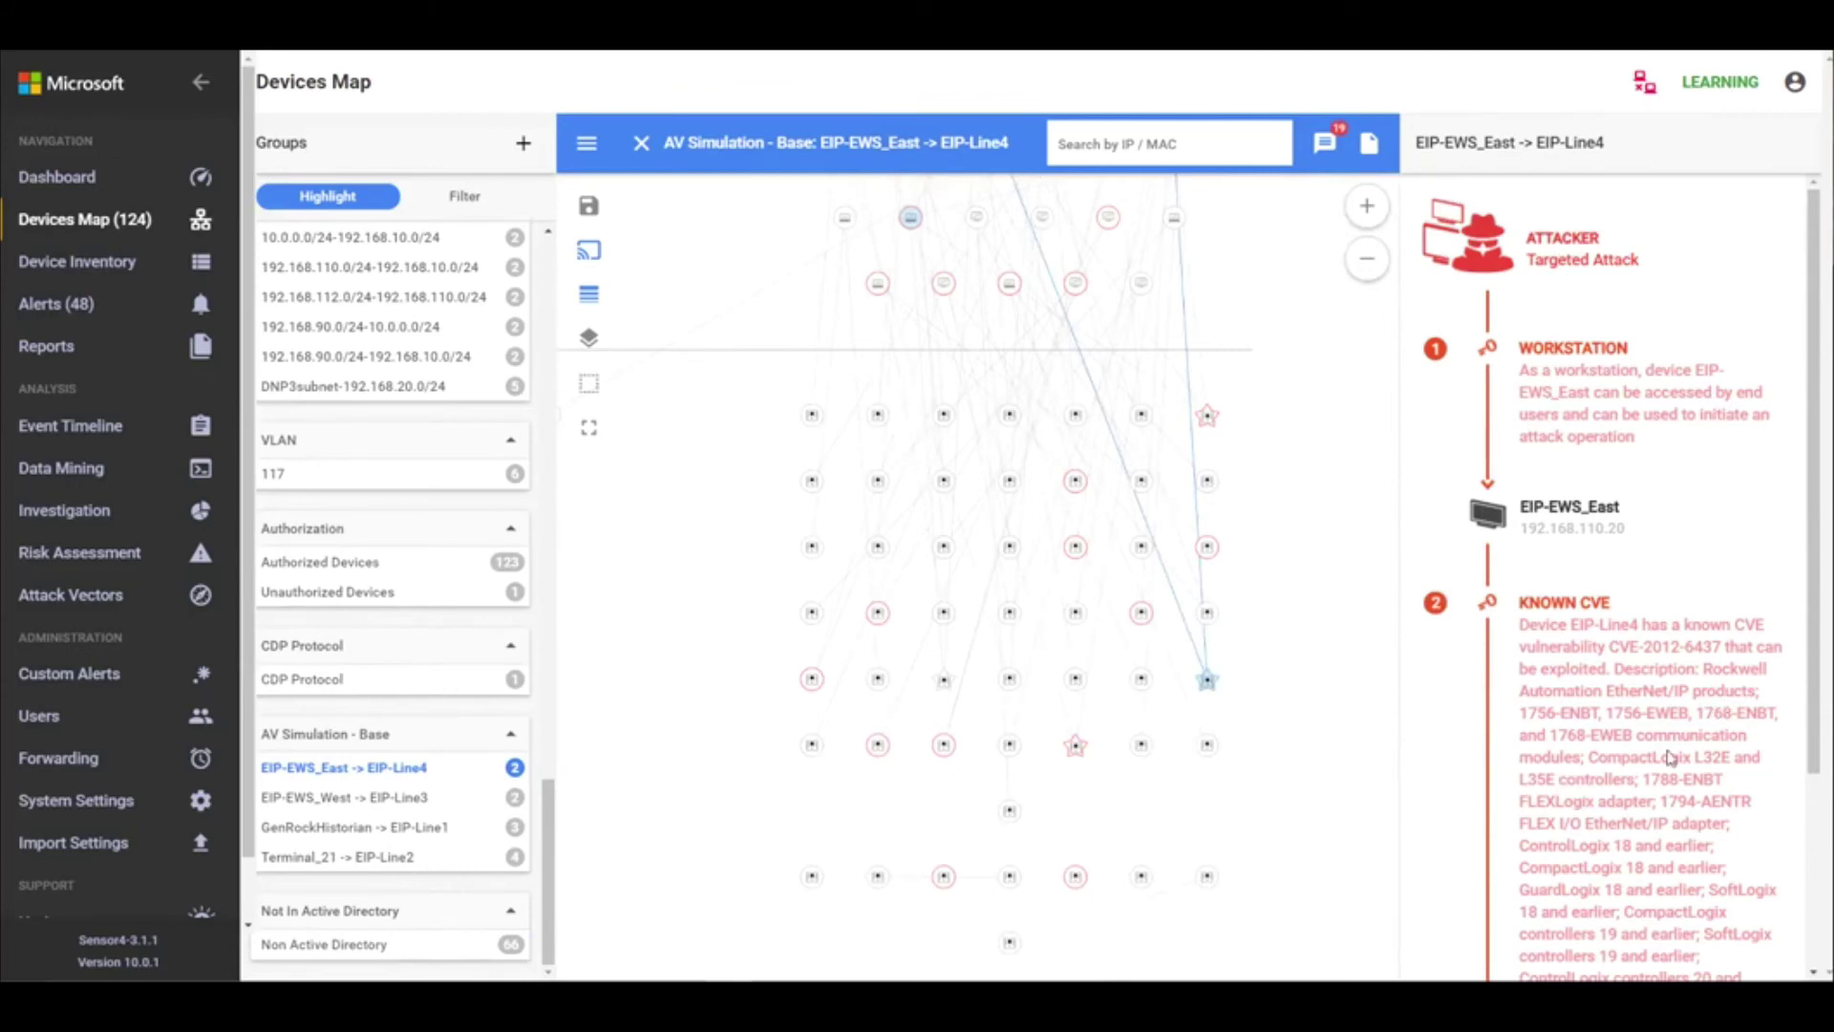
{"action": "scroll", "coordinate": [1662, 767], "scroll_direction": "down", "scroll_amount": 2}
{"action": "scroll", "coordinate": [1645, 796], "scroll_direction": "up", "scroll_amount": 1}
{"action": "scroll", "coordinate": [1646, 793], "scroll_direction": "up", "scroll_amount": 1}
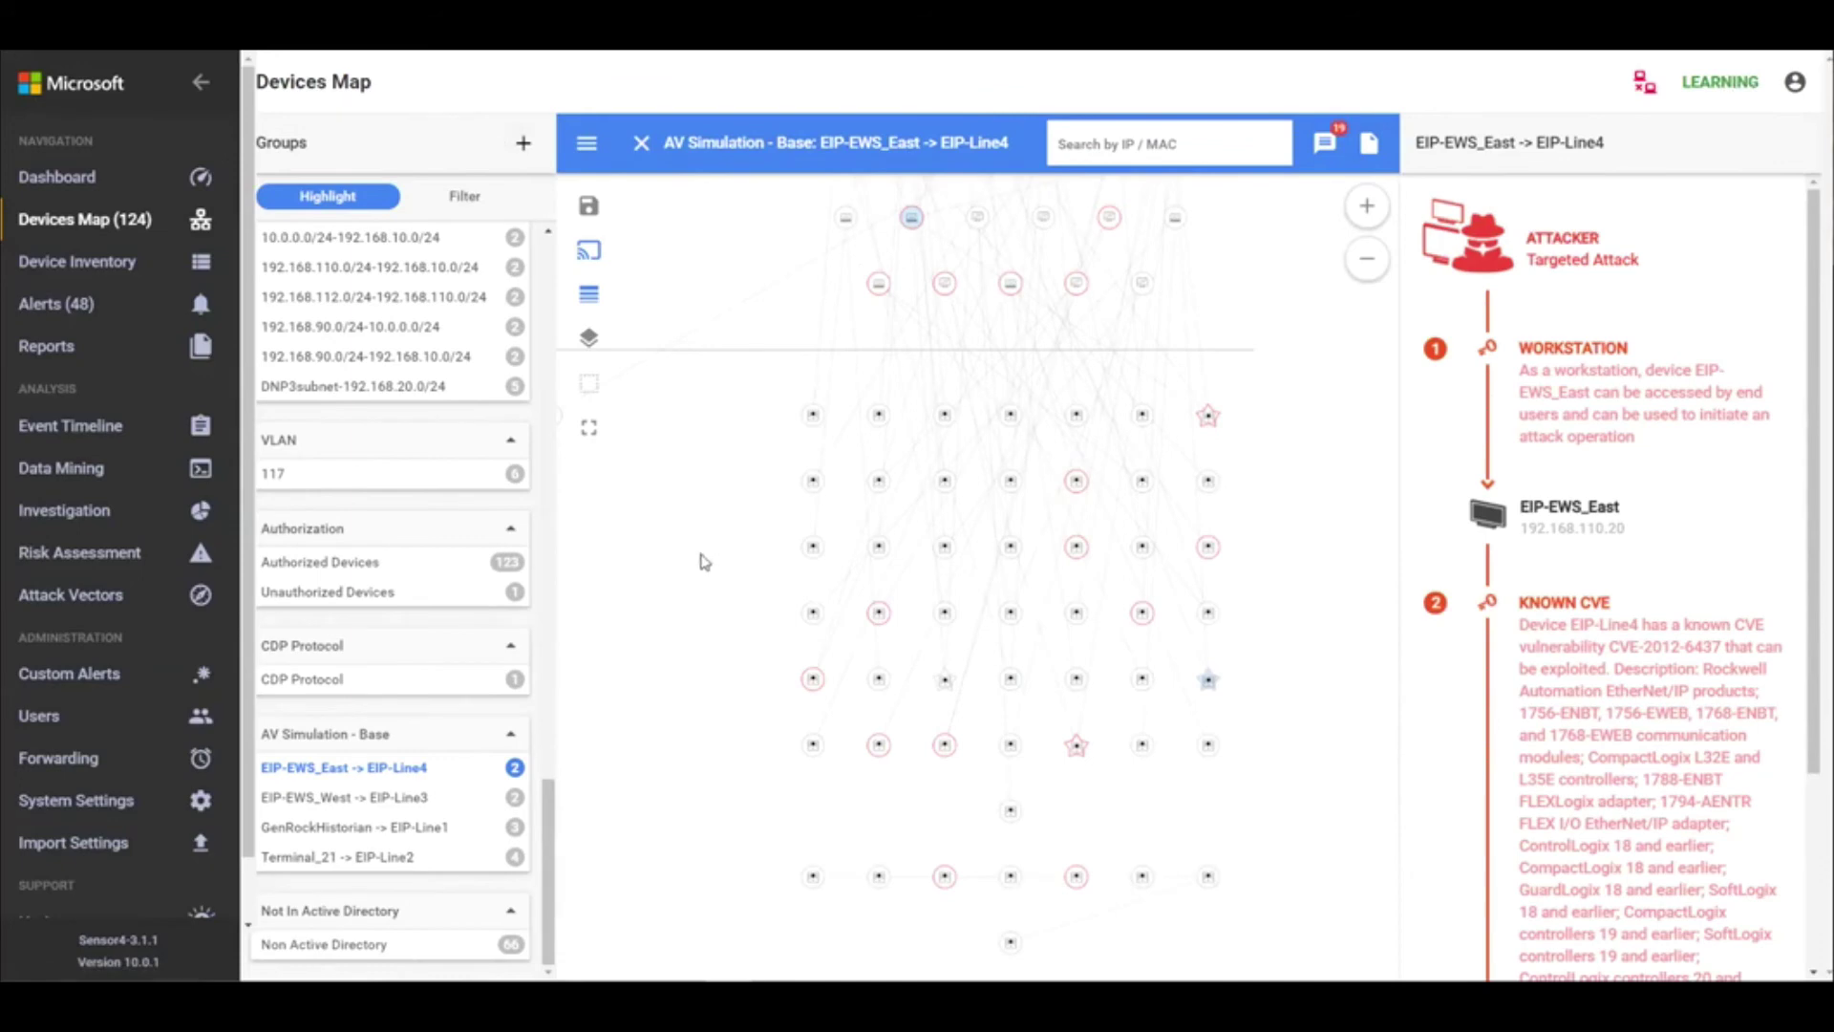
{"action": "left_click_drag", "start_coordinate": [548, 831], "coordinate": [549, 269]}
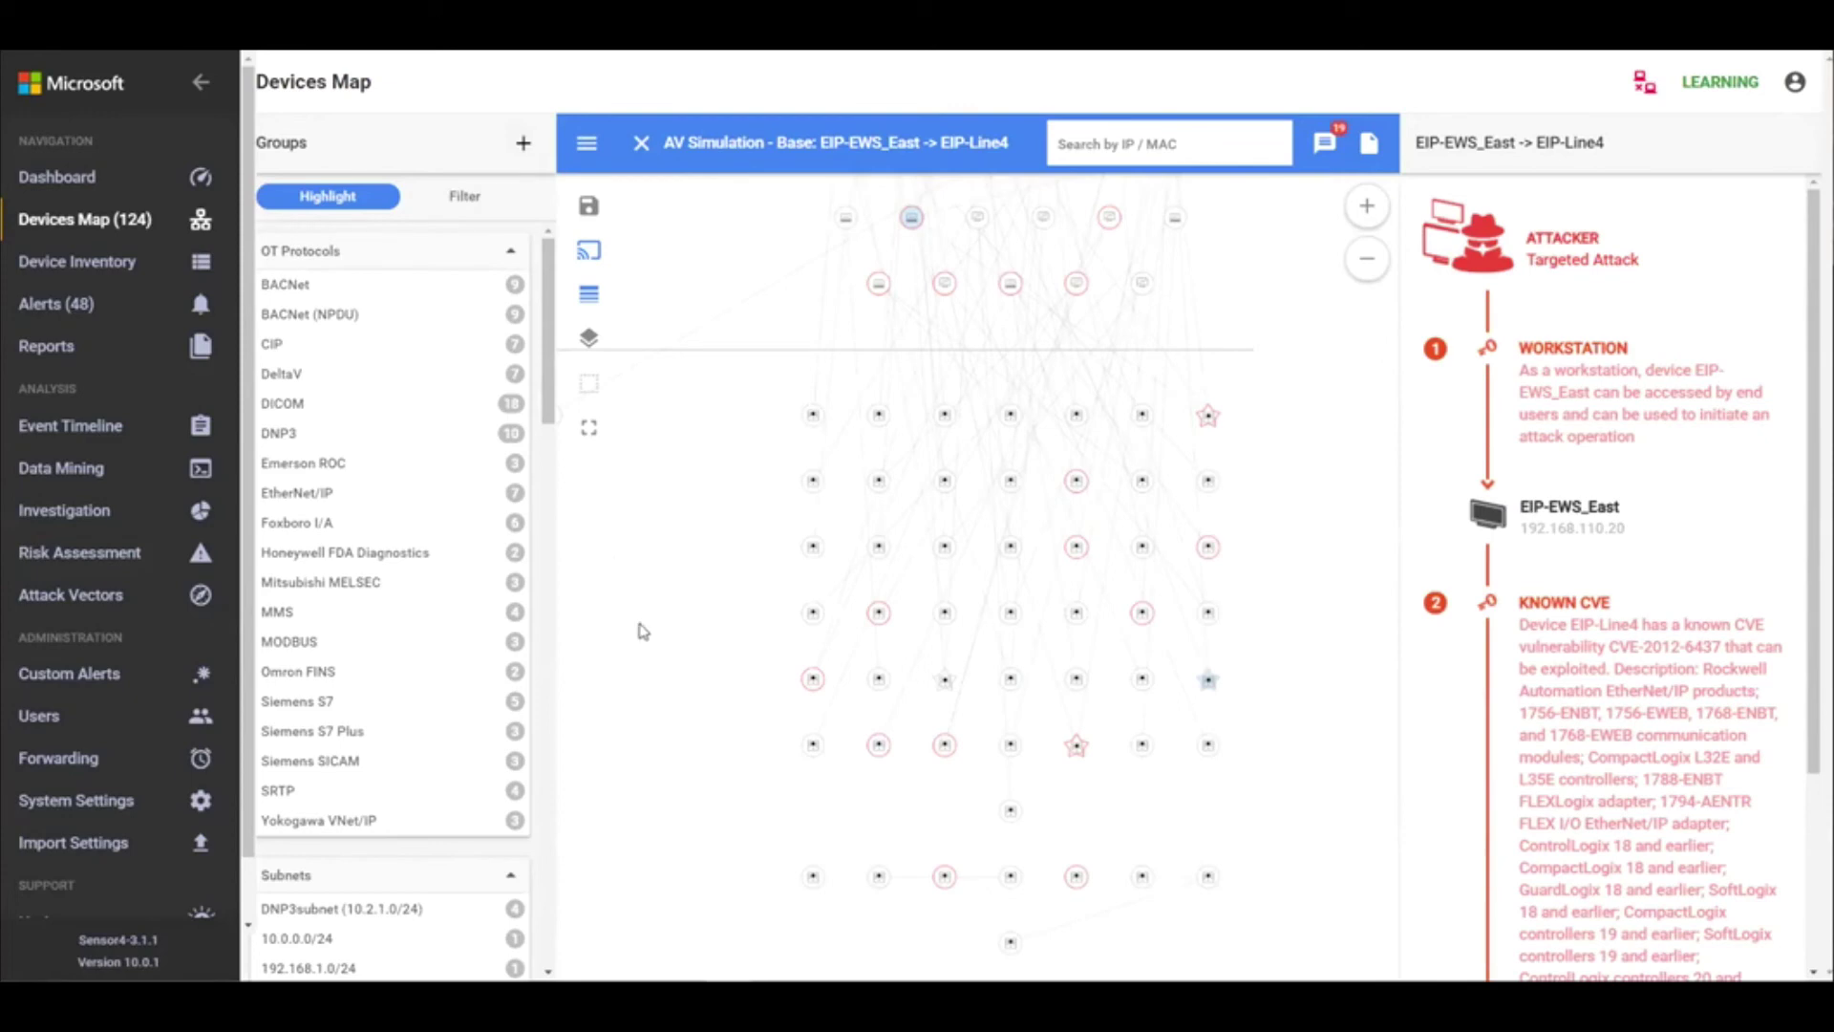
{"action": "scroll", "coordinate": [369, 770], "scroll_direction": "down", "scroll_amount": 3}
{"action": "scroll", "coordinate": [375, 759], "scroll_direction": "down", "scroll_amount": 5}
{"action": "scroll", "coordinate": [375, 757], "scroll_direction": "down", "scroll_amount": 5}
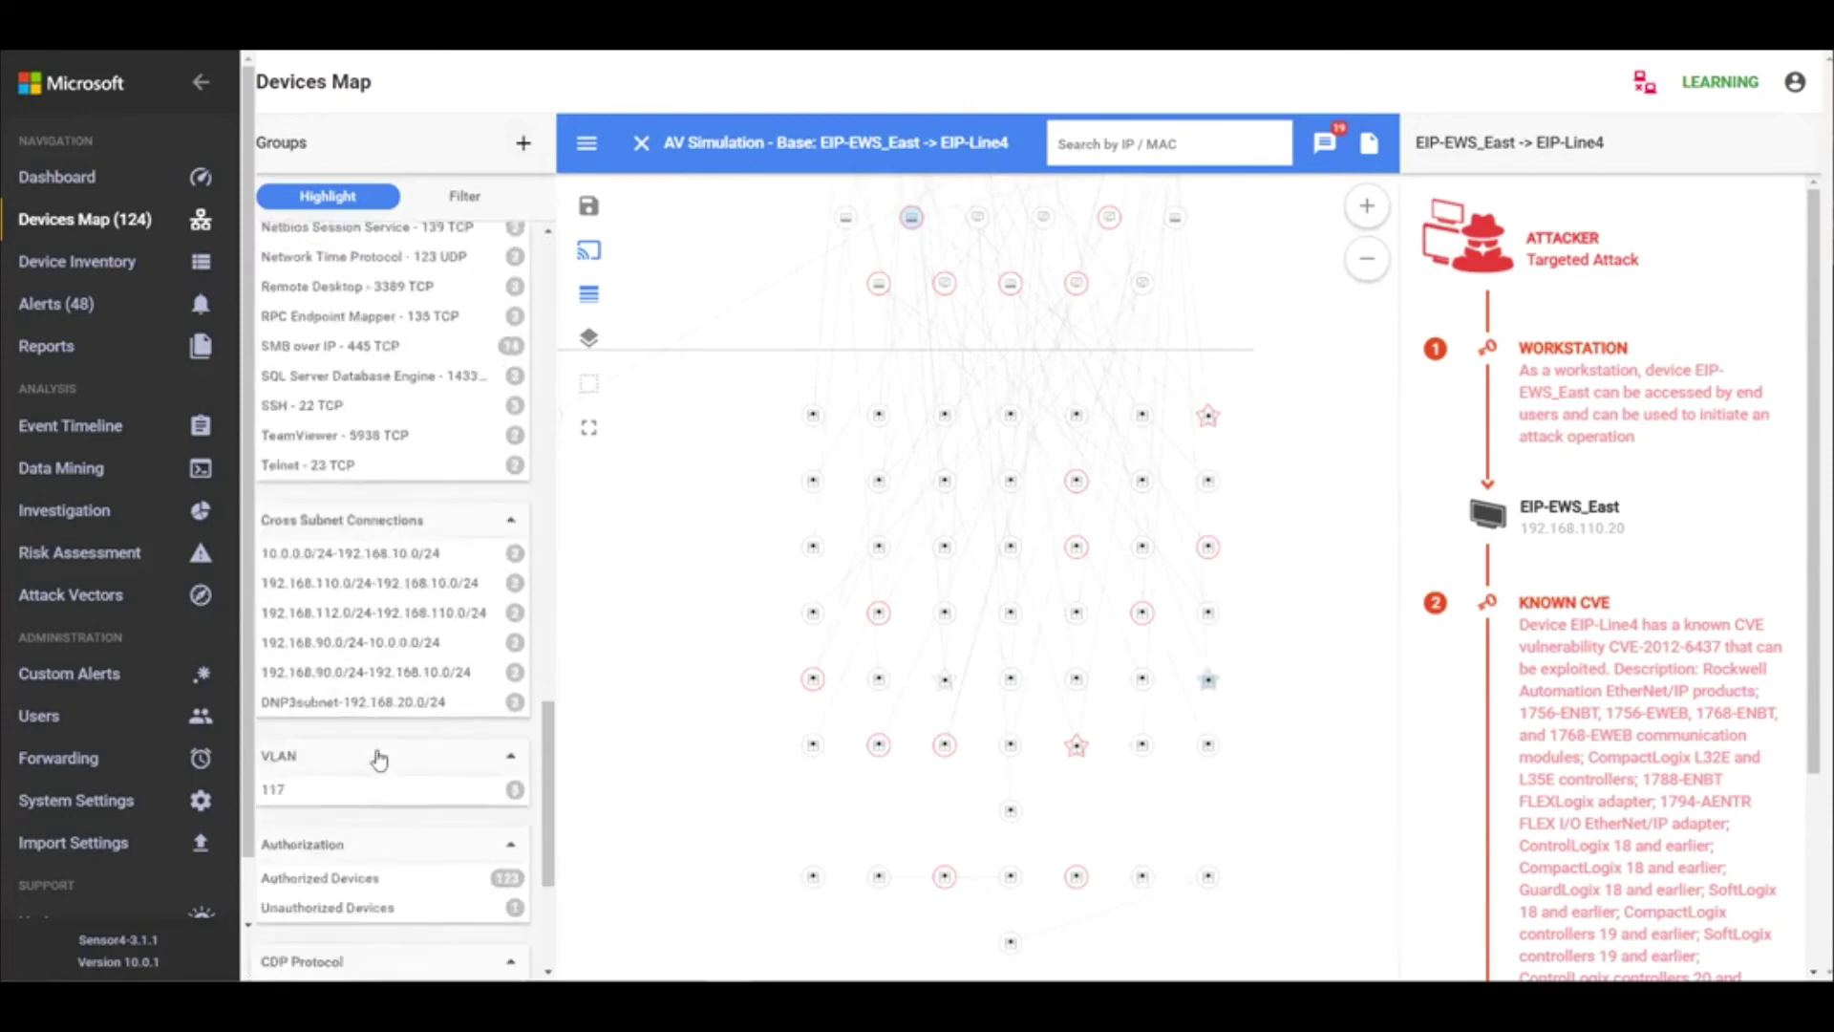
{"action": "scroll", "coordinate": [375, 757], "scroll_direction": "down", "scroll_amount": 5}
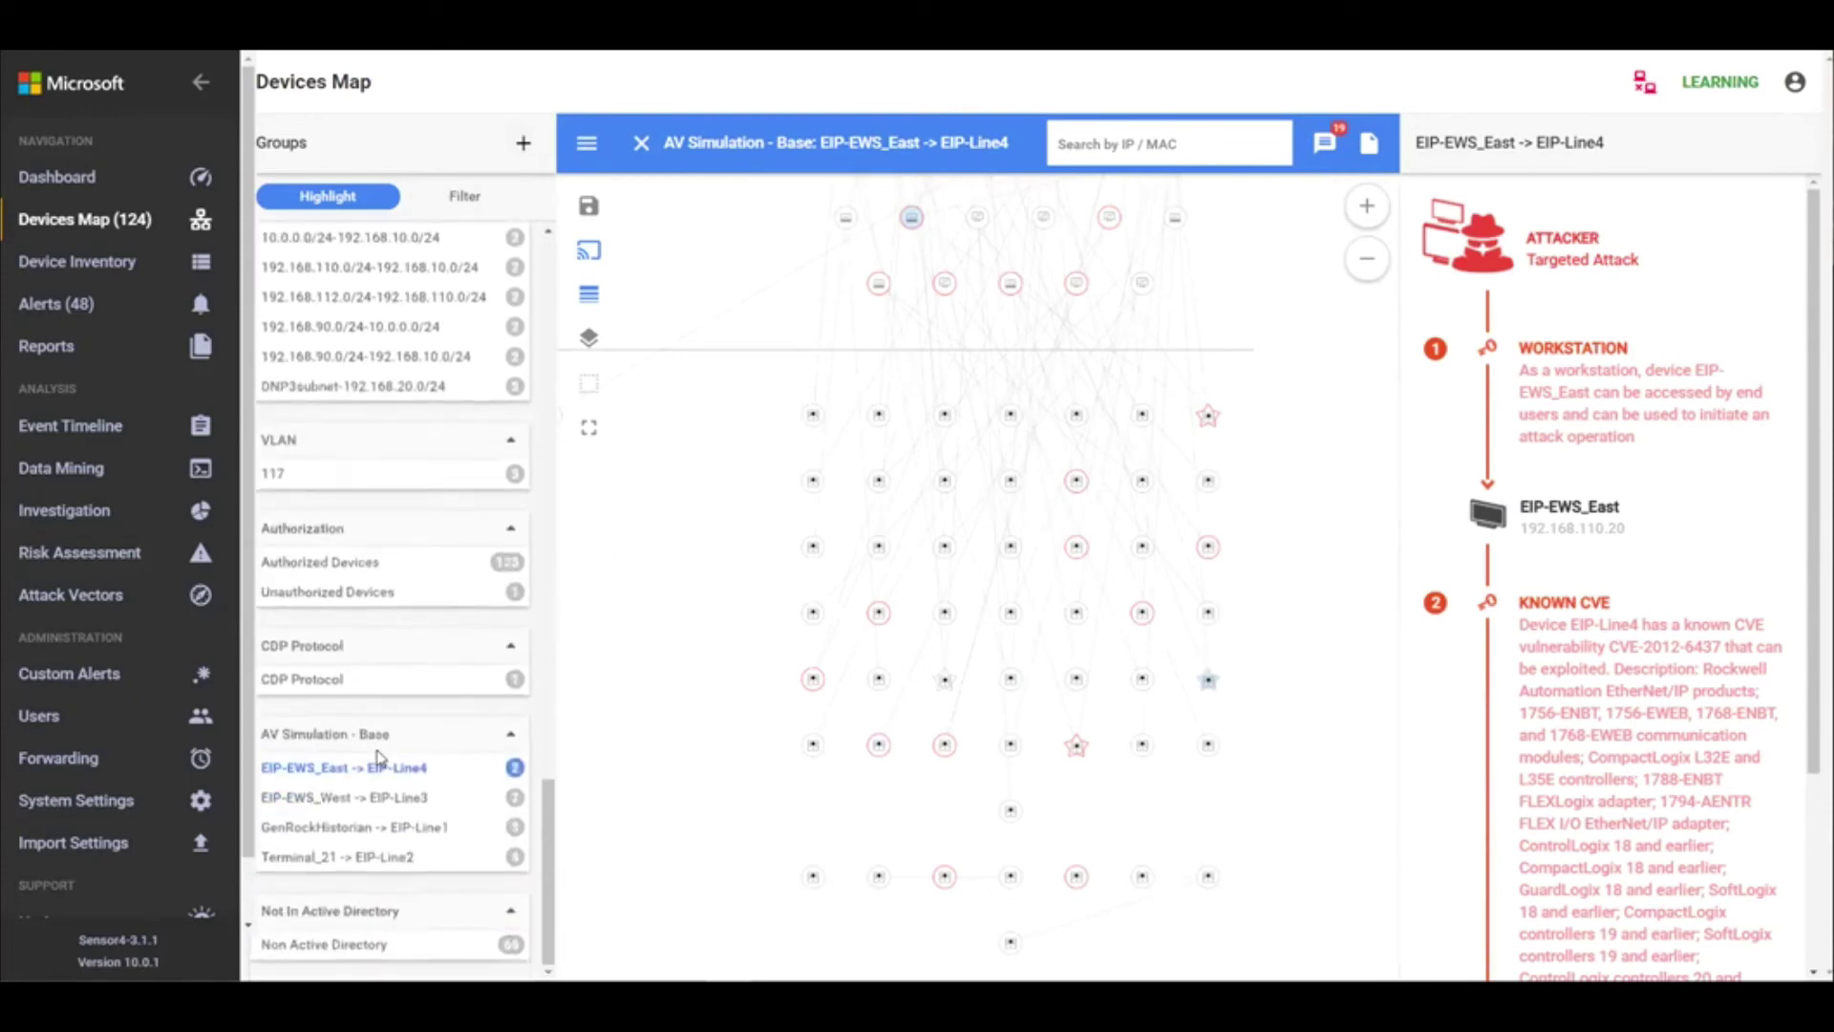
Step: Highlight the Unauthorized Devices group and authorize the PLC MMPLC_Line9
{"action": "left_click", "coordinate": [397, 596]}
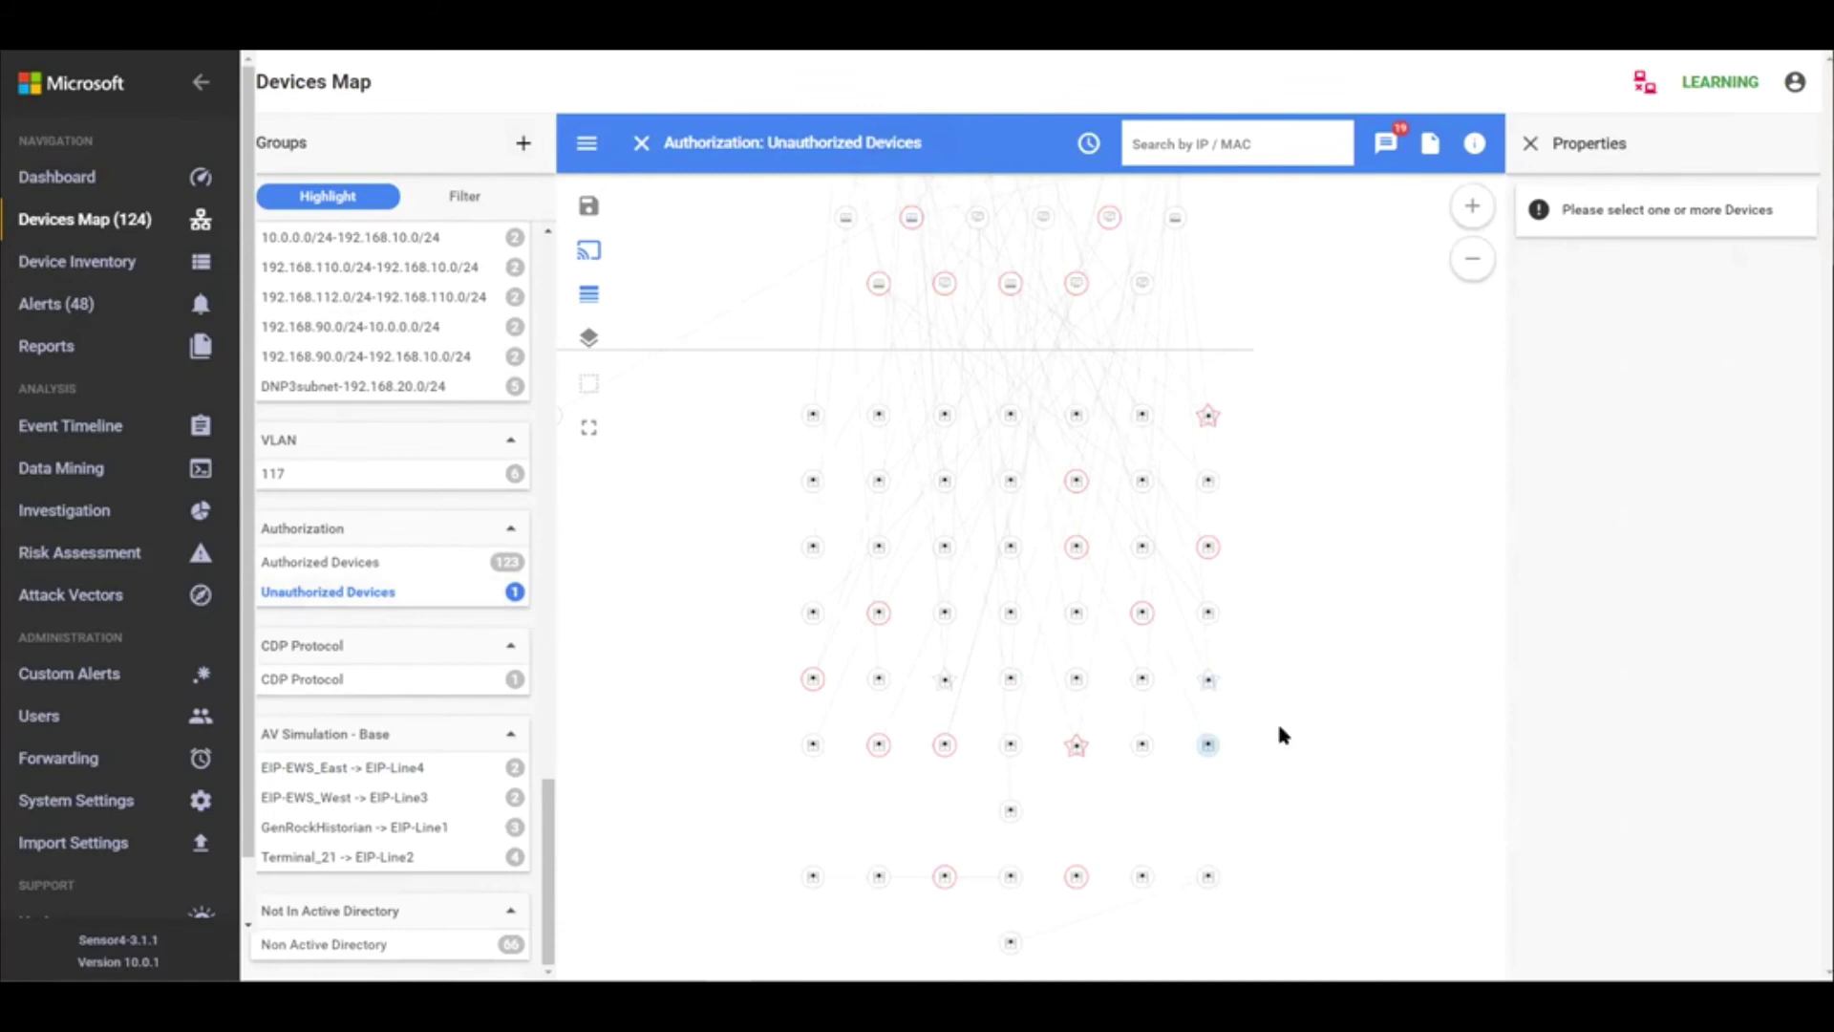
{"action": "left_click", "coordinate": [1208, 746]}
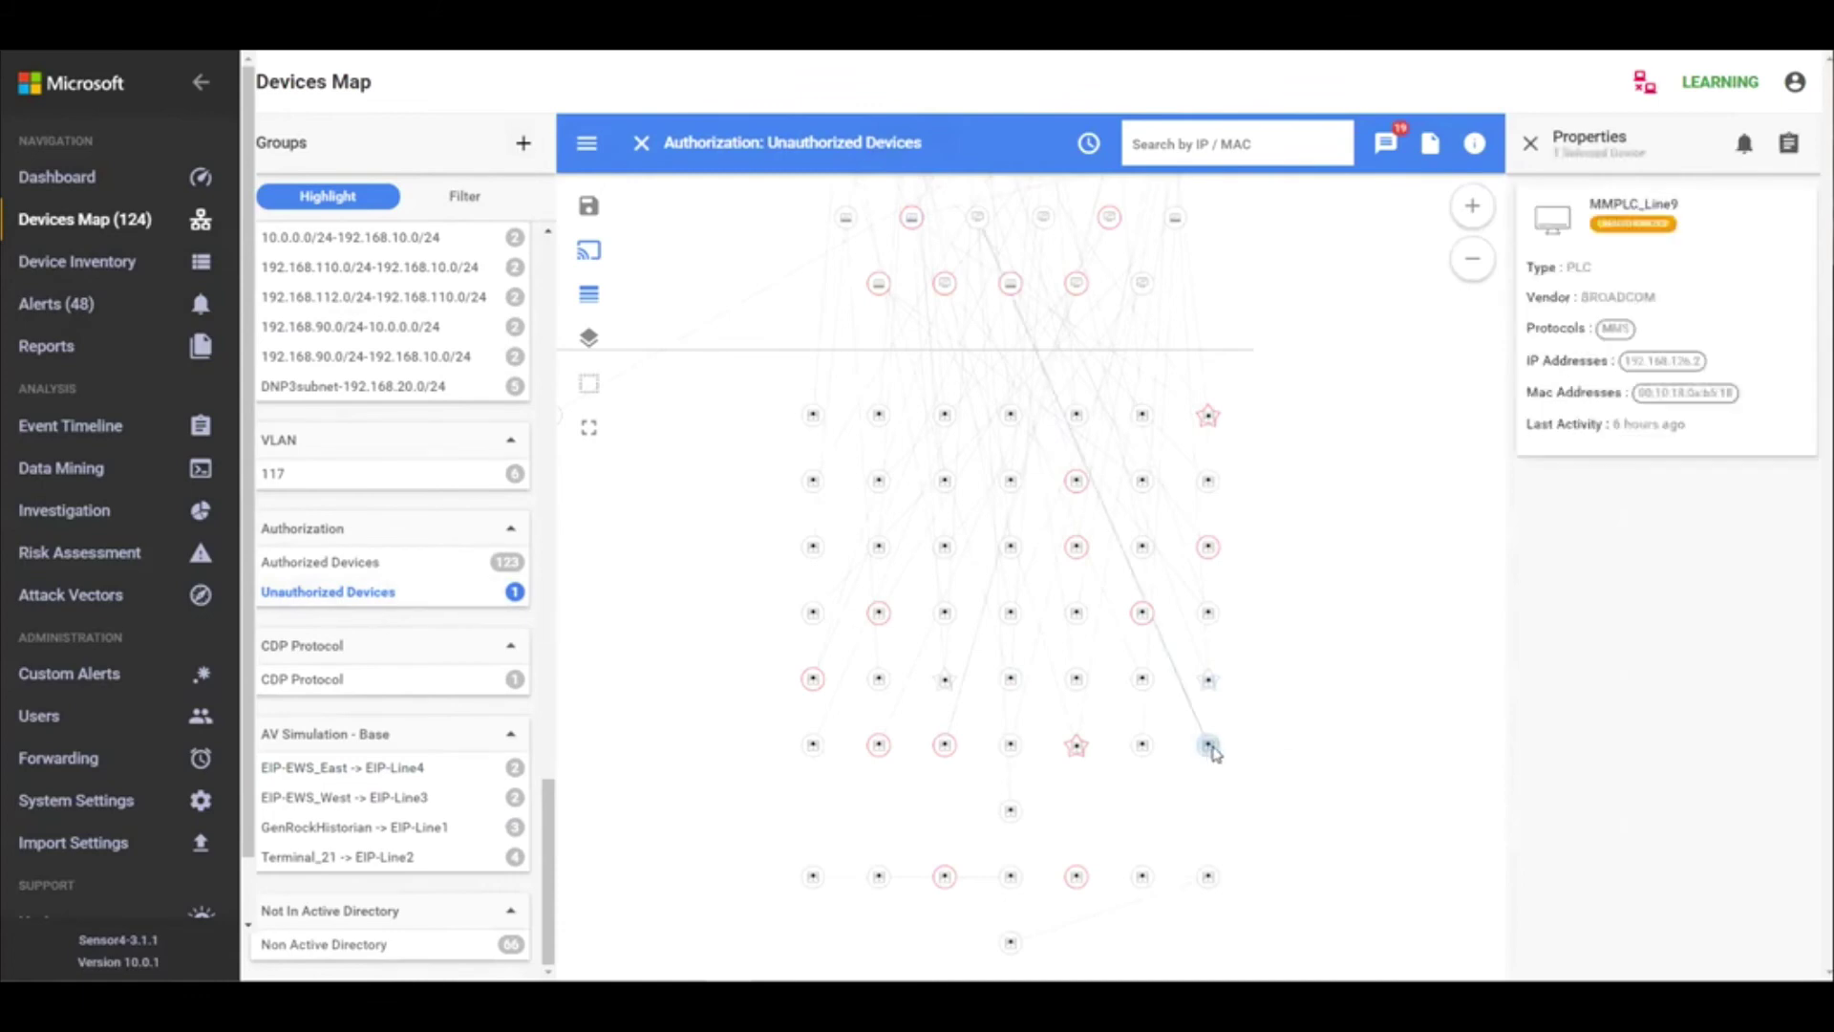
{"action": "right_click", "coordinate": [1208, 747]}
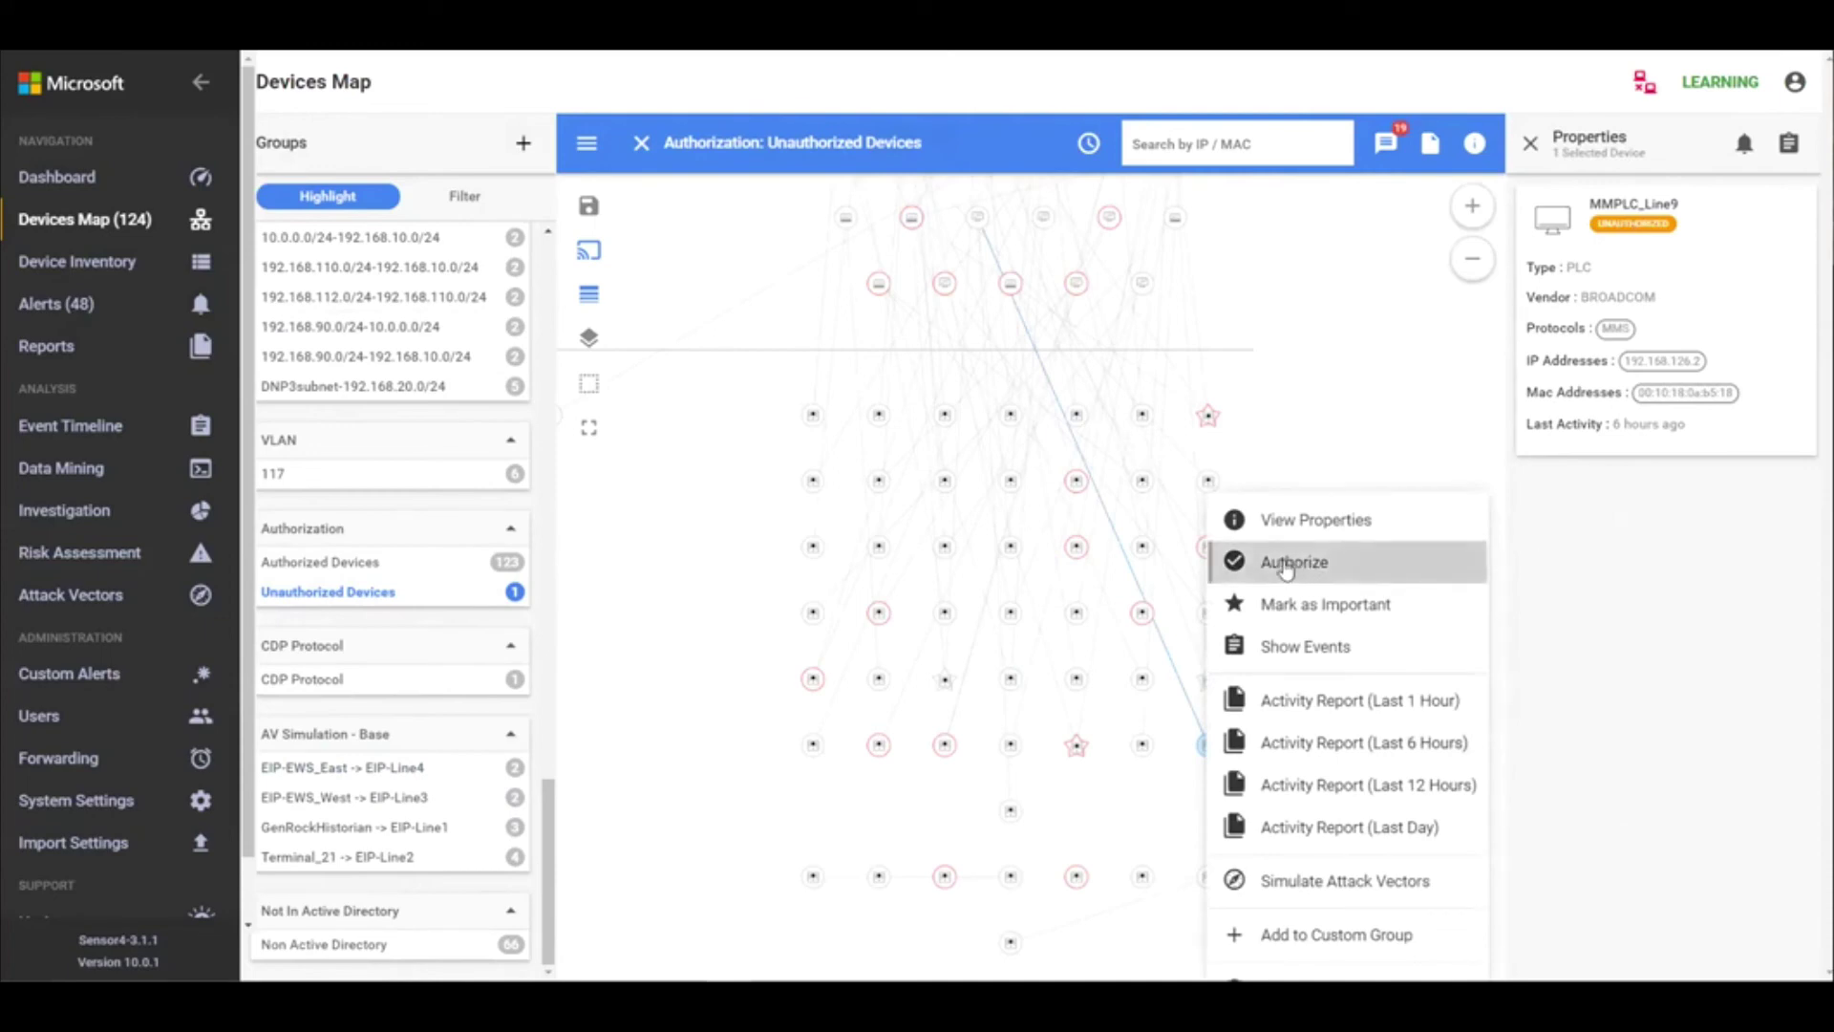
{"action": "left_click", "coordinate": [691, 544]}
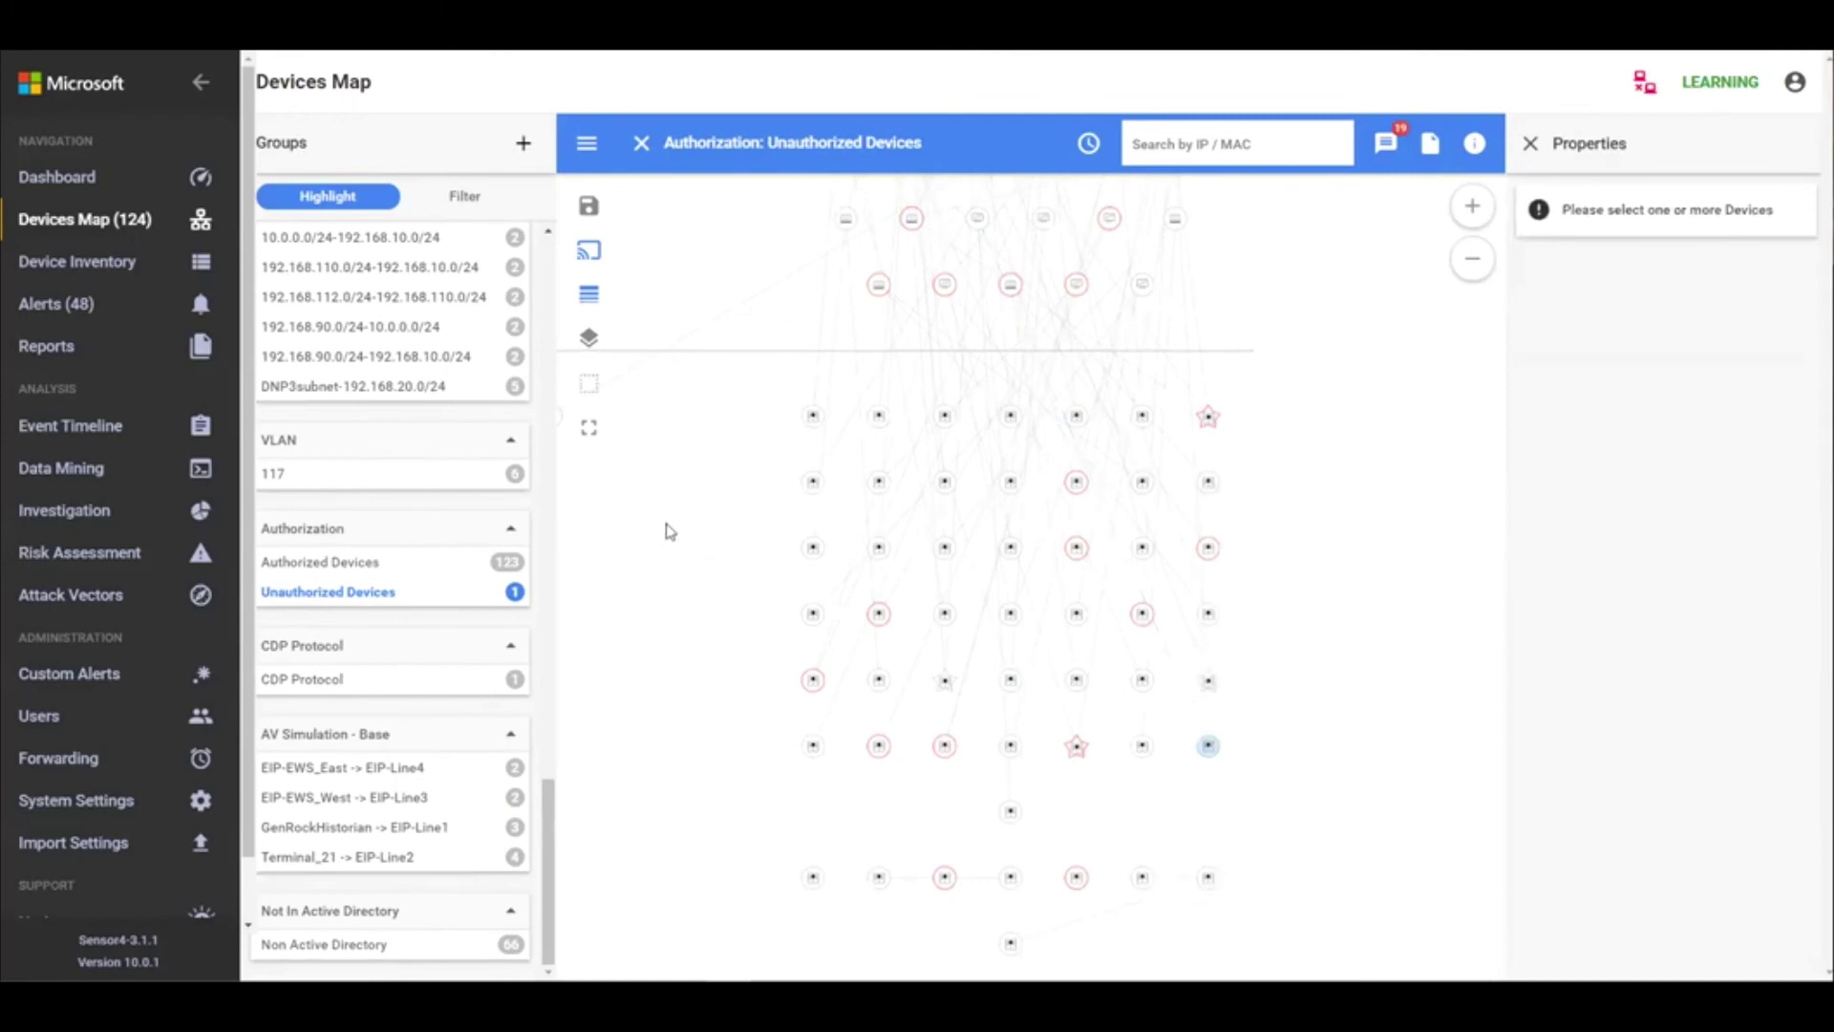
Step: Open Import Settings and cancel an Authorized Devices file import without adding a file
{"action": "left_click", "coordinate": [49, 849]}
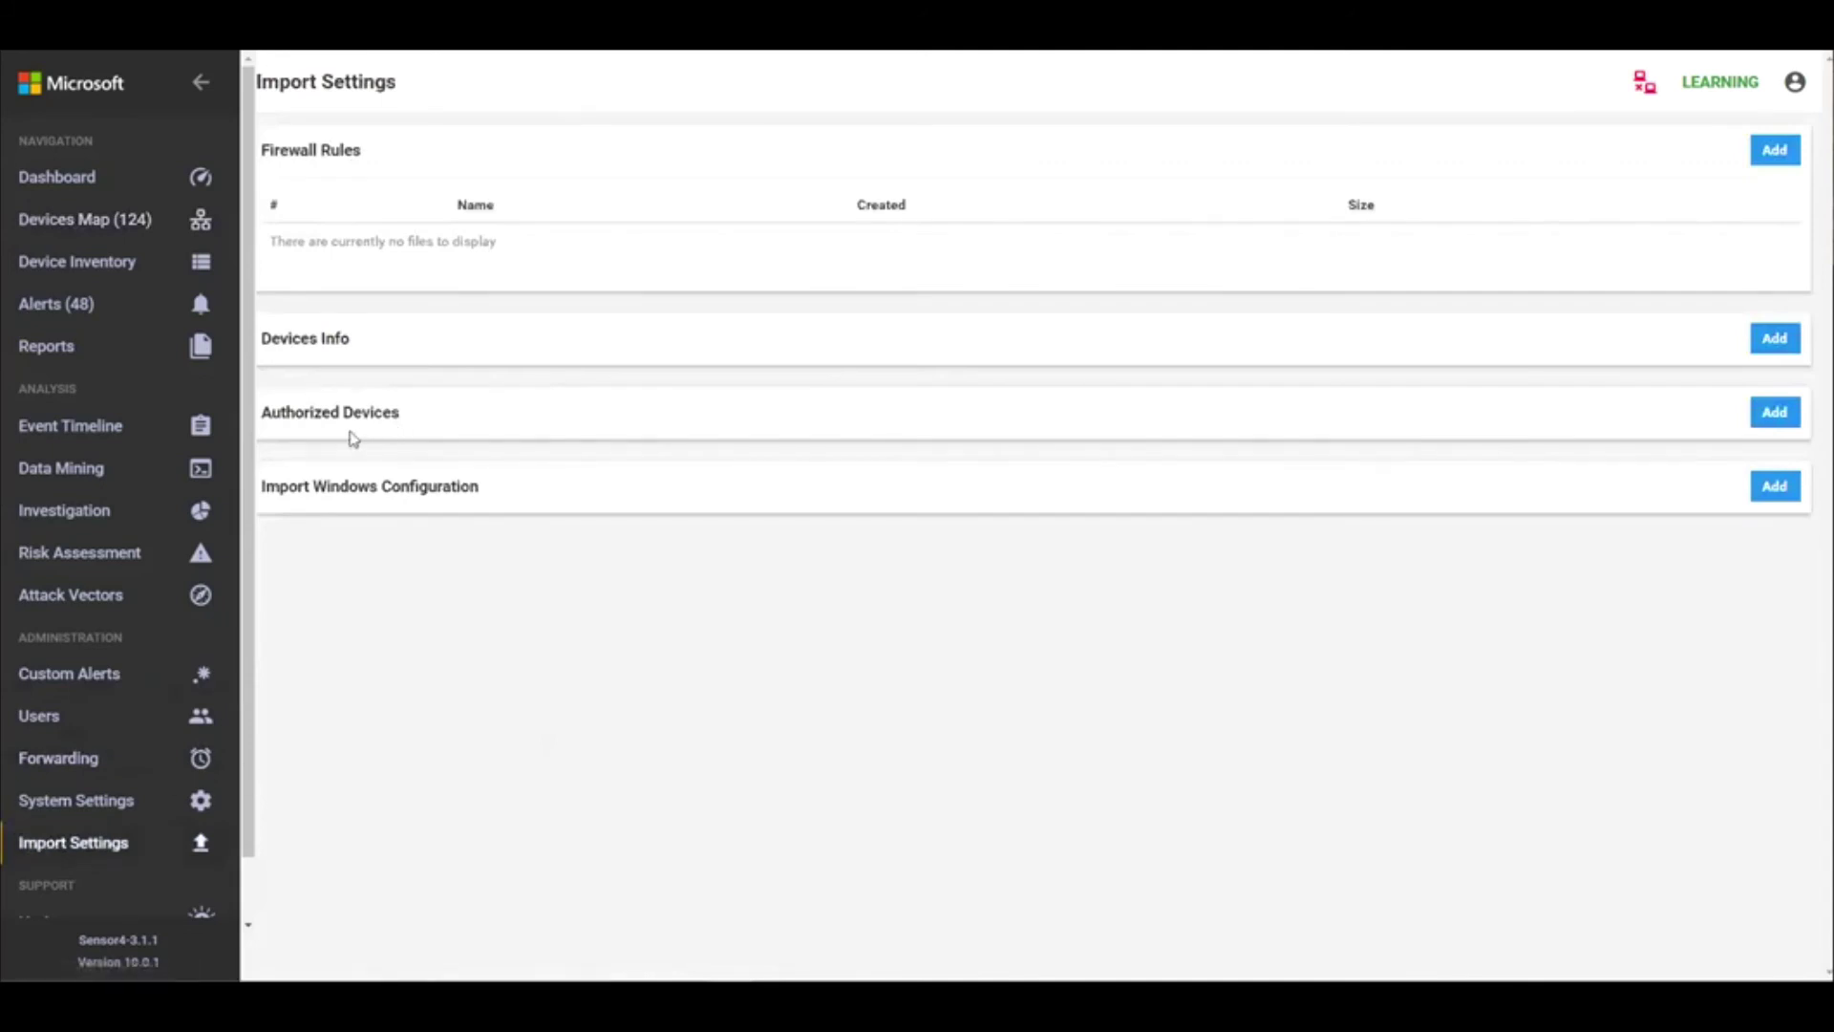
{"action": "left_click_drag", "start_coordinate": [263, 413], "coordinate": [401, 413]}
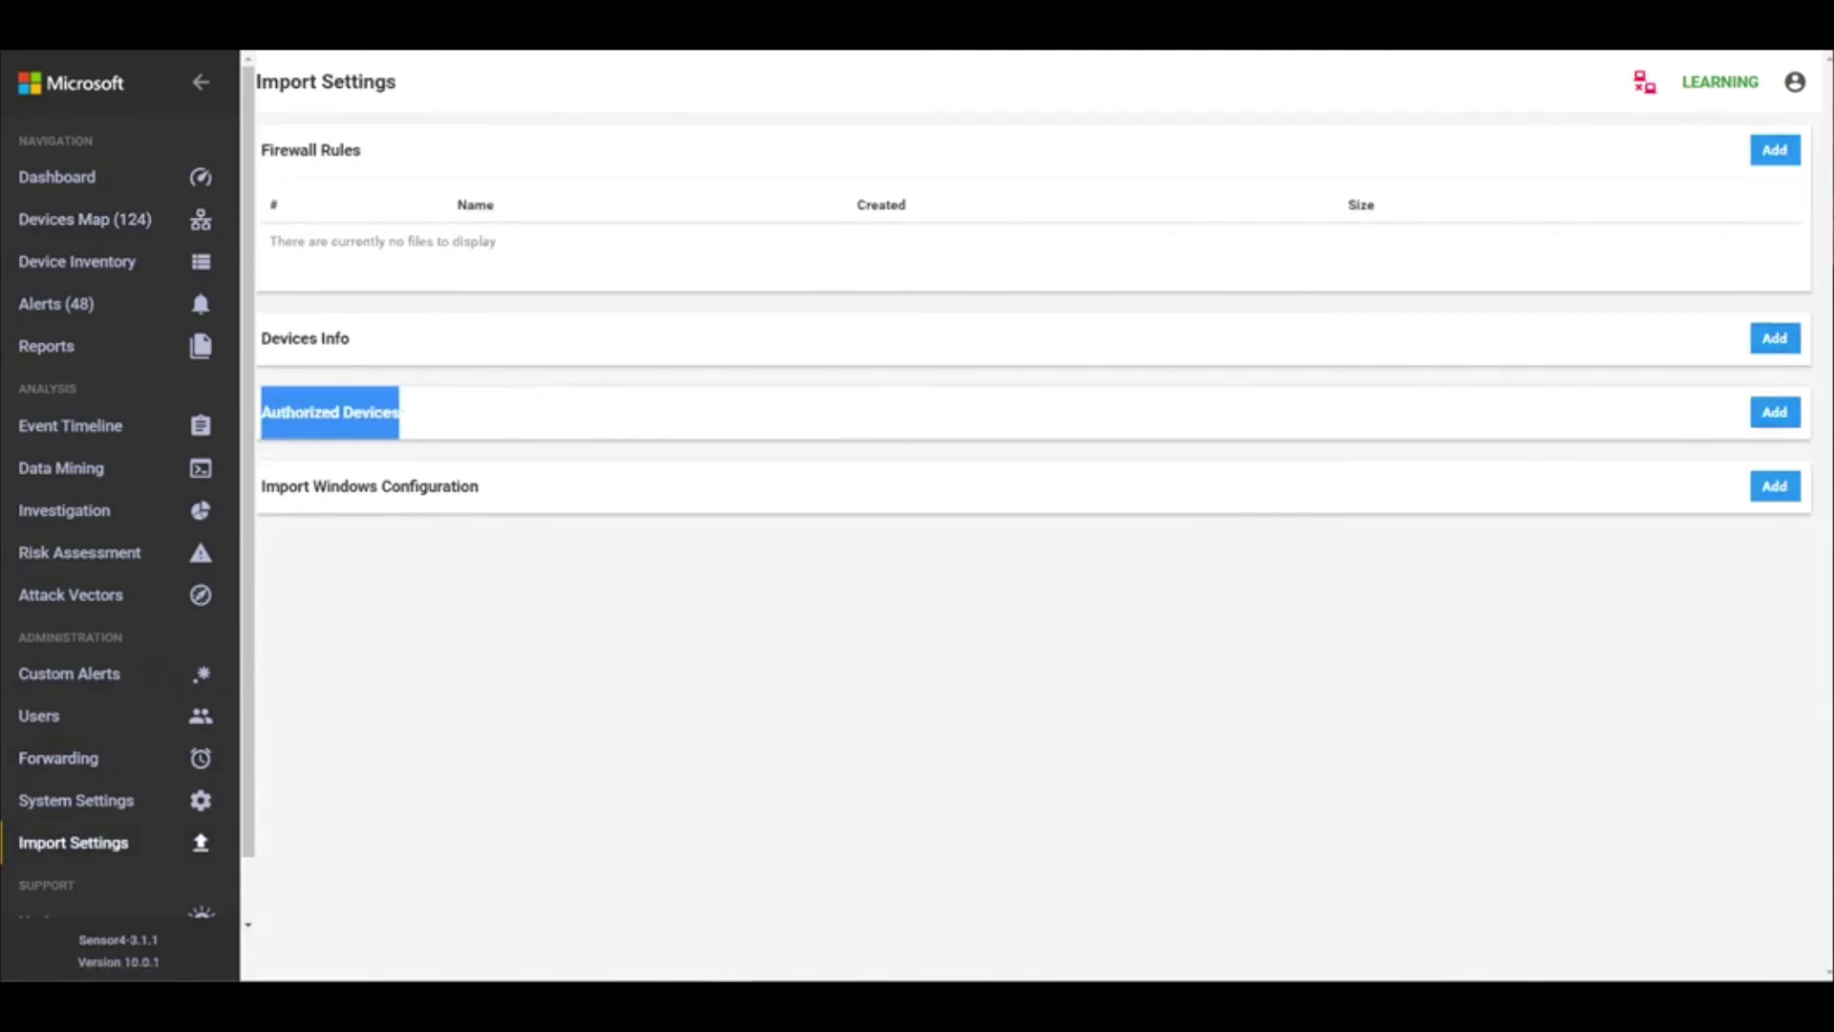
{"action": "left_click", "coordinate": [1774, 413]}
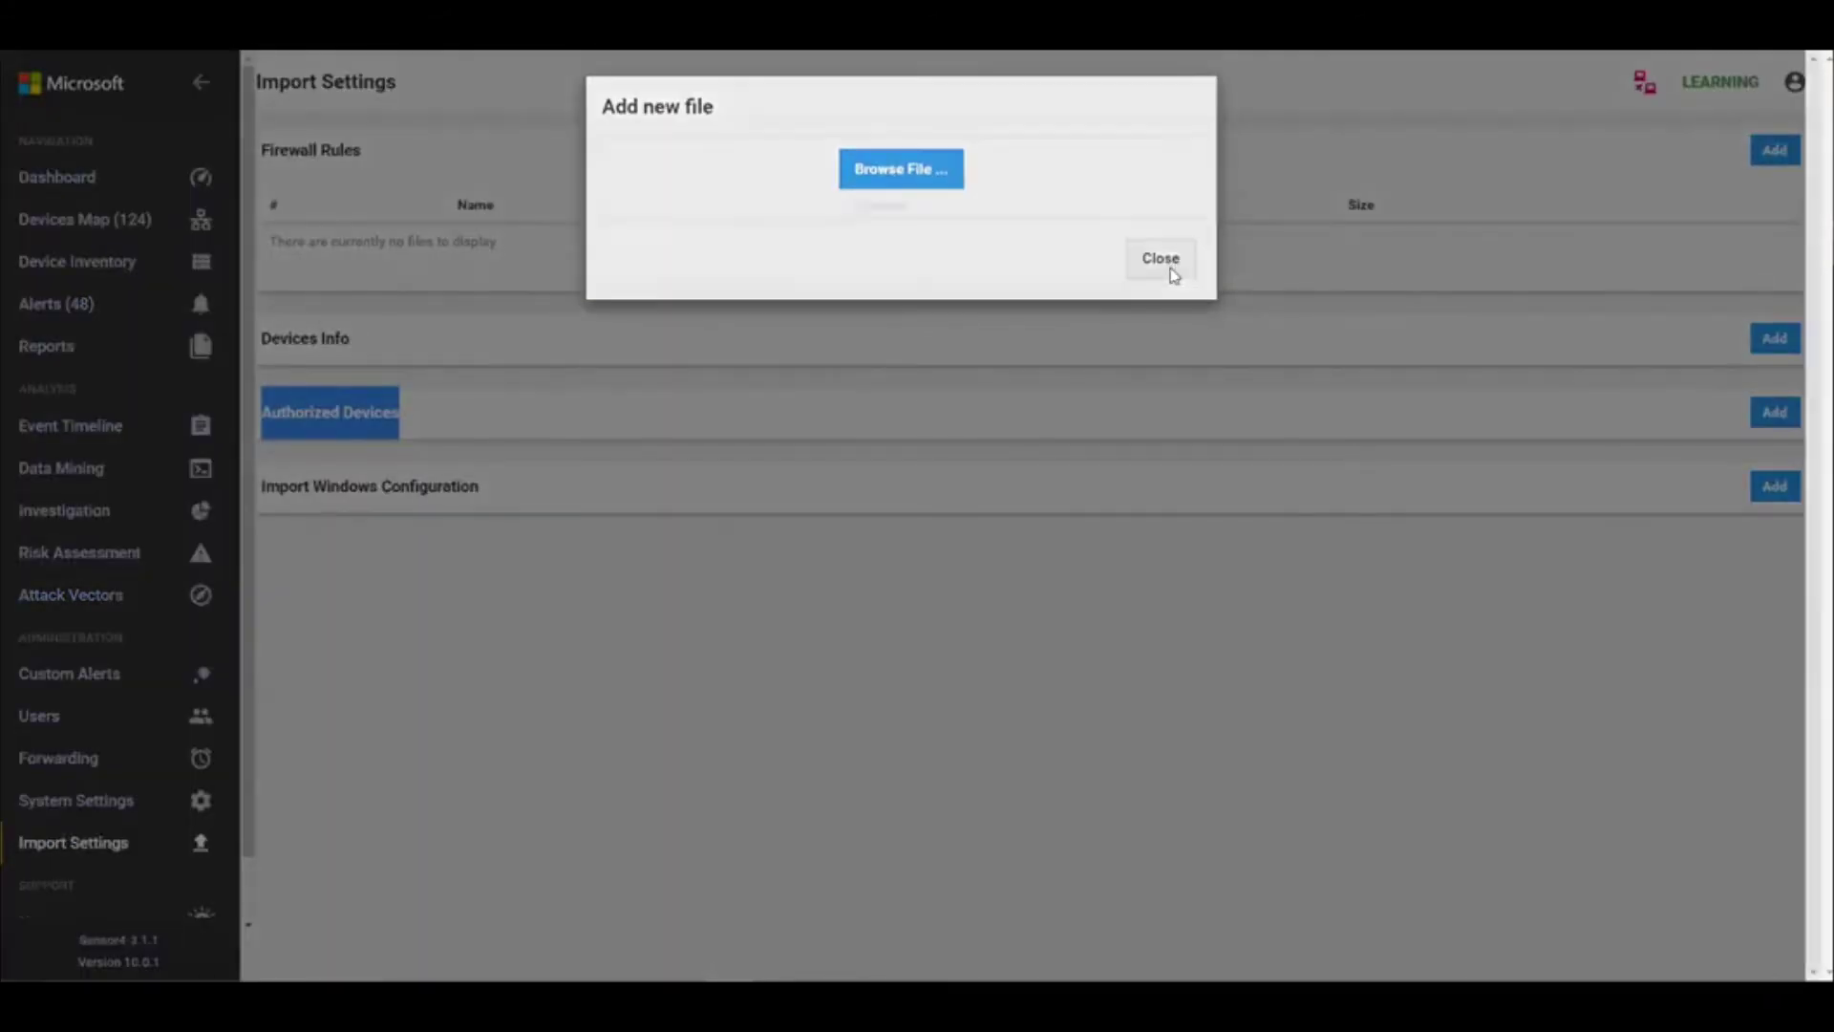
{"action": "left_click", "coordinate": [1165, 250]}
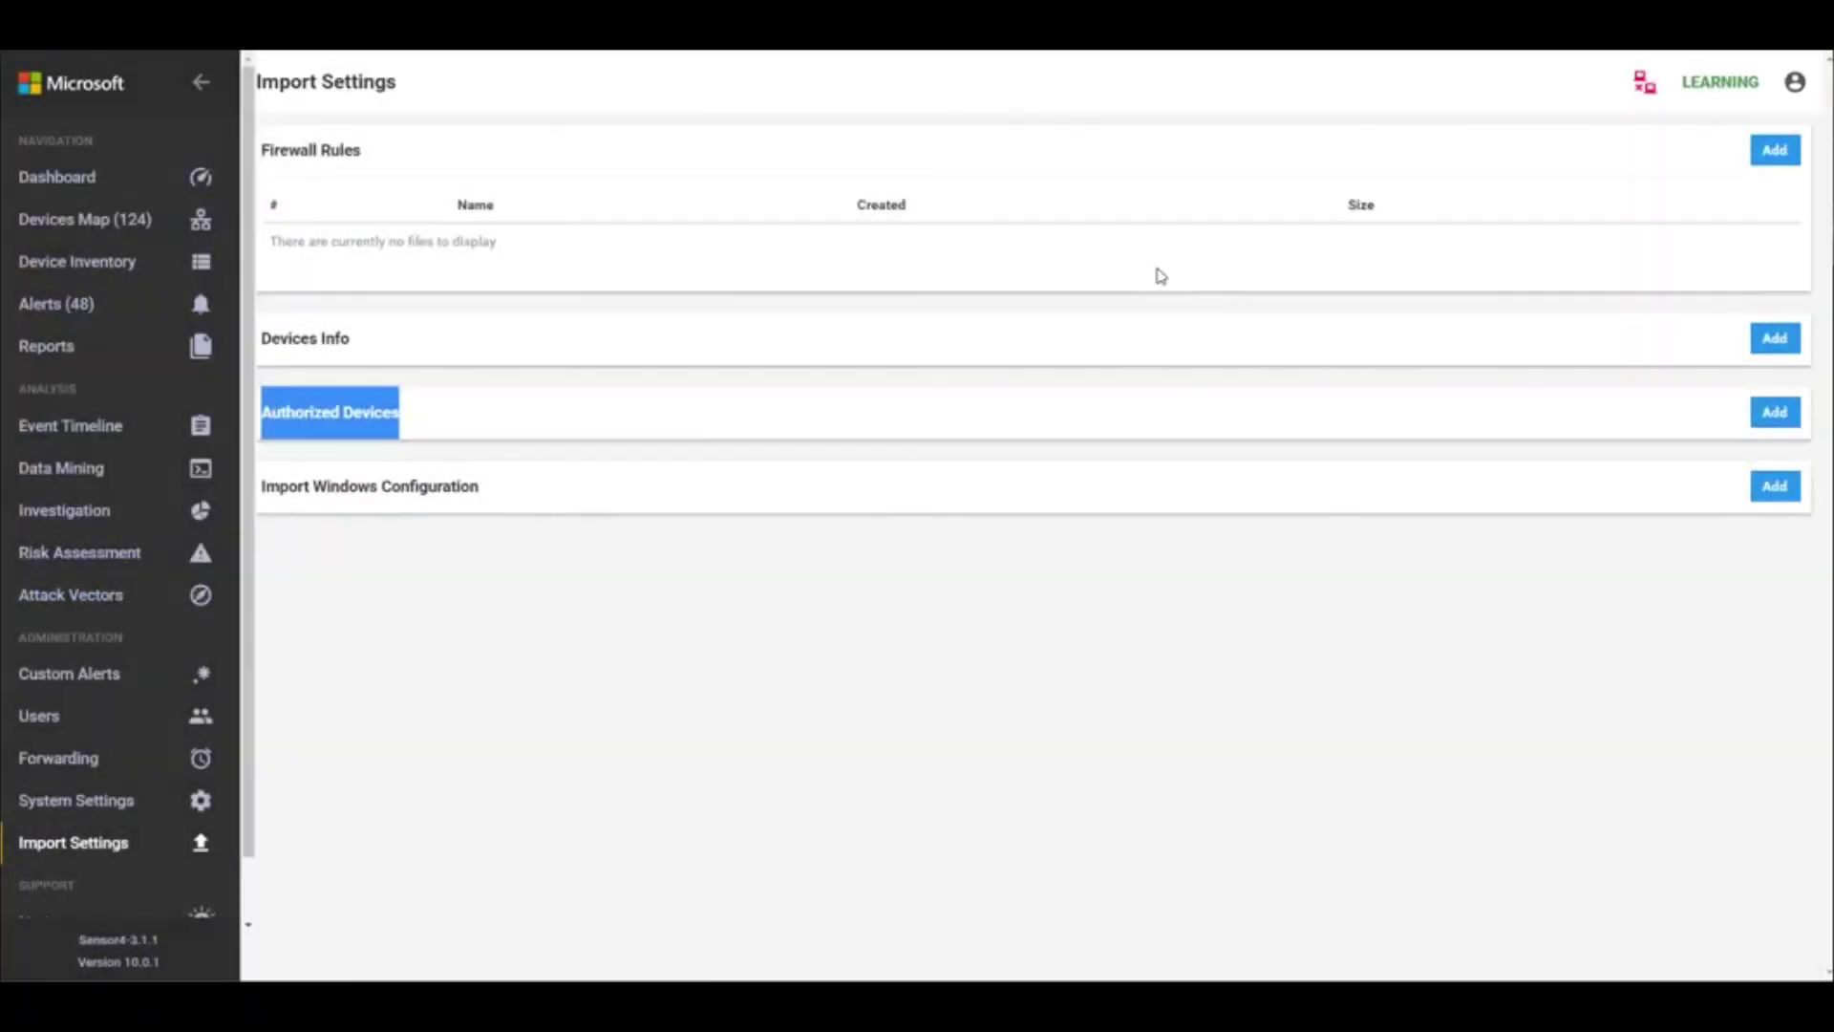
{"action": "left_click", "coordinate": [1136, 646]}
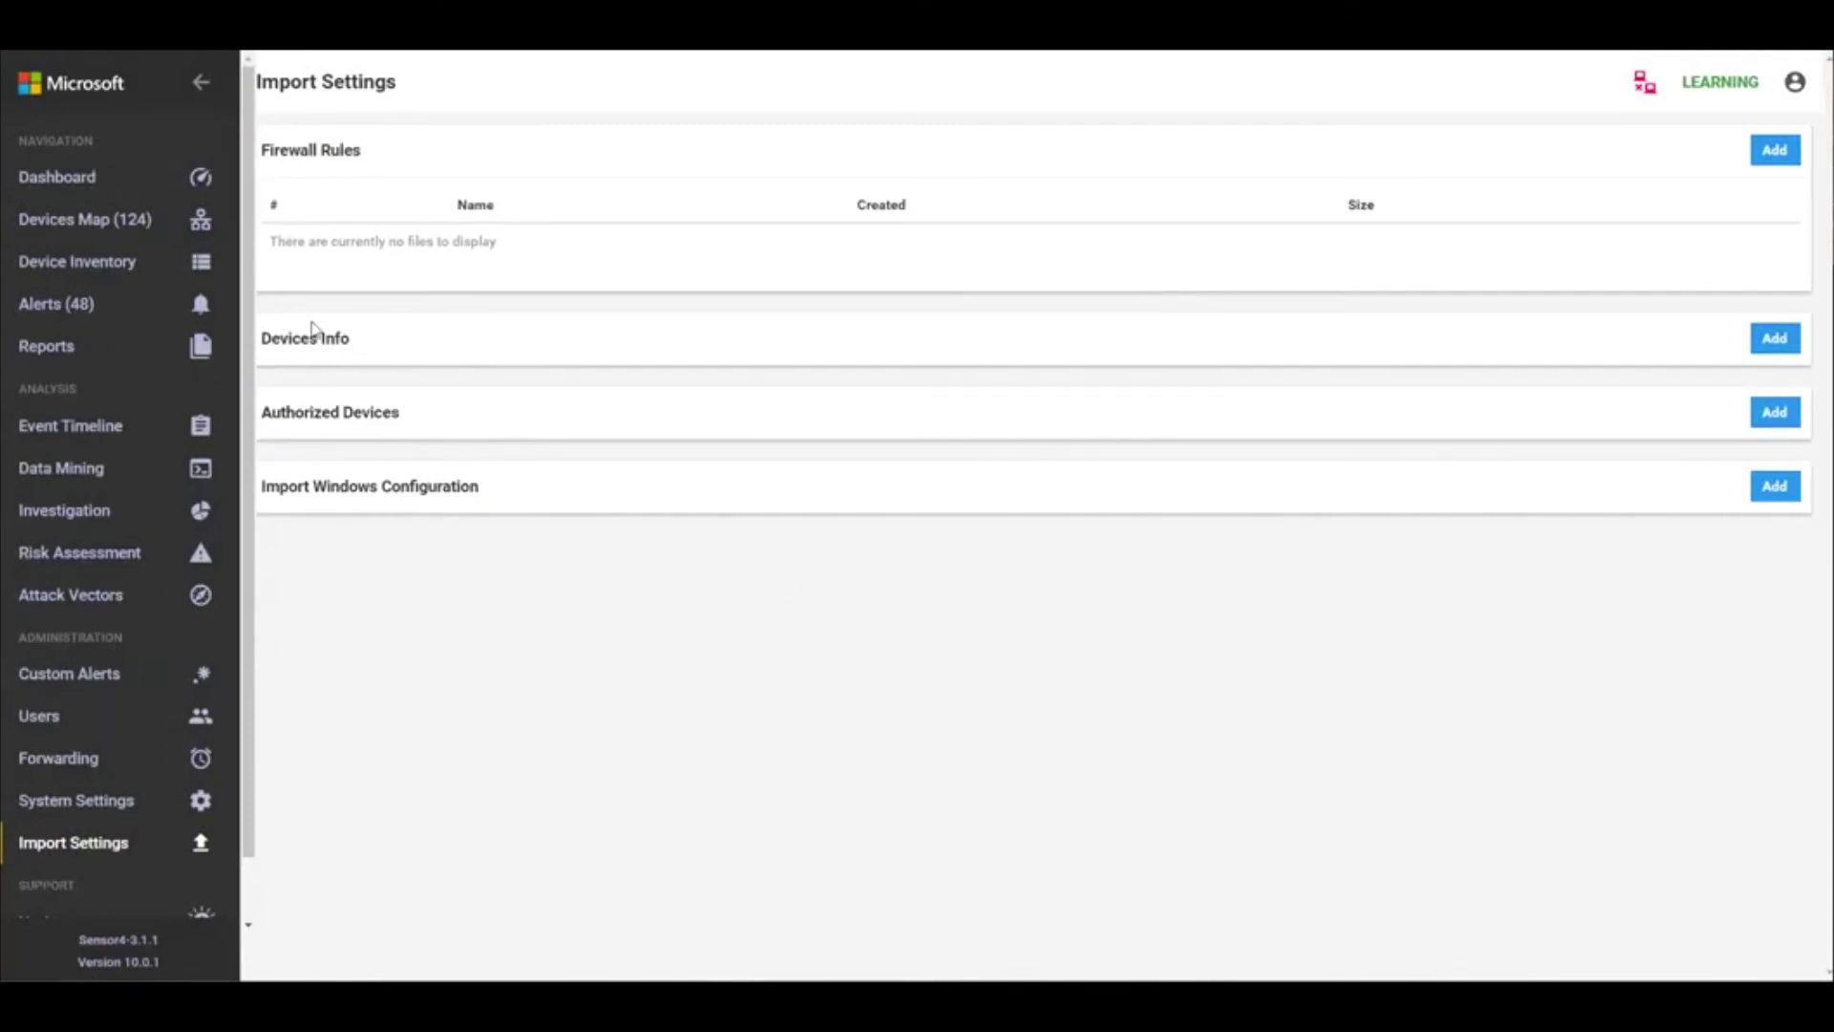
Step: Select and deselect the Devices Info and Import Windows Configuration heading text
{"action": "left_click_drag", "start_coordinate": [287, 338], "coordinate": [351, 339]}
{"action": "left_click", "coordinate": [385, 347]}
{"action": "double_click", "coordinate": [393, 603]}
{"action": "left_click", "coordinate": [454, 495]}
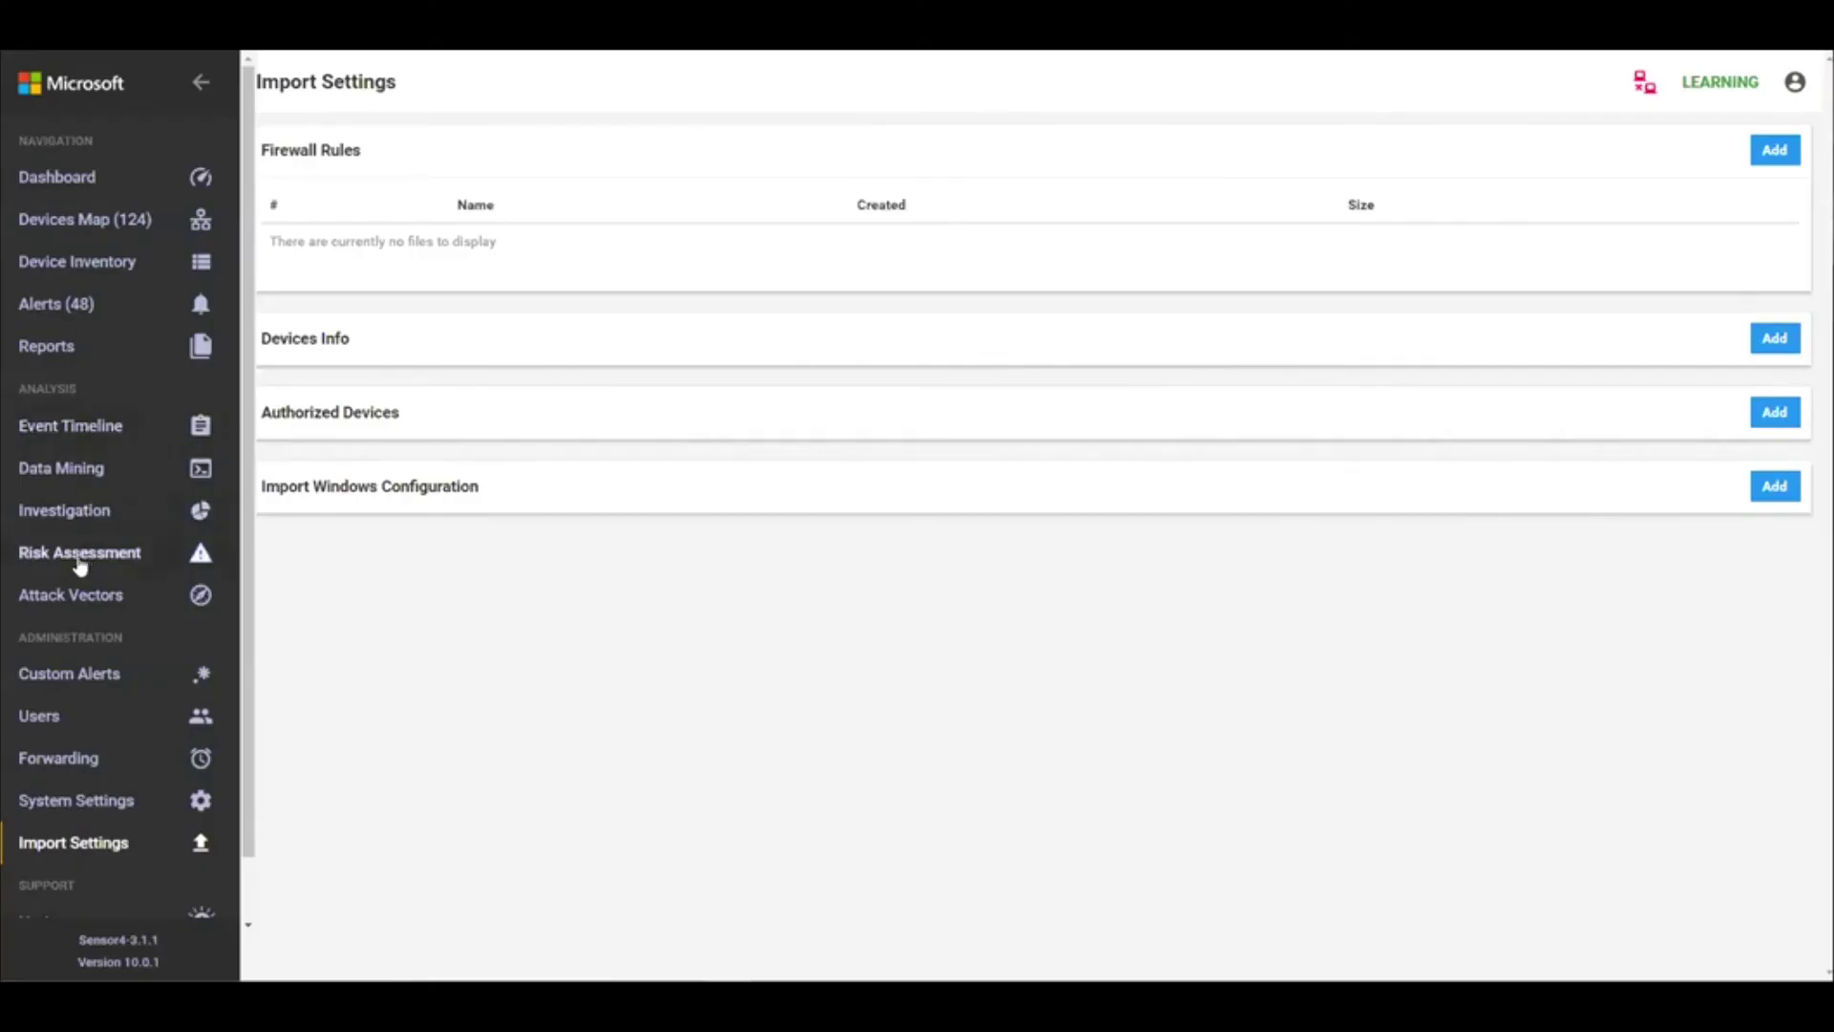
Step: Open the risk assessment report and highlight its '1 Unauthorized device' summary line
{"action": "left_click", "coordinate": [79, 557]}
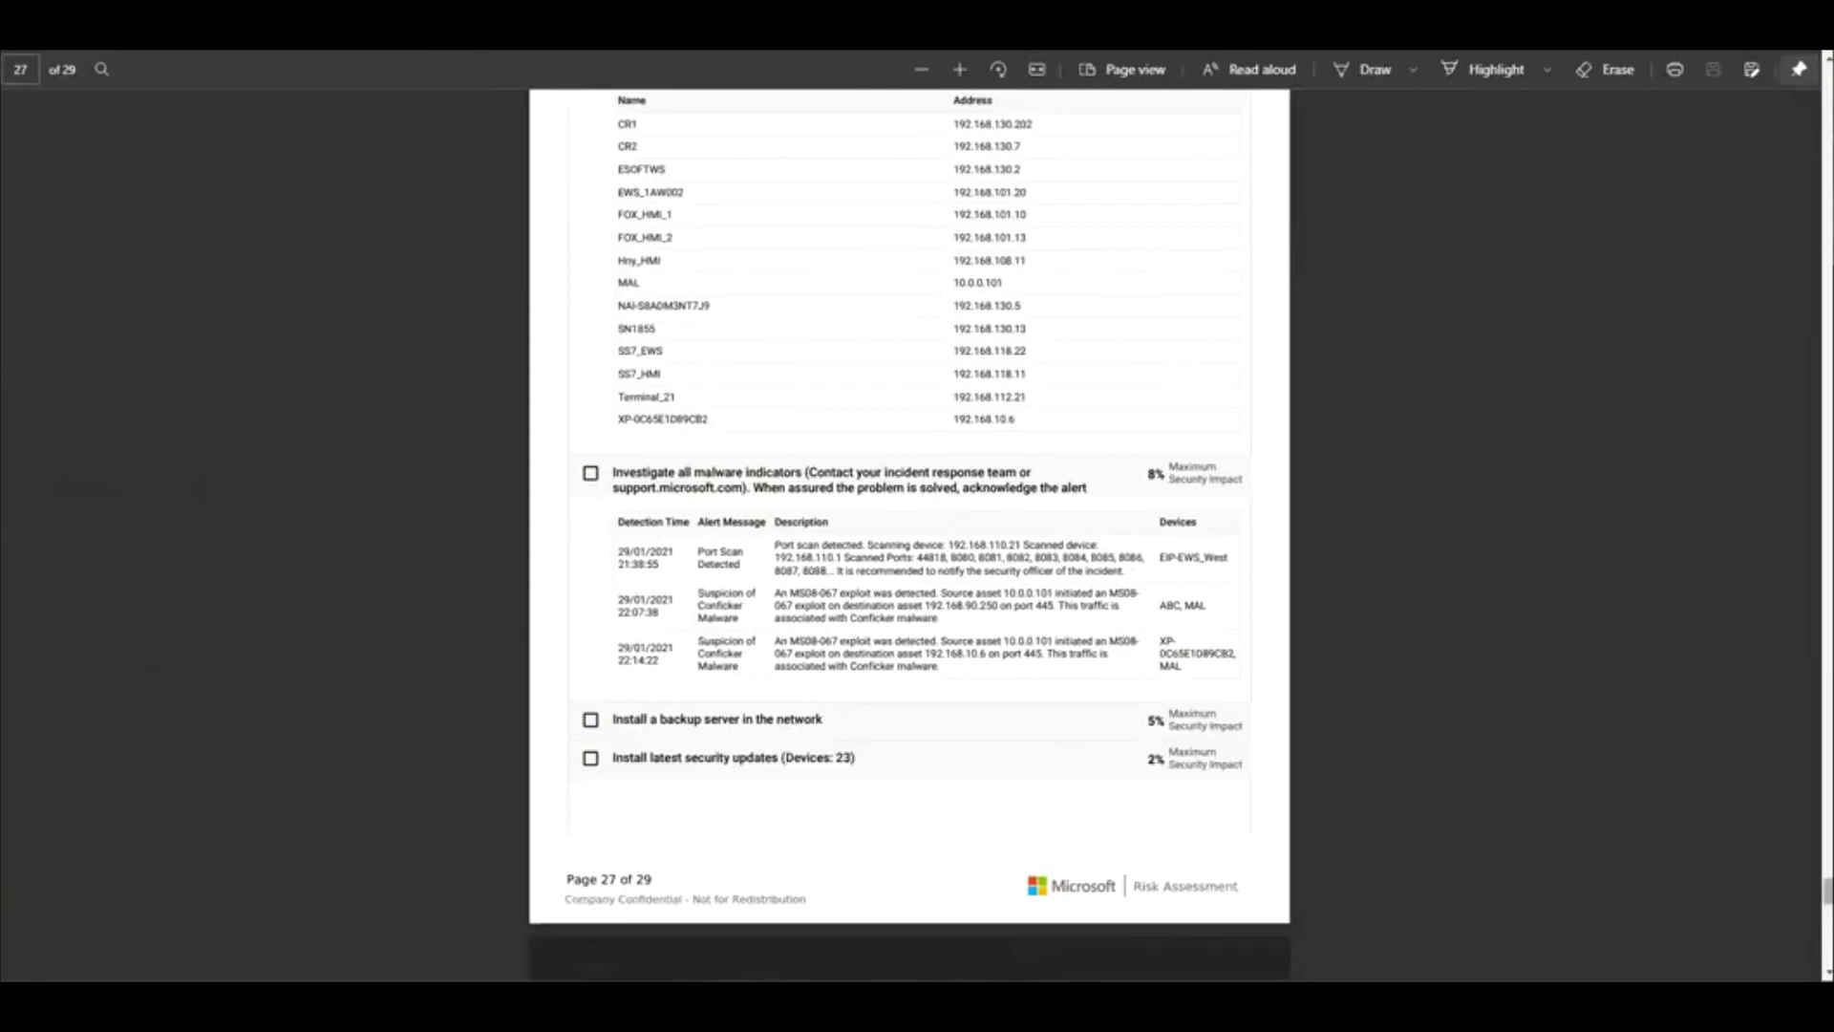
{"action": "left_click_drag", "start_coordinate": [1828, 890], "coordinate": [1828, 87]}
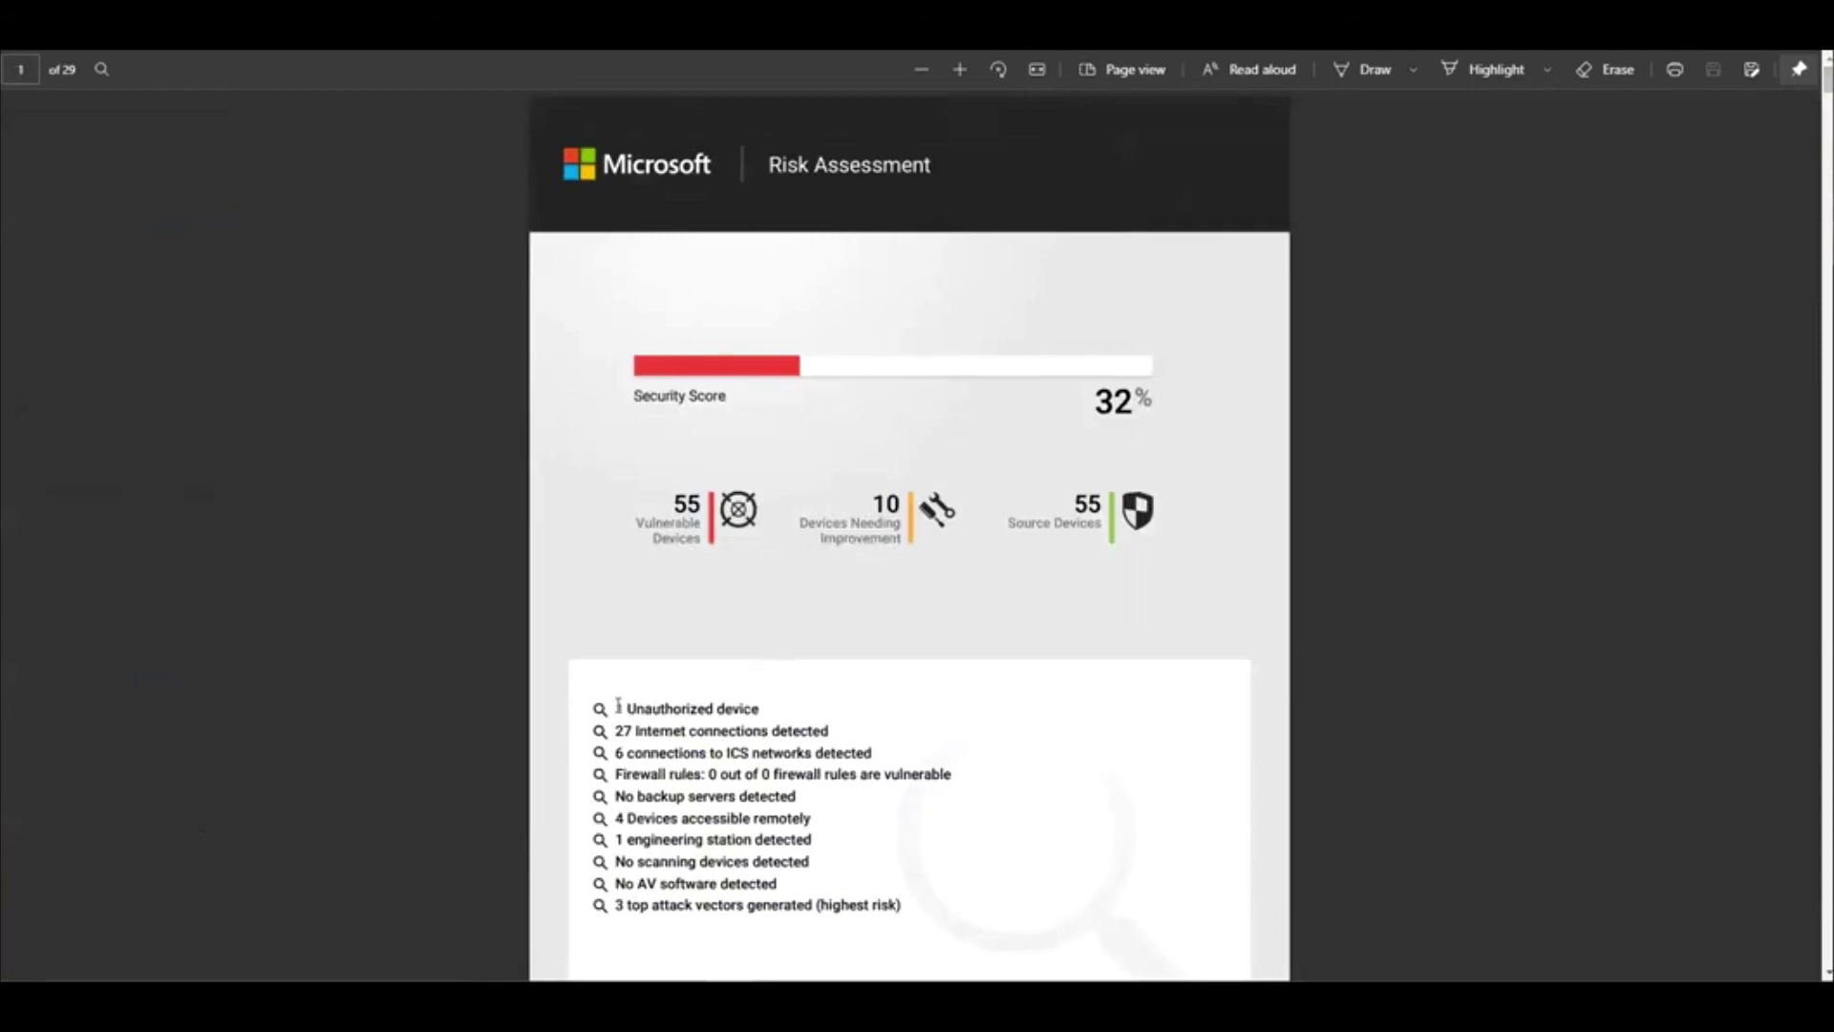
{"action": "left_click_drag", "start_coordinate": [618, 704], "coordinate": [766, 709]}
{"action": "left_click", "coordinate": [790, 734]}
{"action": "left_click_drag", "start_coordinate": [1829, 76], "coordinate": [1828, 574]}
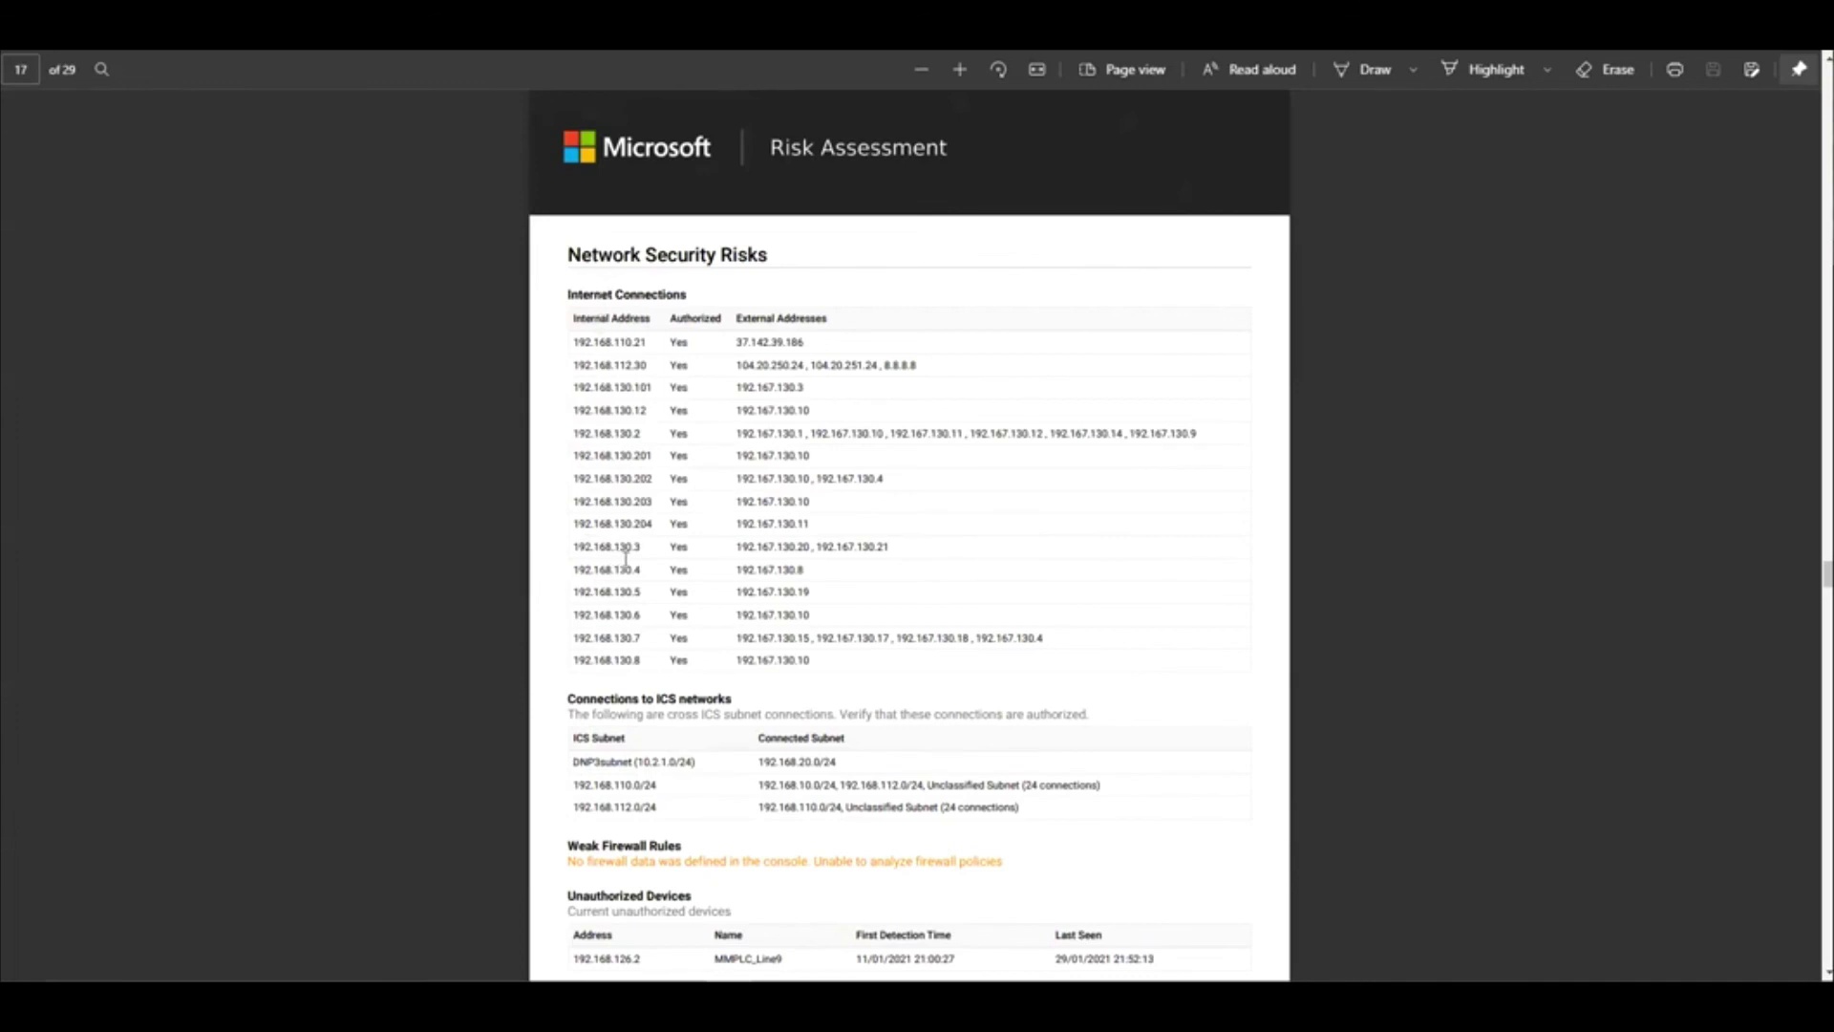
Step: Highlight the external addresses listed for 192.168.112.30 in the report
{"action": "left_click_drag", "start_coordinate": [811, 366], "coordinate": [862, 366]}
{"action": "left_click_drag", "start_coordinate": [738, 366], "coordinate": [926, 367]}
{"action": "scroll", "coordinate": [555, 602], "scroll_direction": "down", "scroll_amount": 5}
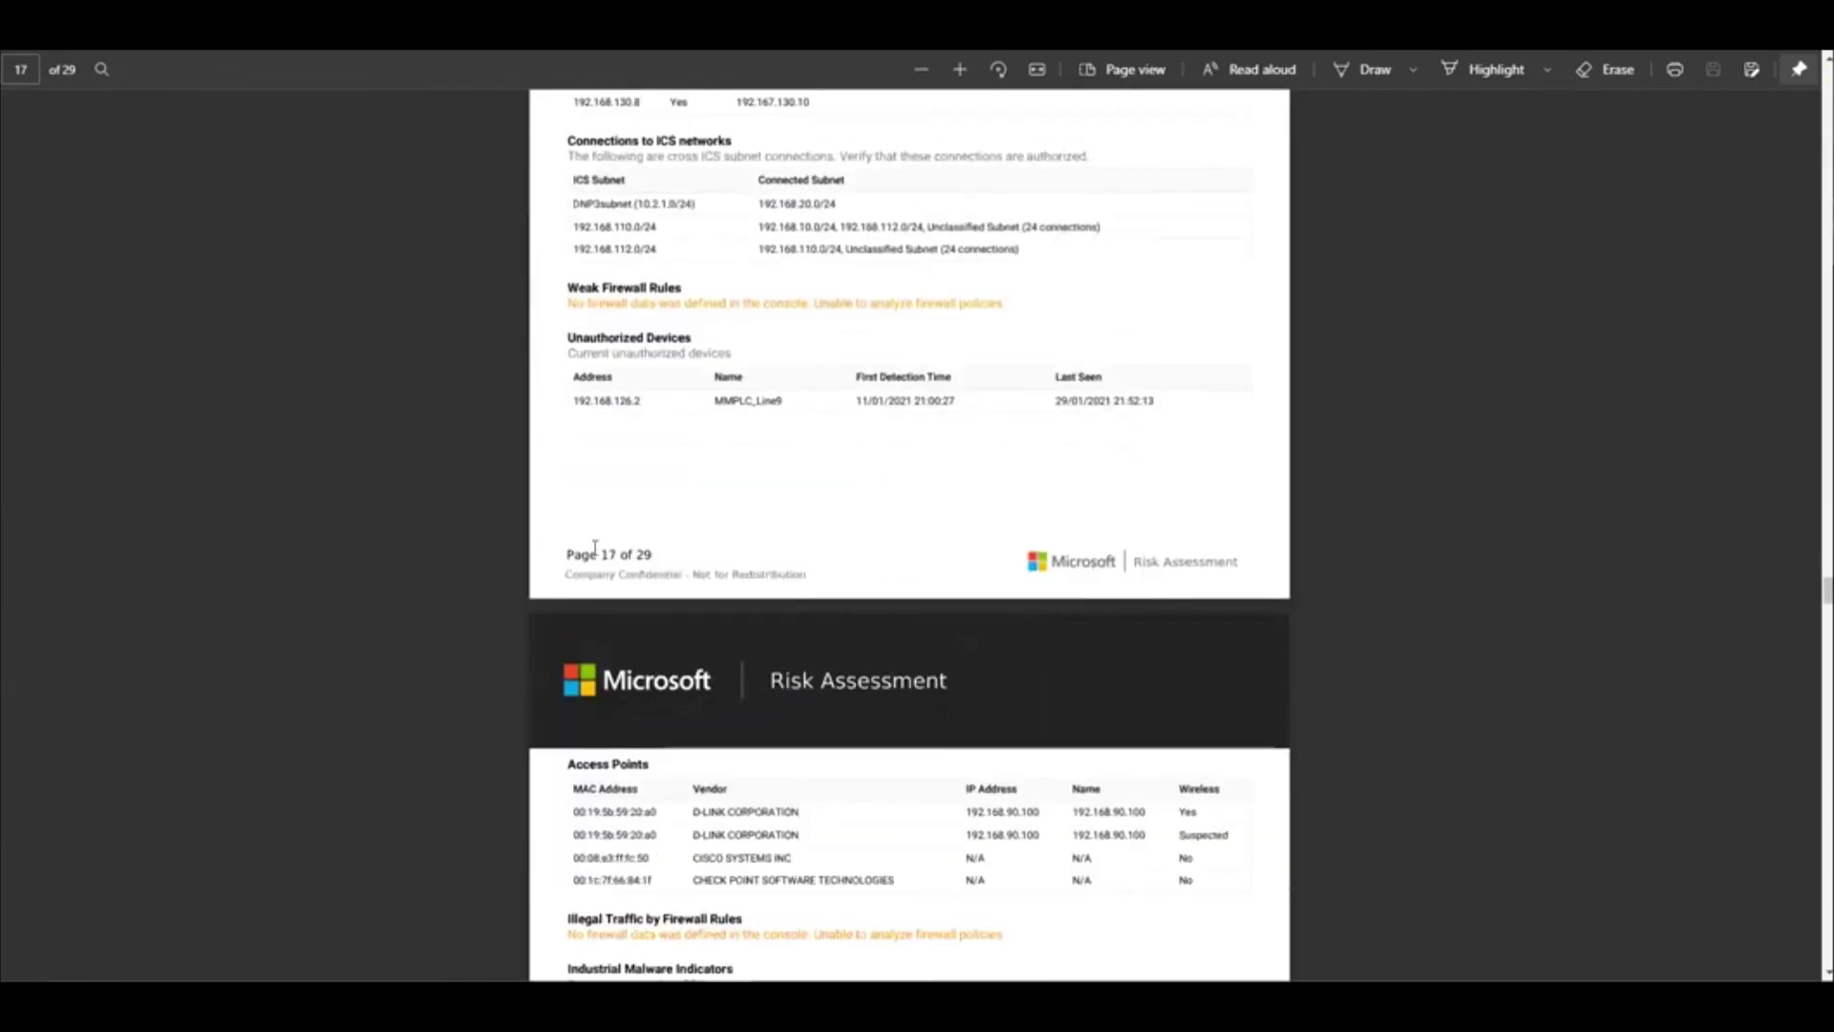
{"action": "scroll", "coordinate": [550, 702], "scroll_direction": "down", "scroll_amount": 5}
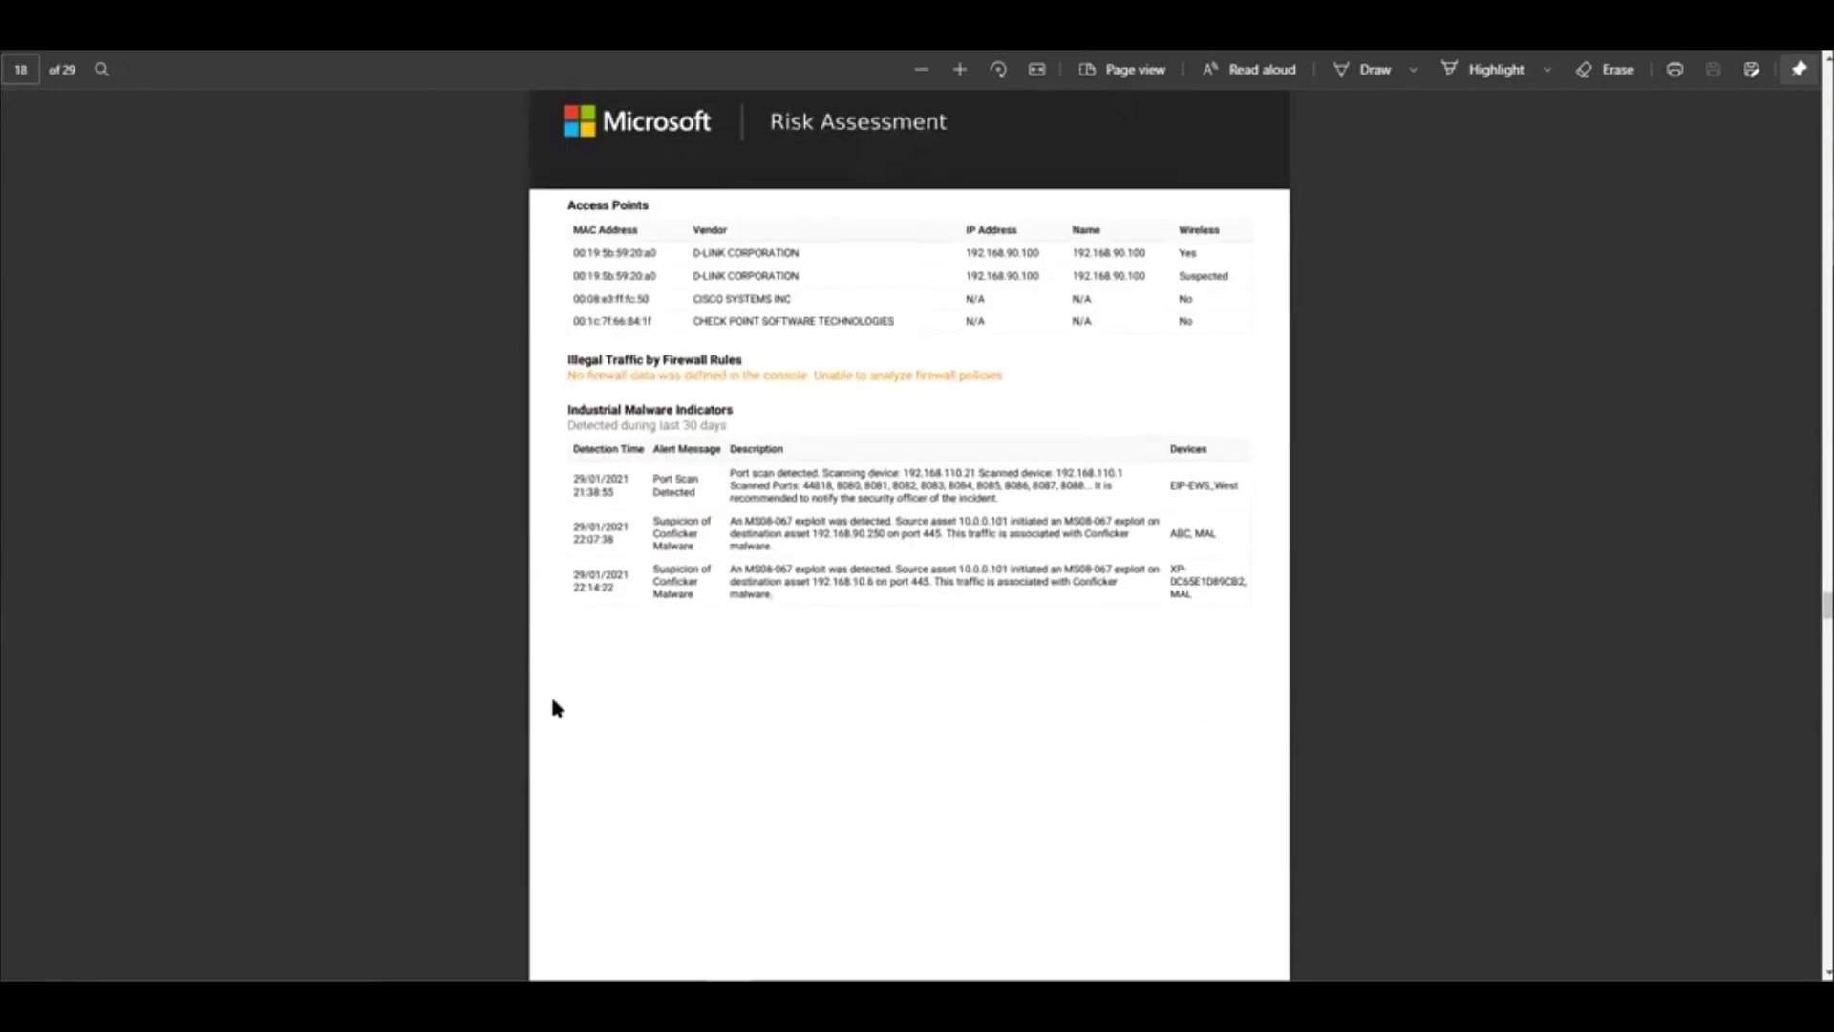
{"action": "scroll", "coordinate": [553, 710], "scroll_direction": "down", "scroll_amount": 8}
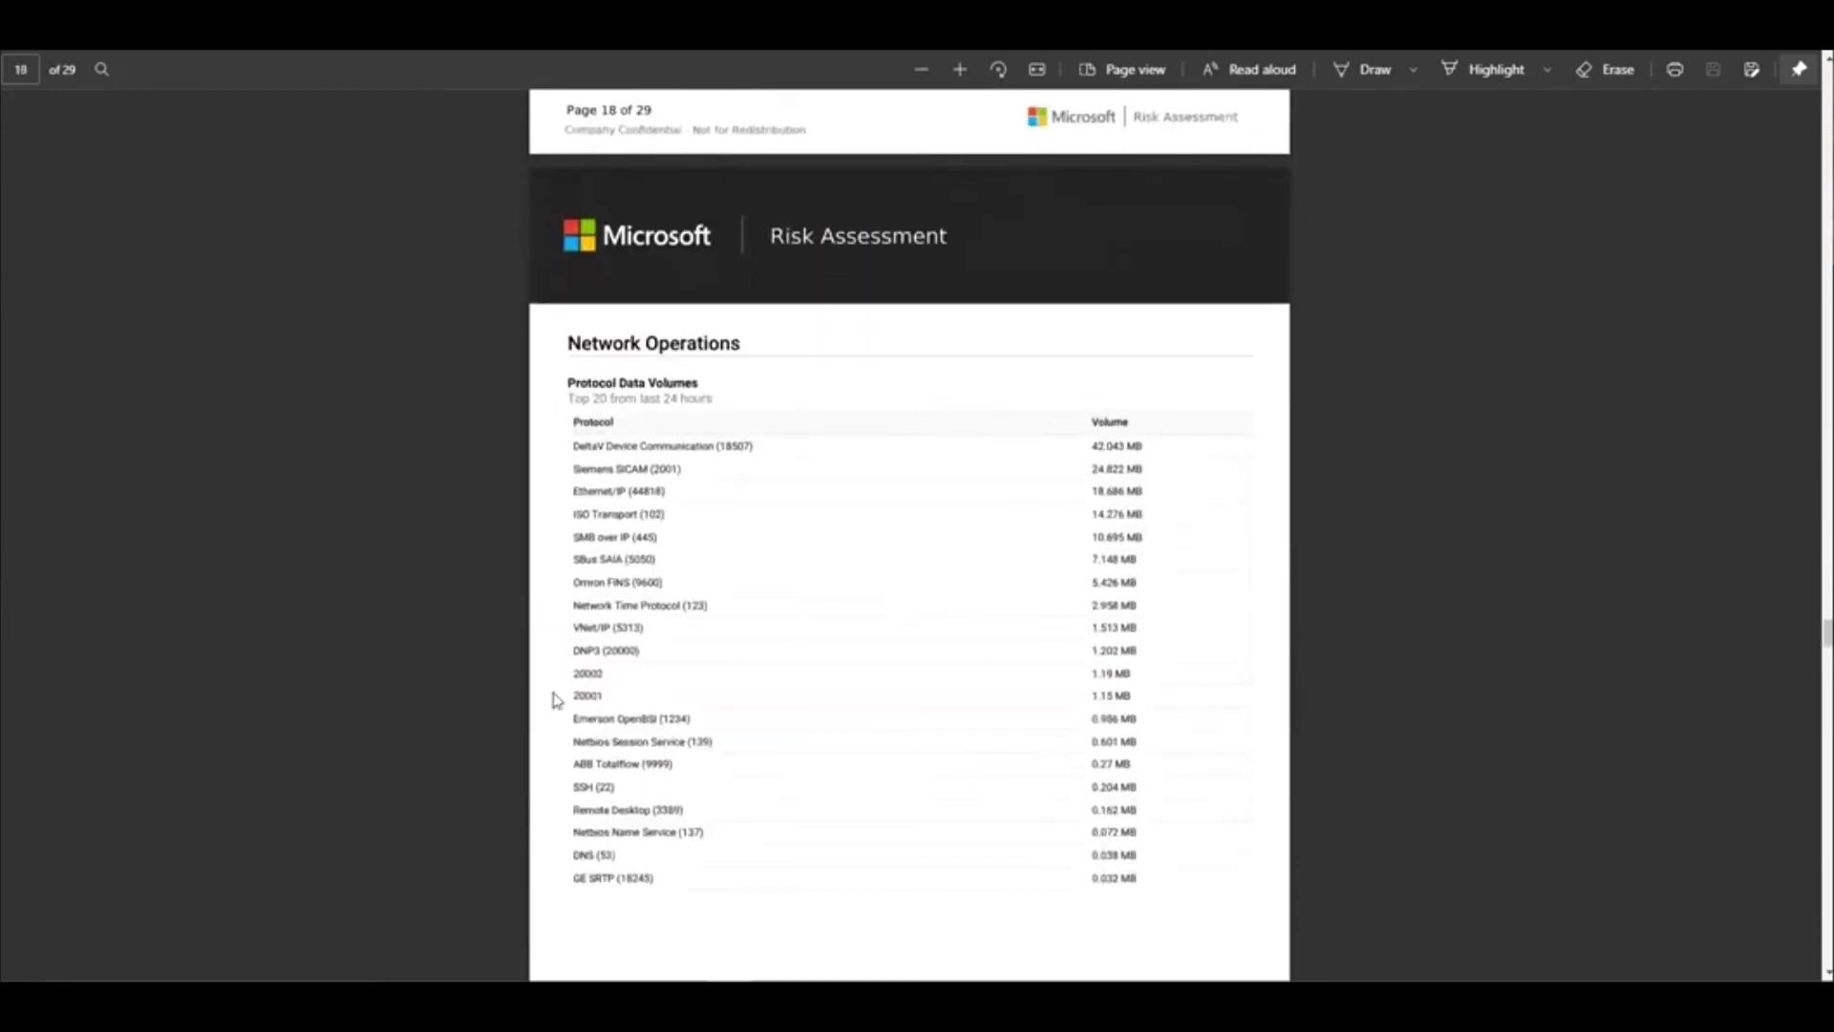
{"action": "scroll", "coordinate": [553, 701], "scroll_direction": "down", "scroll_amount": 1}
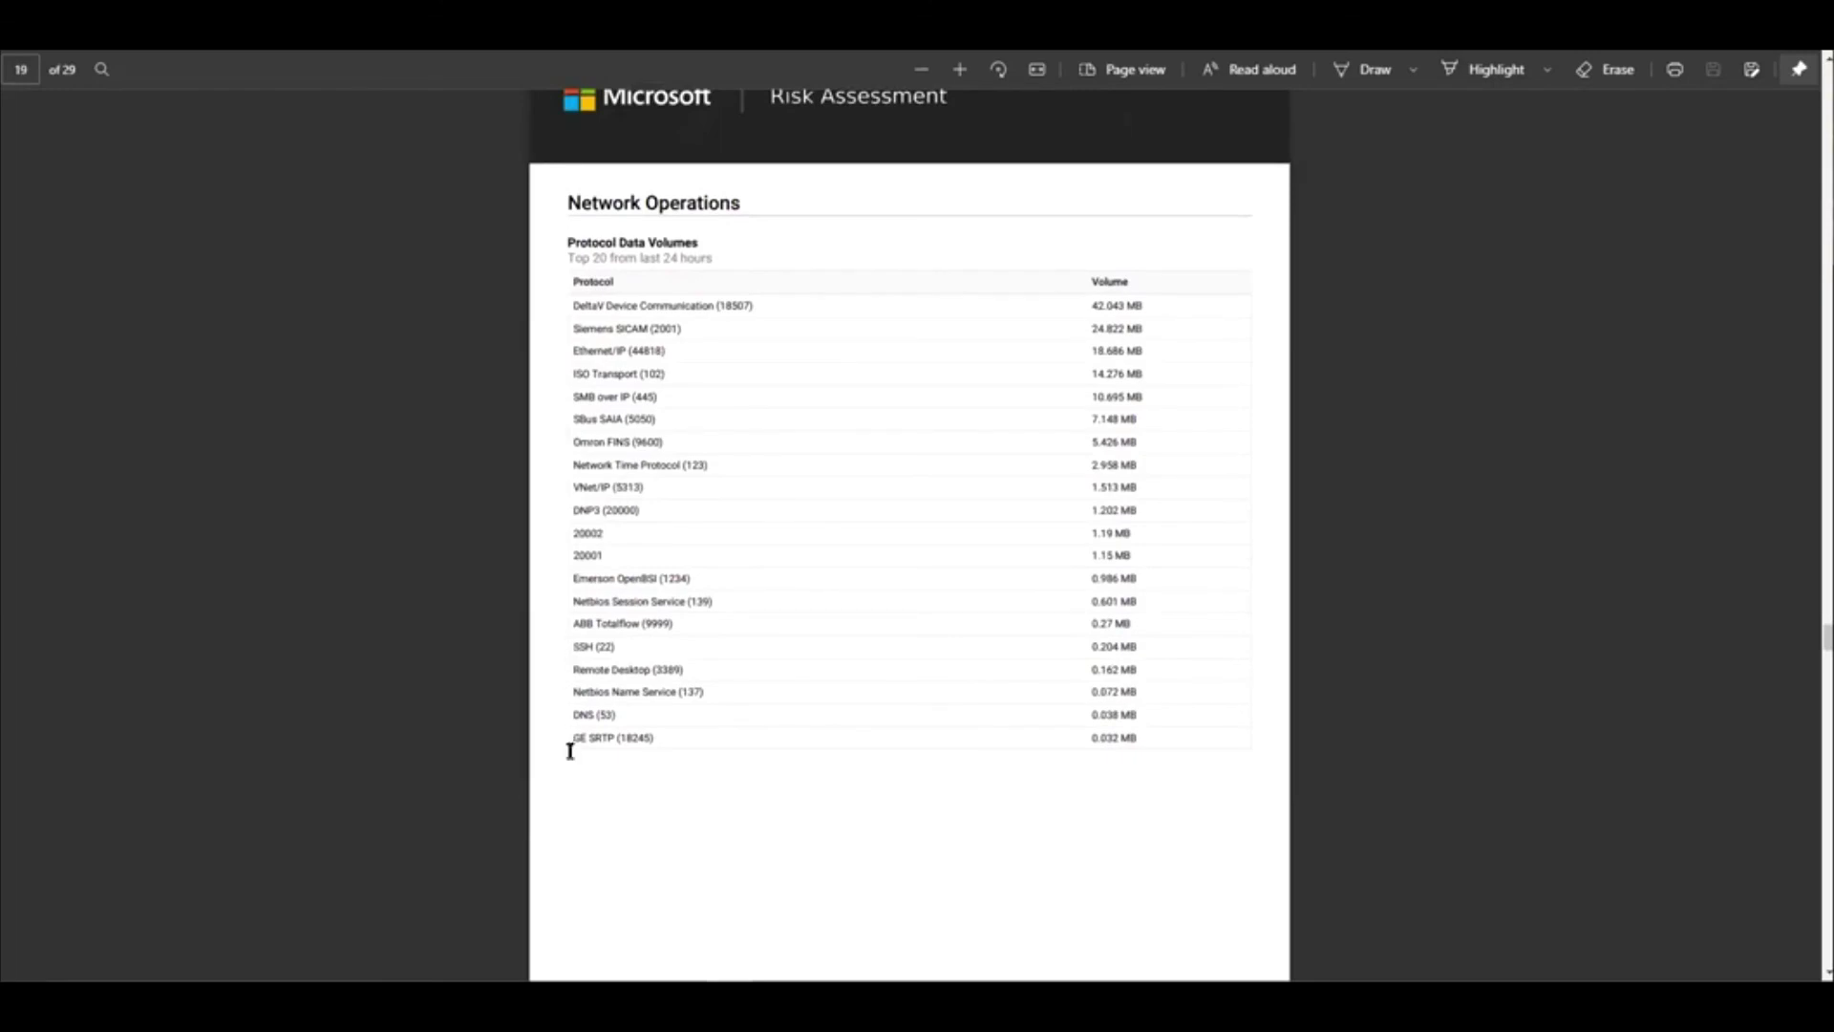
{"action": "scroll", "coordinate": [554, 744], "scroll_direction": "down", "scroll_amount": 6}
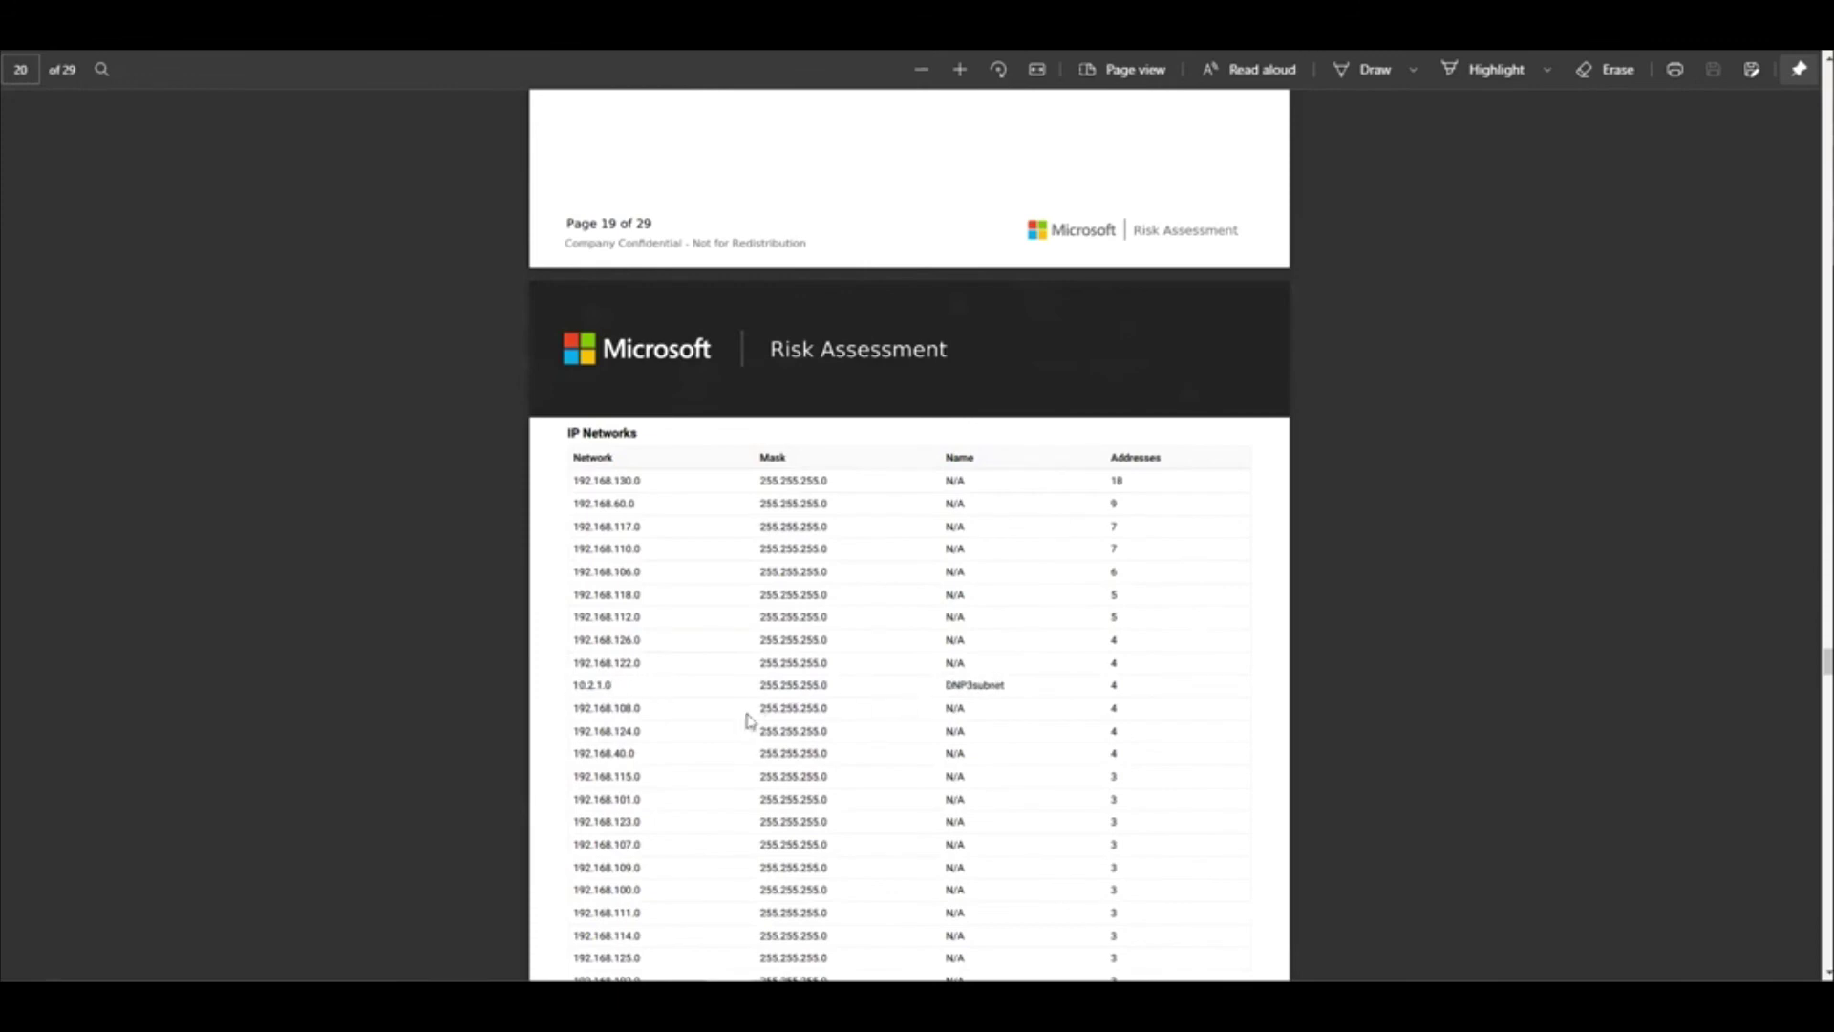
{"action": "scroll", "coordinate": [728, 724], "scroll_direction": "down", "scroll_amount": 5}
{"action": "scroll", "coordinate": [724, 721], "scroll_direction": "down", "scroll_amount": 3}
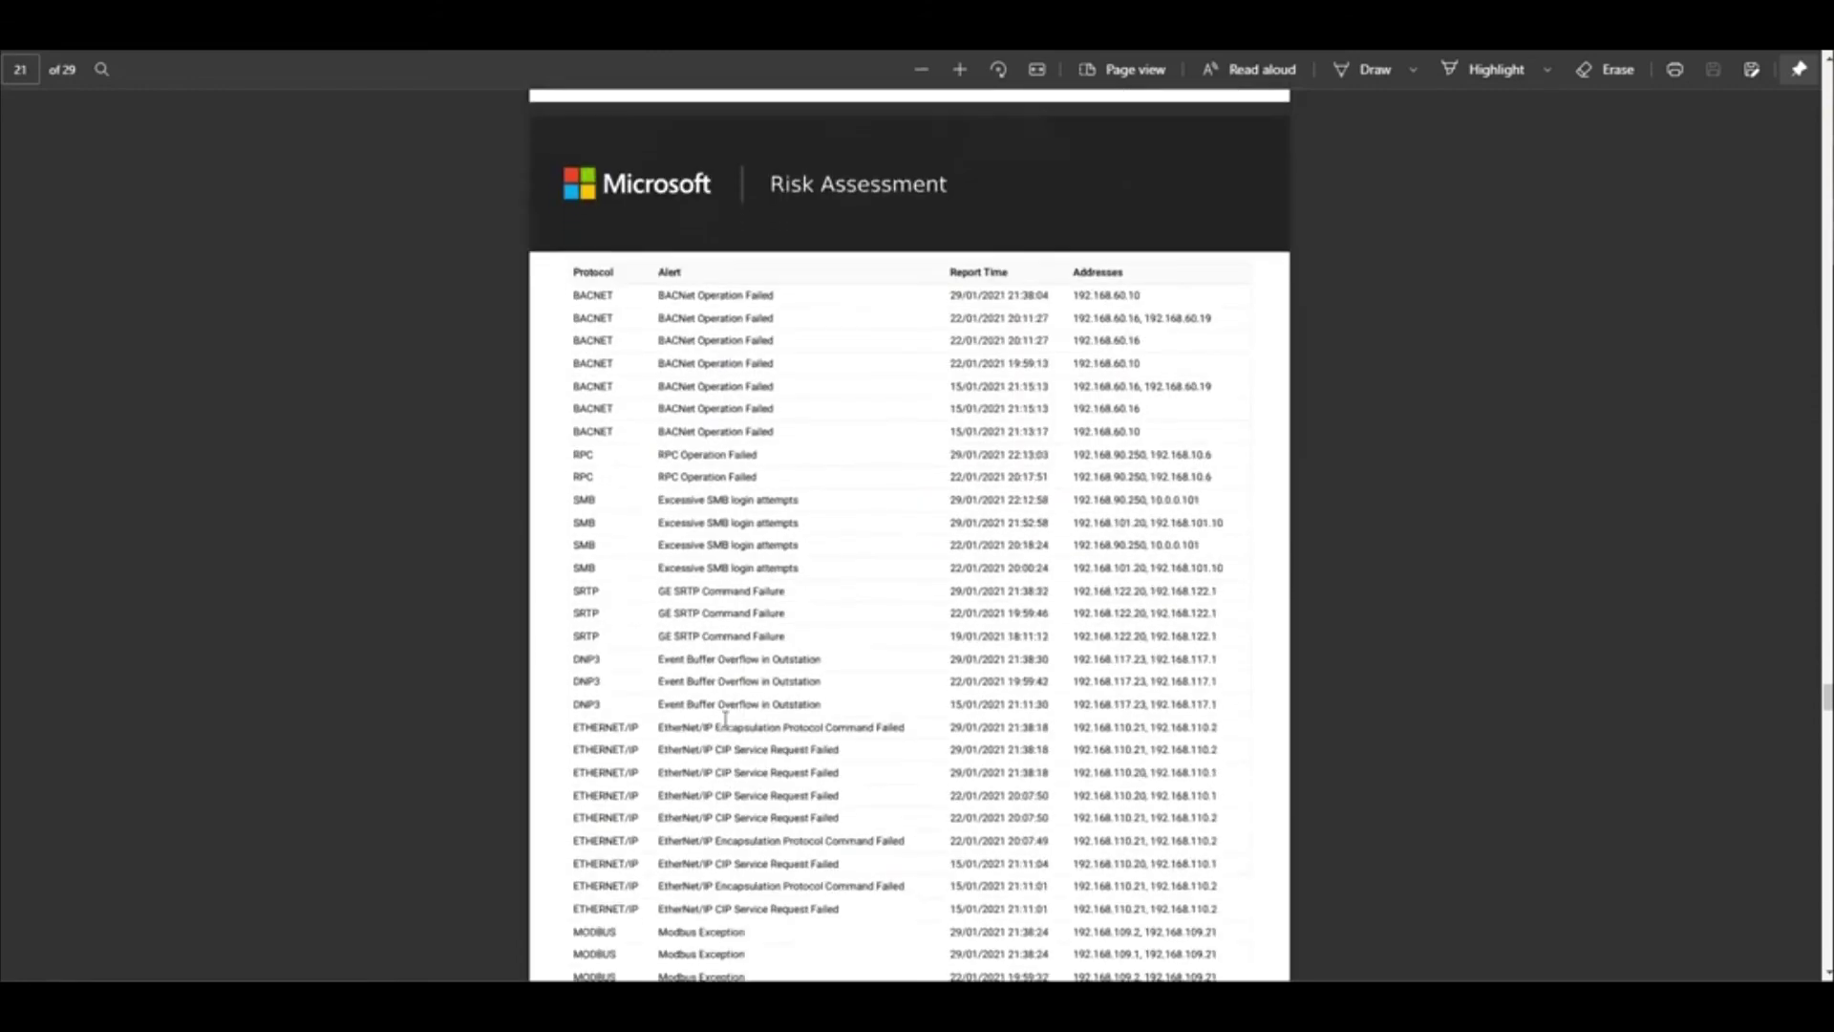